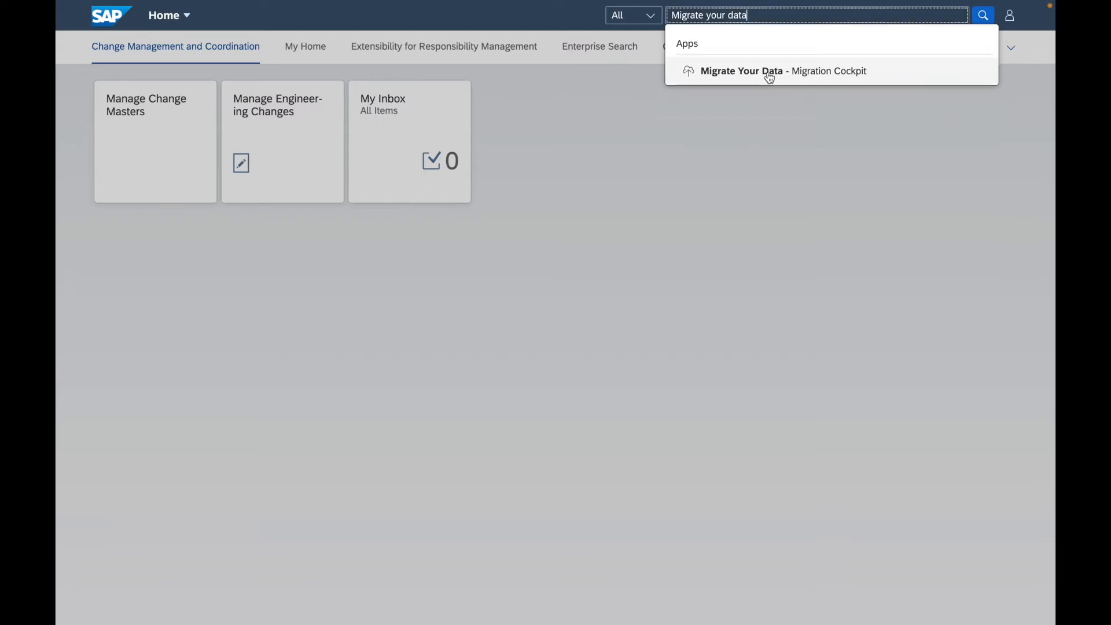
# - Open the Migrate Your Data - Migration Cockpit app from the search suggestions
pyautogui.click(749, 78)
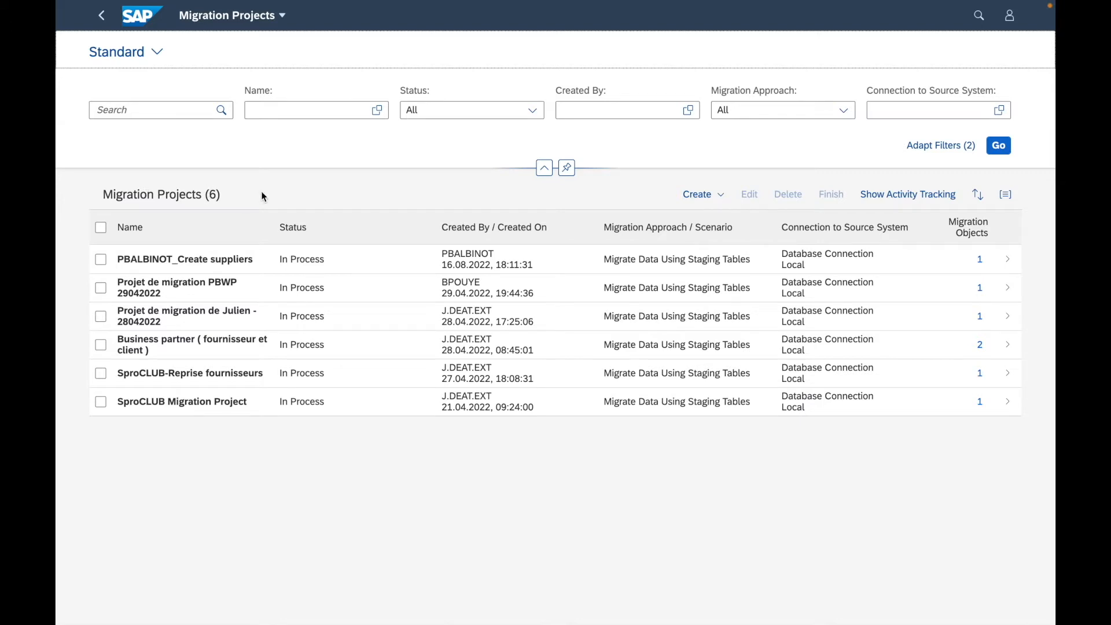
pyautogui.click(101, 259)
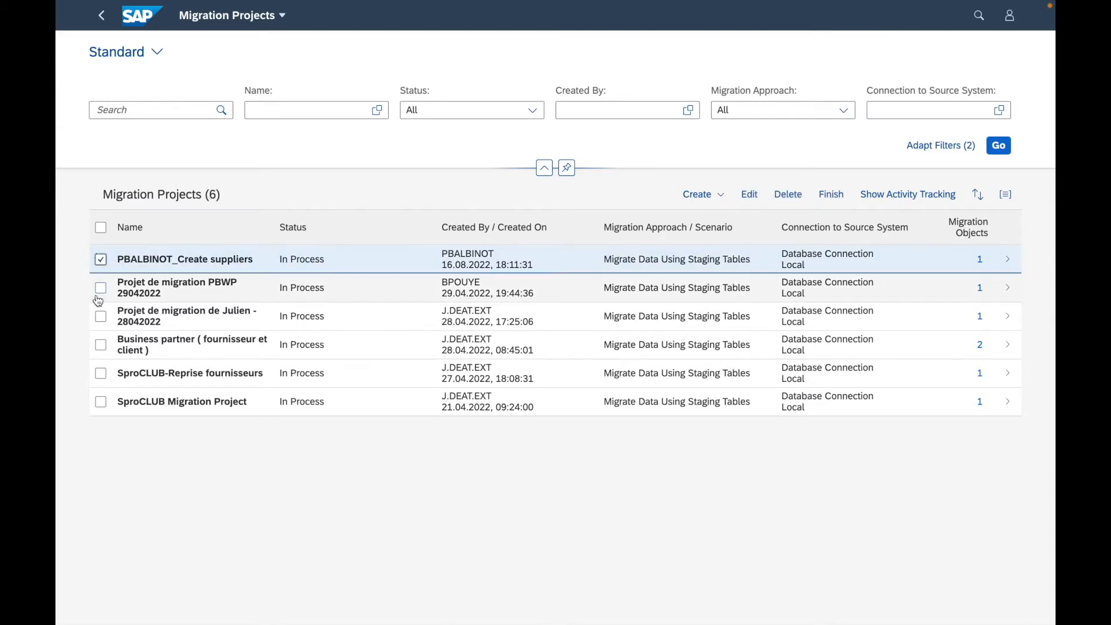
pyautogui.click(101, 287)
pyautogui.click(101, 316)
pyautogui.click(100, 344)
pyautogui.click(100, 374)
pyautogui.click(101, 401)
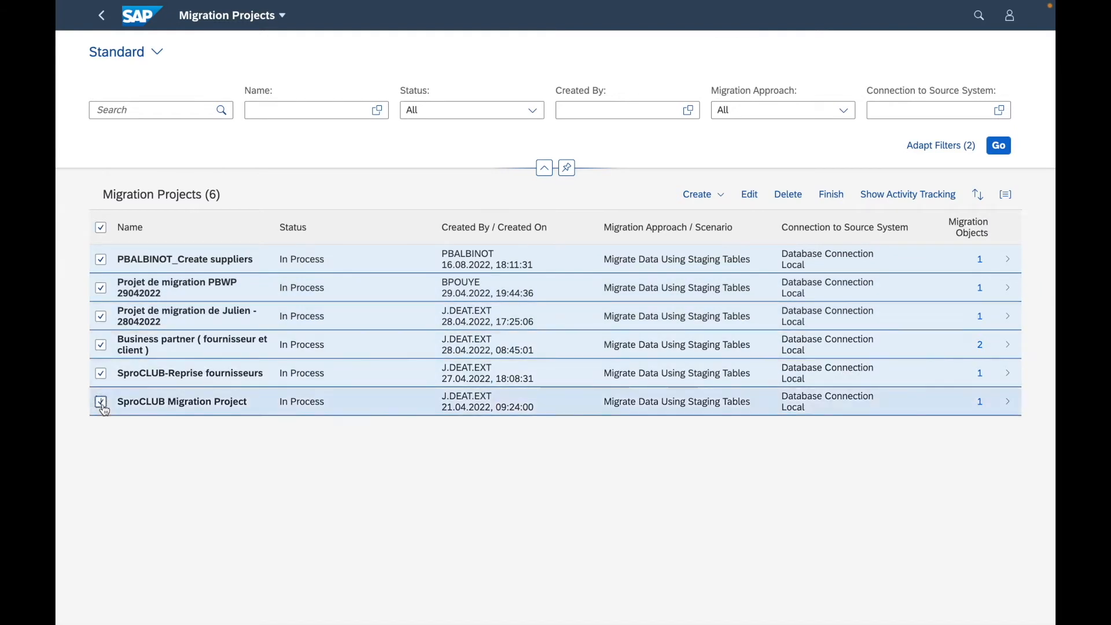
pyautogui.click(101, 227)
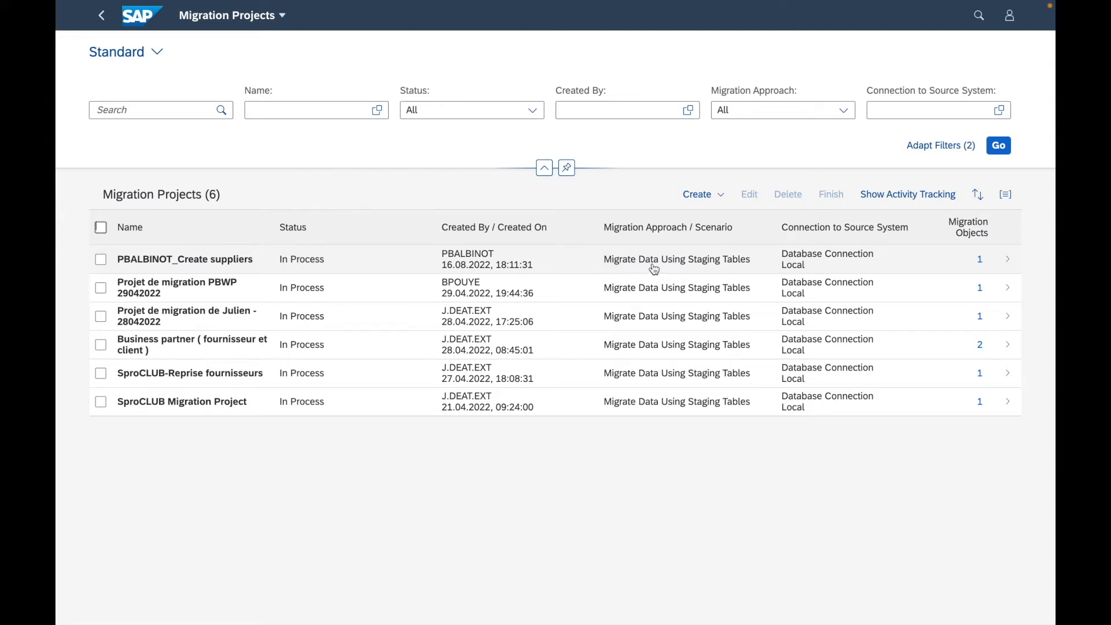
# - Review the Migration Approach filter options and the migration objects of the Create suppliers and Business partner ( fournisseur et client ) projects
pyautogui.click(843, 110)
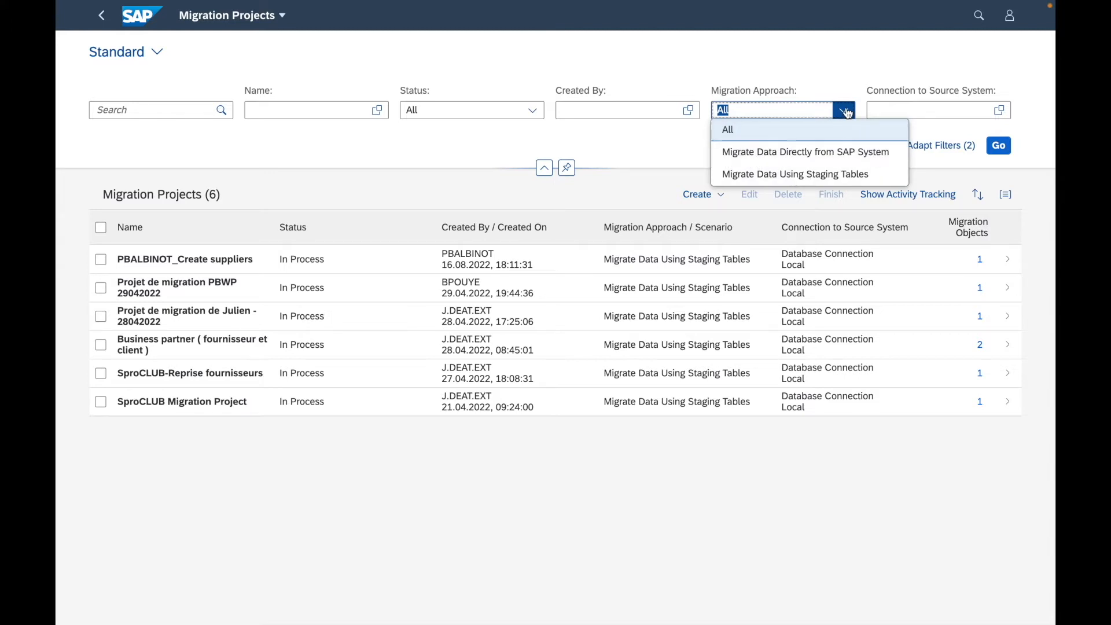
pyautogui.press('Escape')
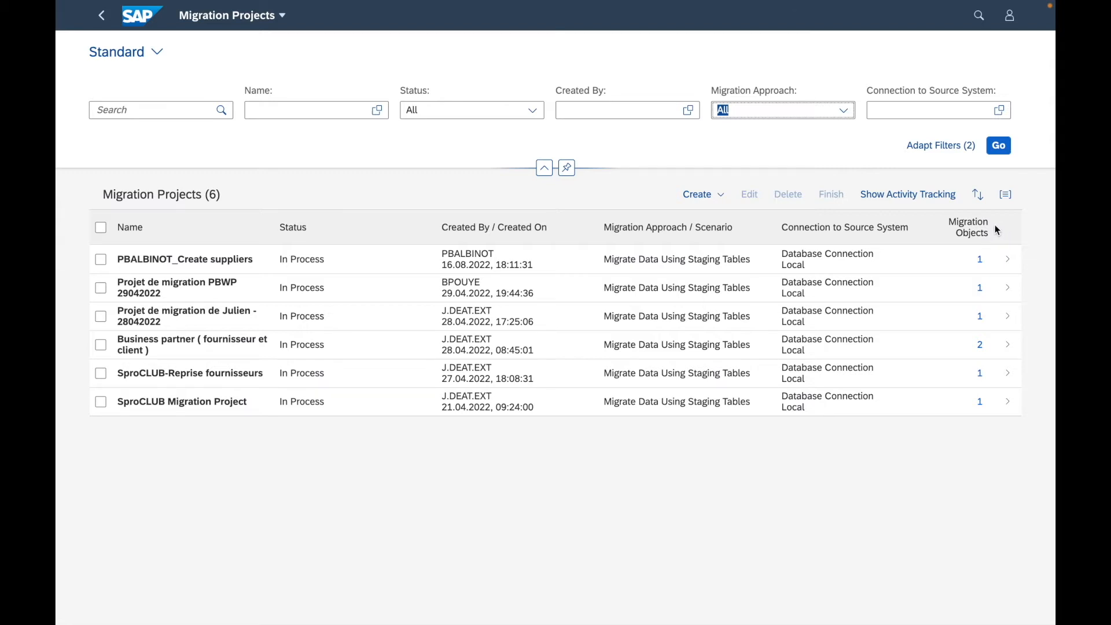
pyautogui.click(161, 261)
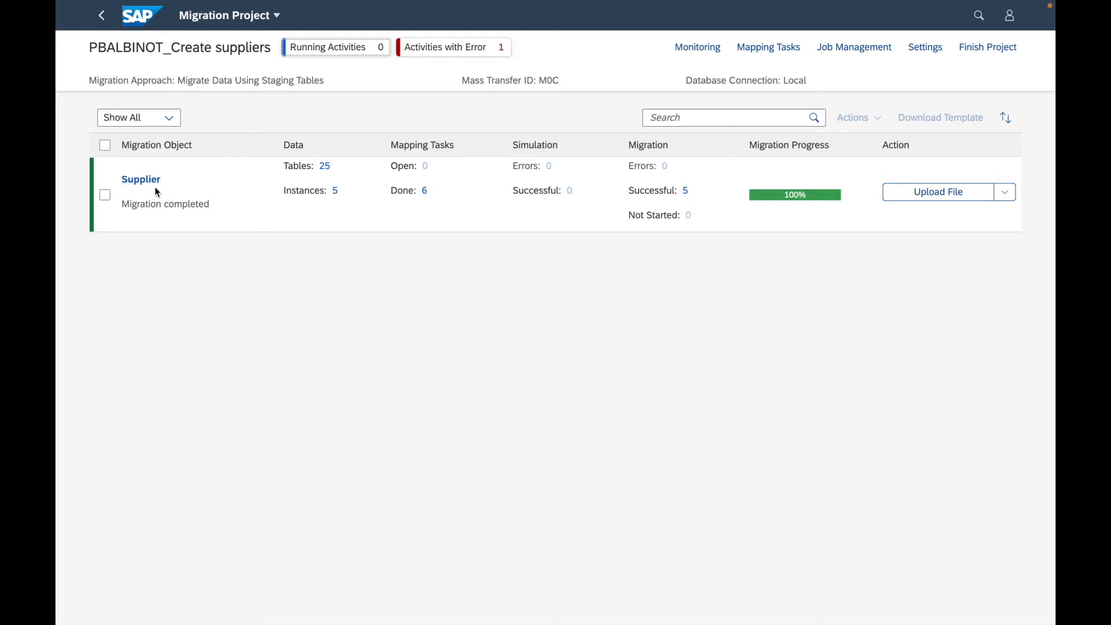
pyautogui.click(102, 15)
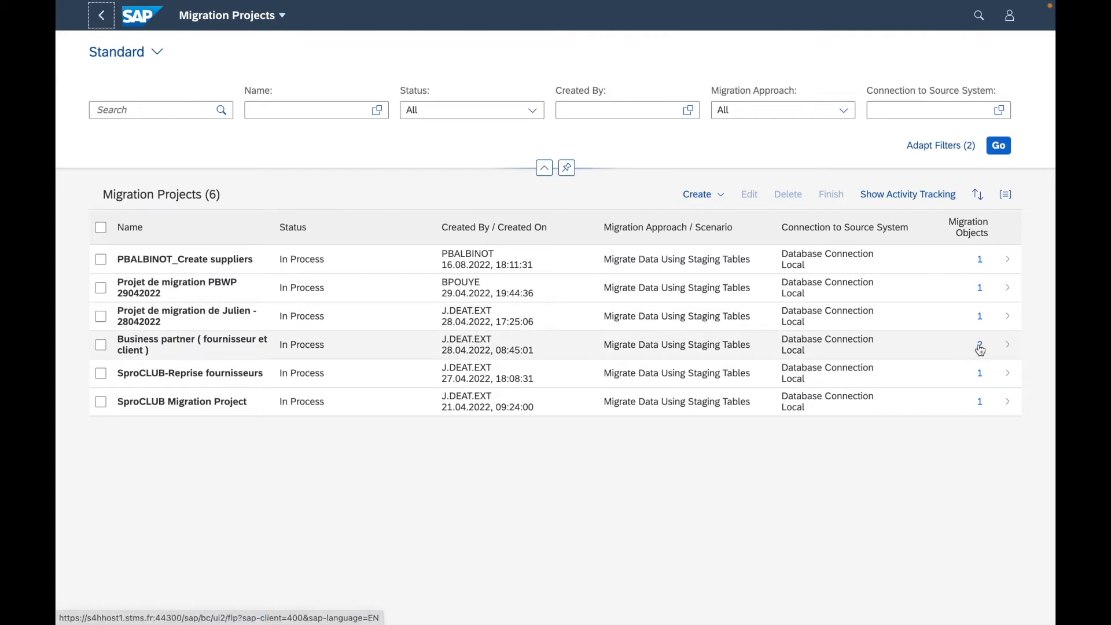
pyautogui.click(152, 348)
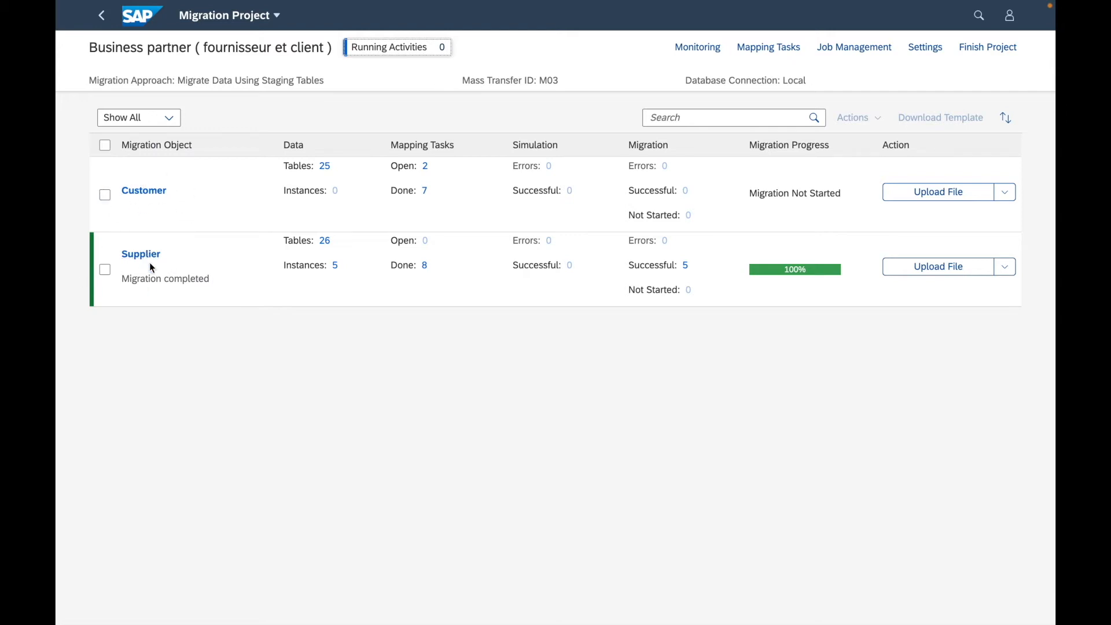
pyautogui.click(101, 15)
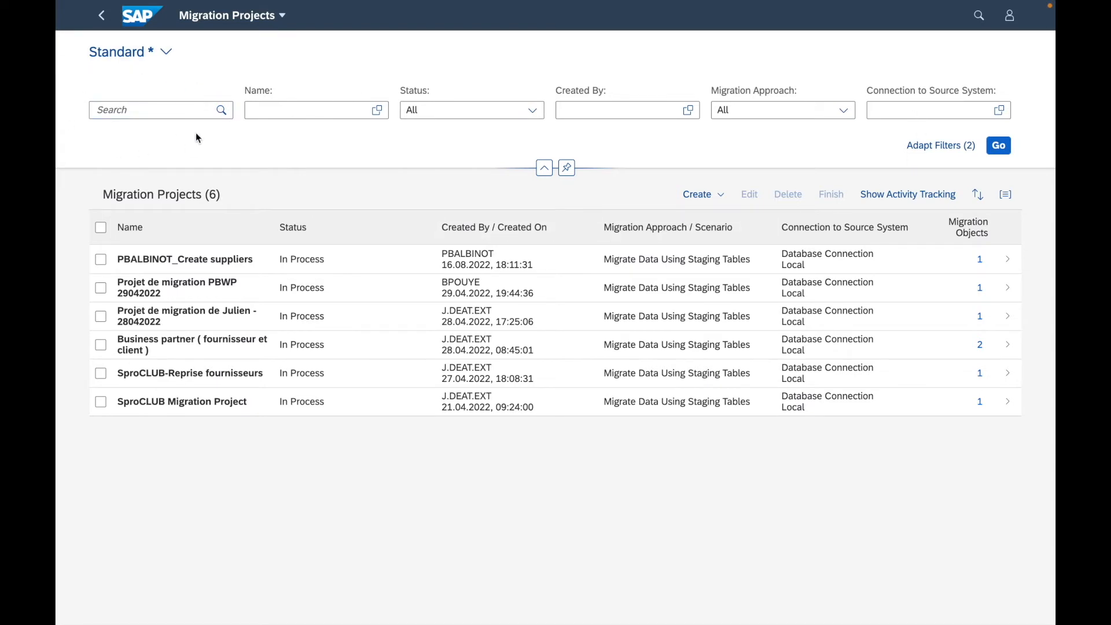
# - Inspect the project list's Name, Status, Created By, Migration Approach and Connection to Source System filters
pyautogui.click(313, 110)
pyautogui.click(530, 113)
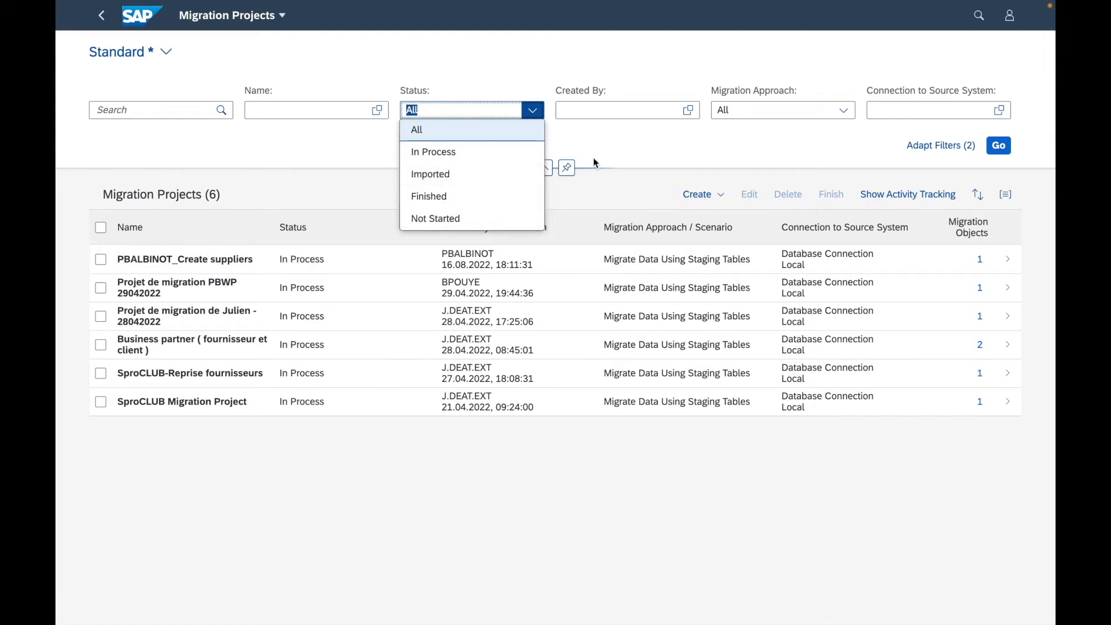
pyautogui.click(627, 144)
pyautogui.click(605, 111)
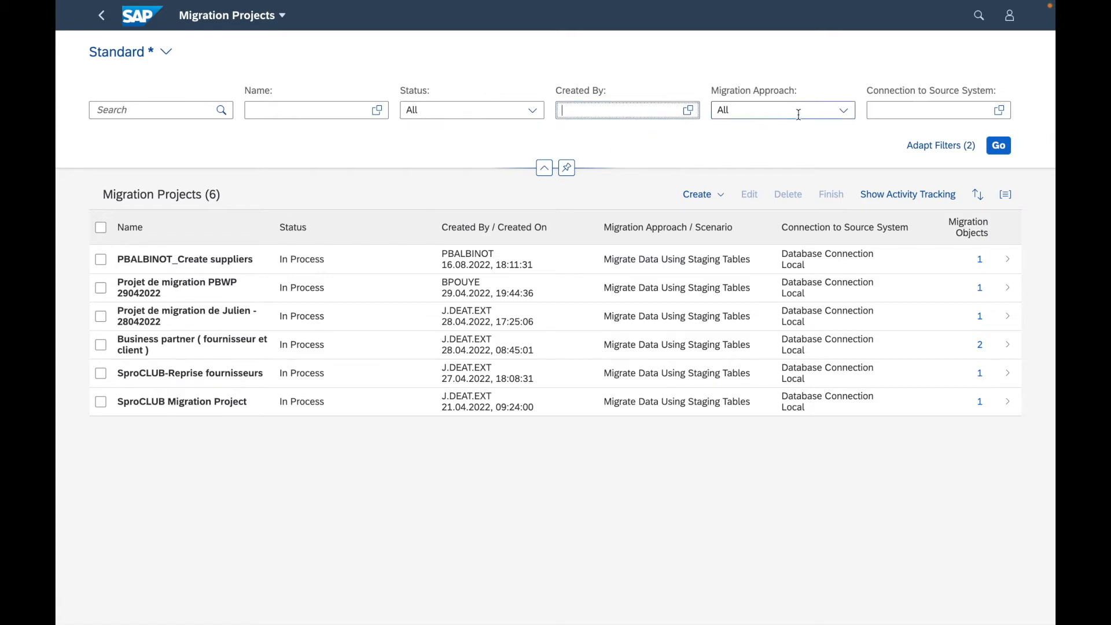
pyautogui.click(844, 111)
pyautogui.click(844, 113)
pyautogui.click(908, 111)
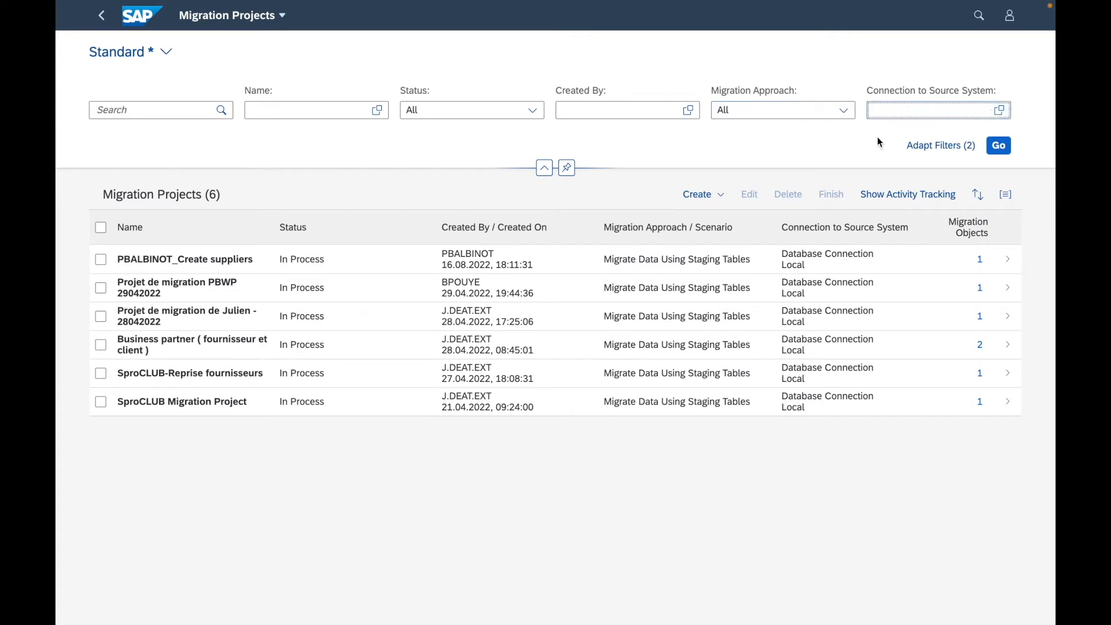
pyautogui.click(417, 145)
# - Examine the approaches offered for creating a project and the actions available for the selected Create suppliers project
pyautogui.click(710, 201)
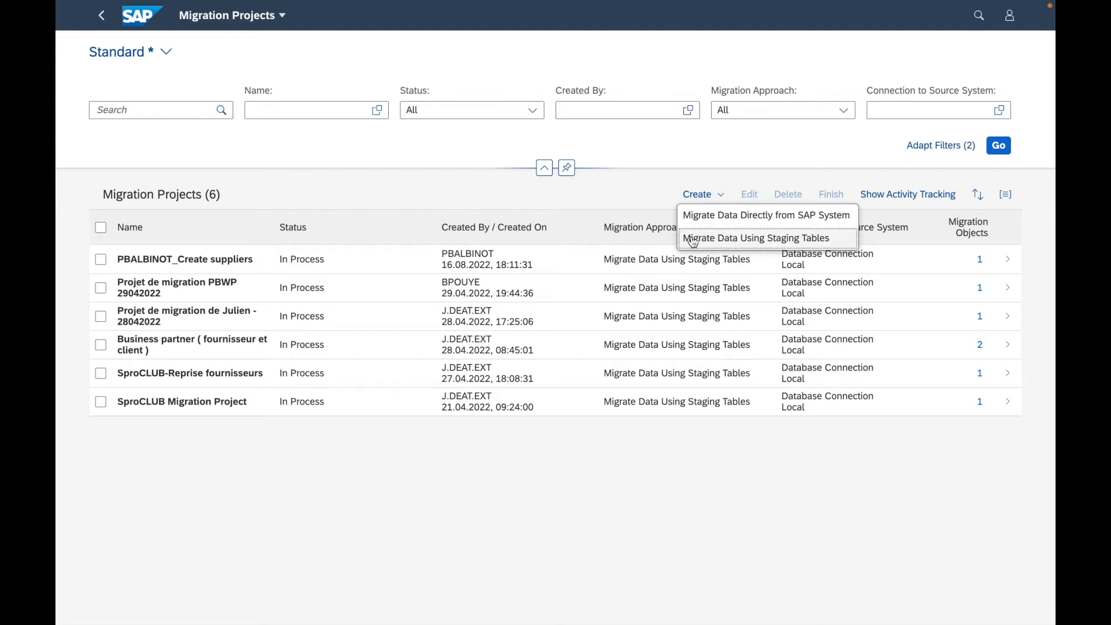
pyautogui.click(701, 197)
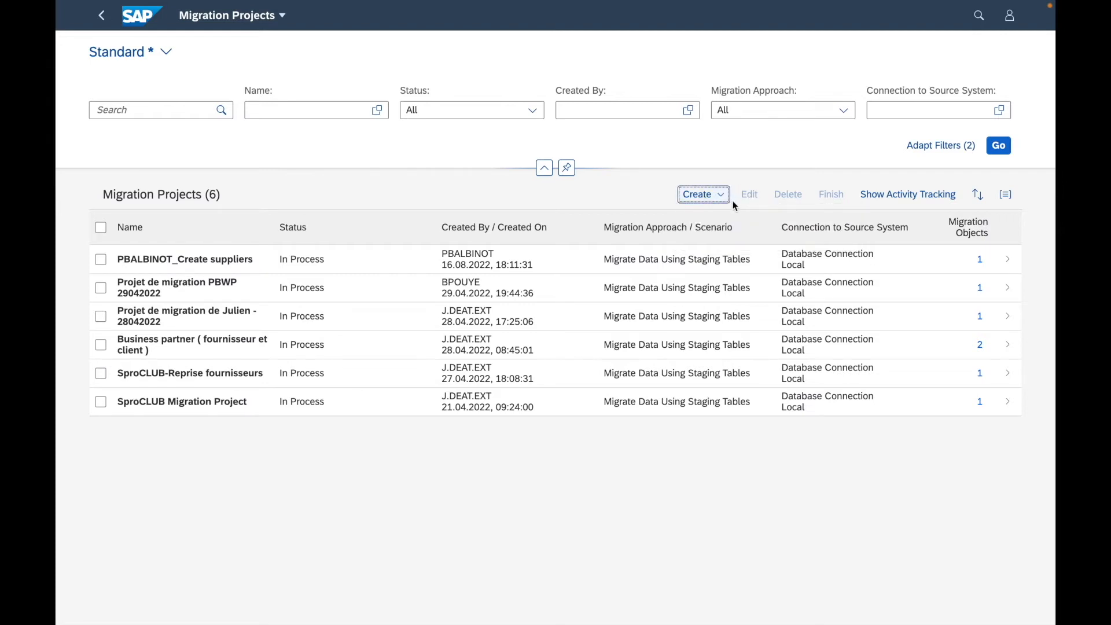
pyautogui.click(101, 259)
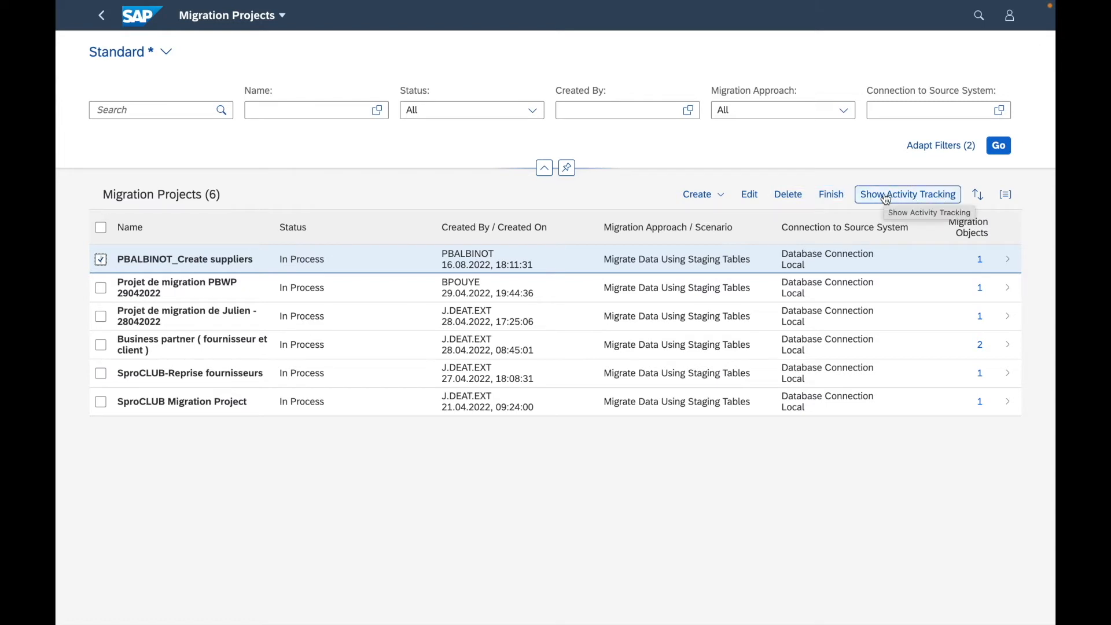
pyautogui.click(544, 167)
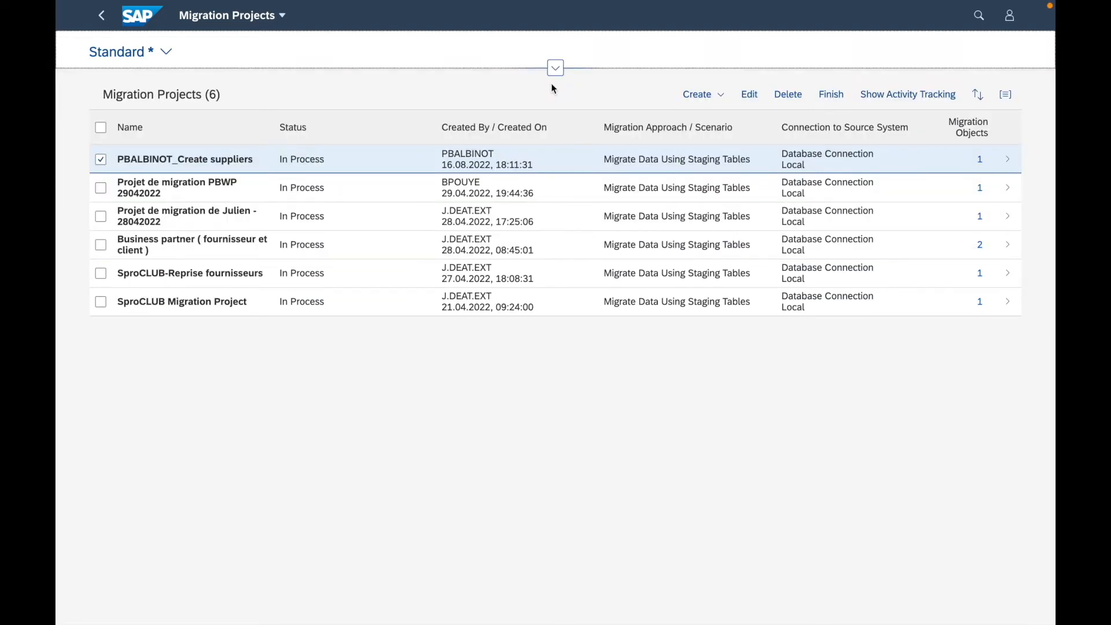
# - Examine the Supplier object's migration status and its successfully migrated instances in the Create suppliers project, returning to the project list
pyautogui.click(175, 163)
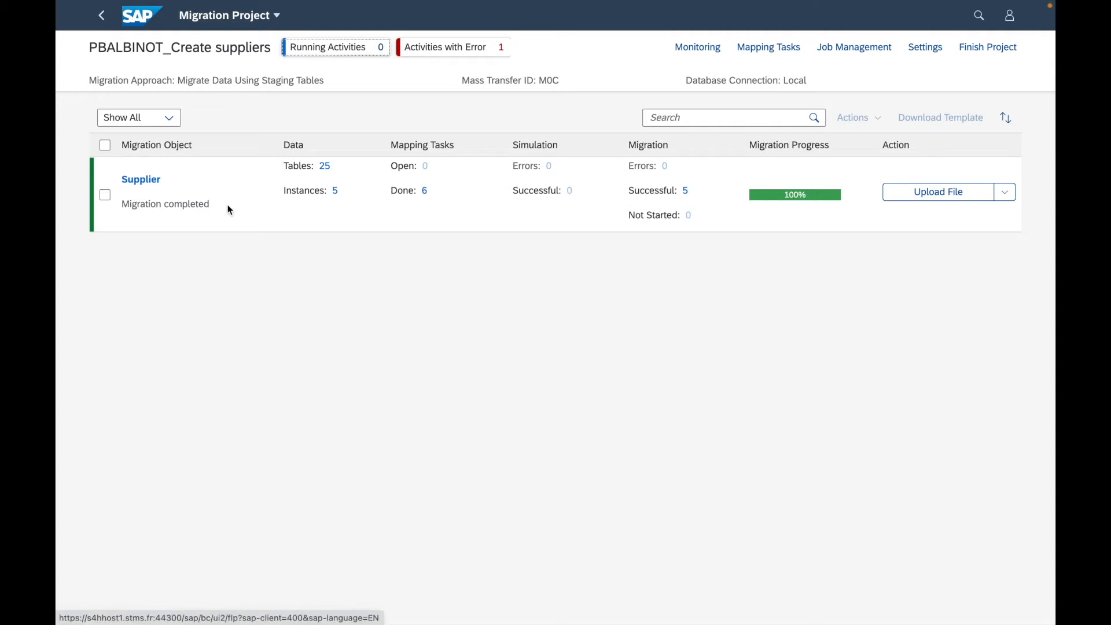
pyautogui.moveTo(121, 205); pyautogui.dragTo(219, 211)
pyautogui.click(593, 271)
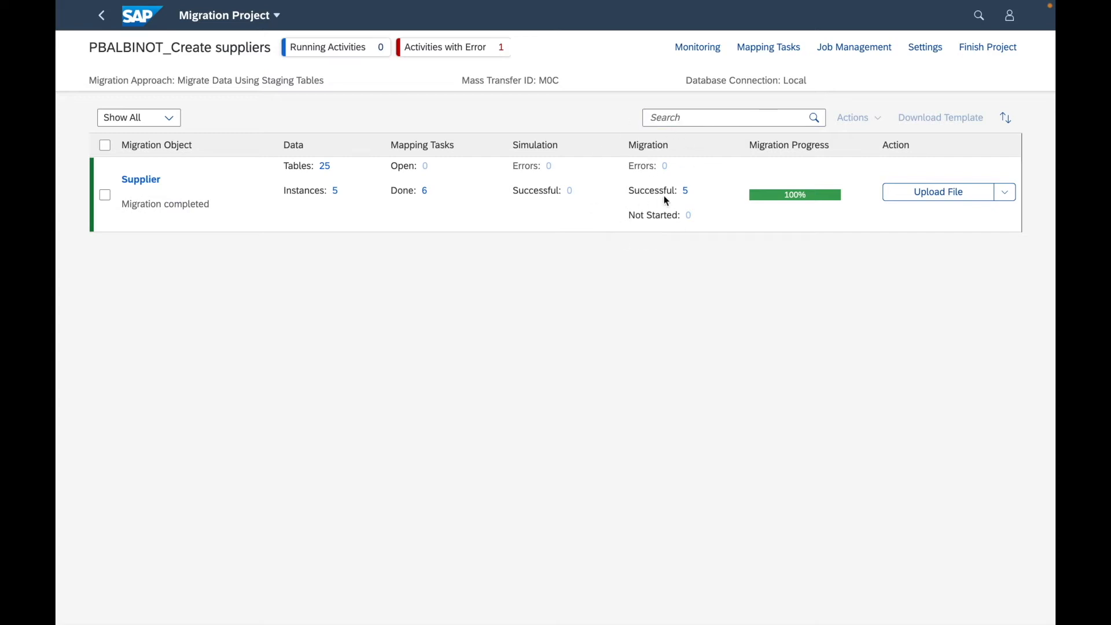
pyautogui.moveTo(628, 191); pyautogui.dragTo(675, 190)
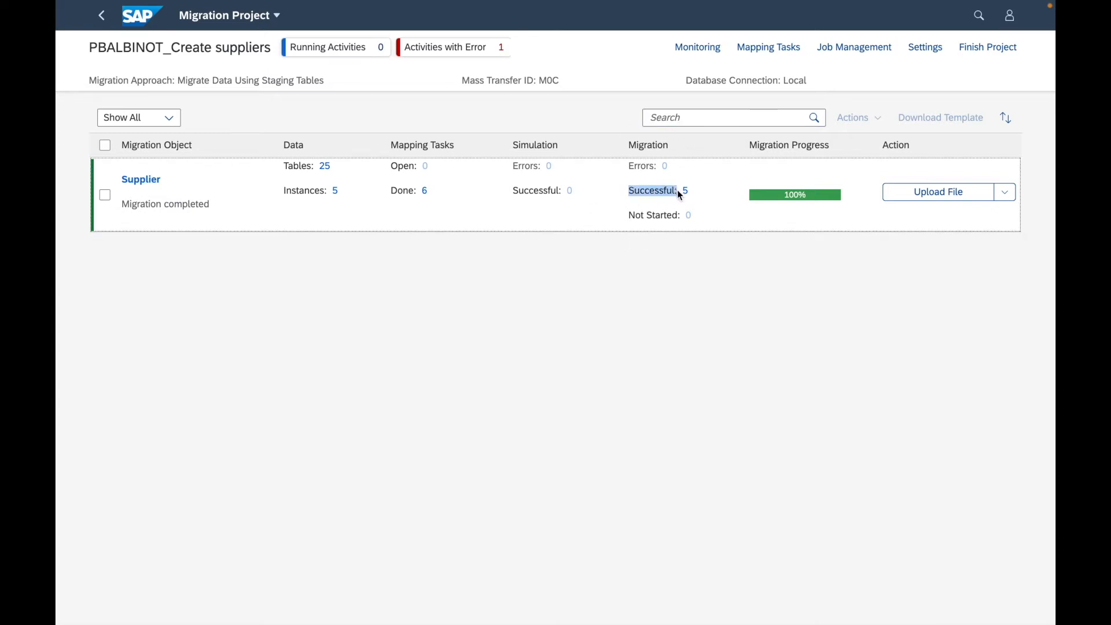
pyautogui.click(697, 191)
pyautogui.moveTo(829, 205)
pyautogui.click(685, 193)
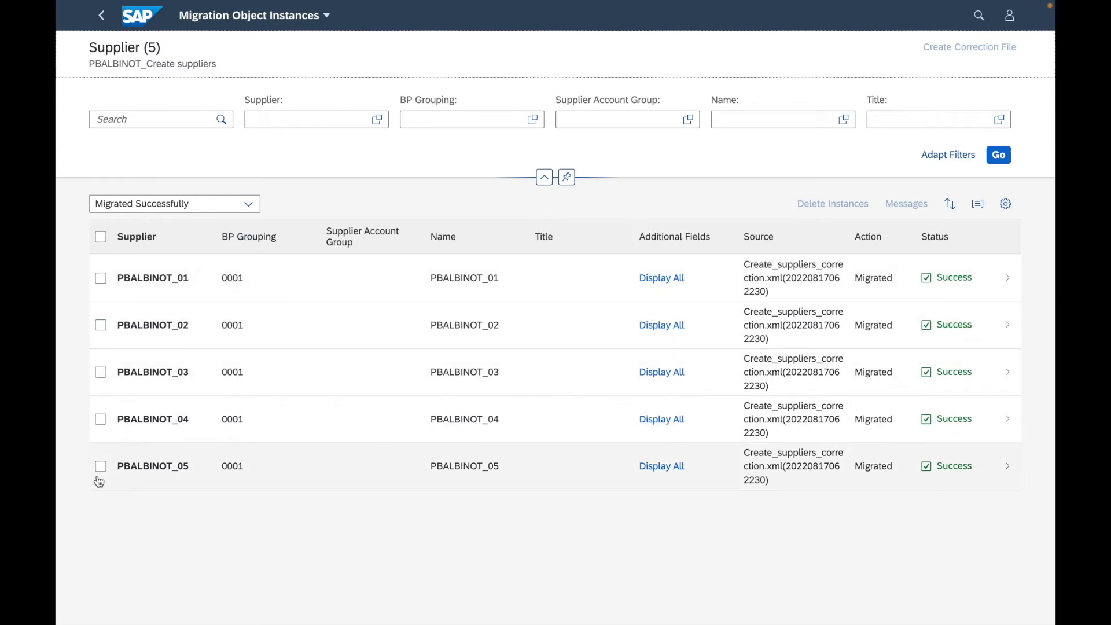
pyautogui.click(101, 15)
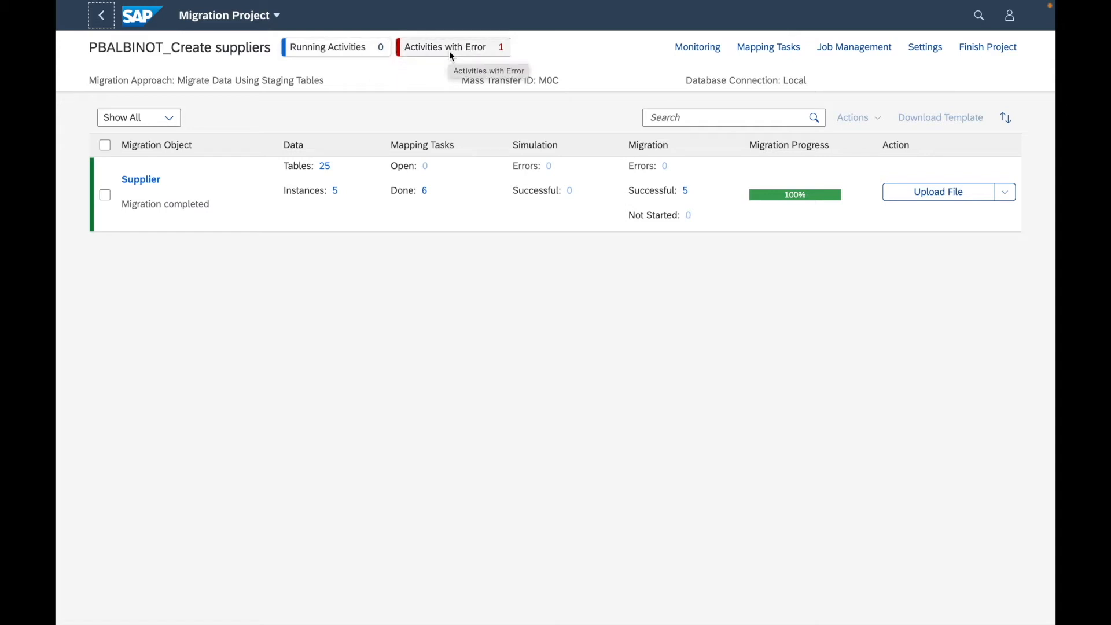
pyautogui.click(102, 16)
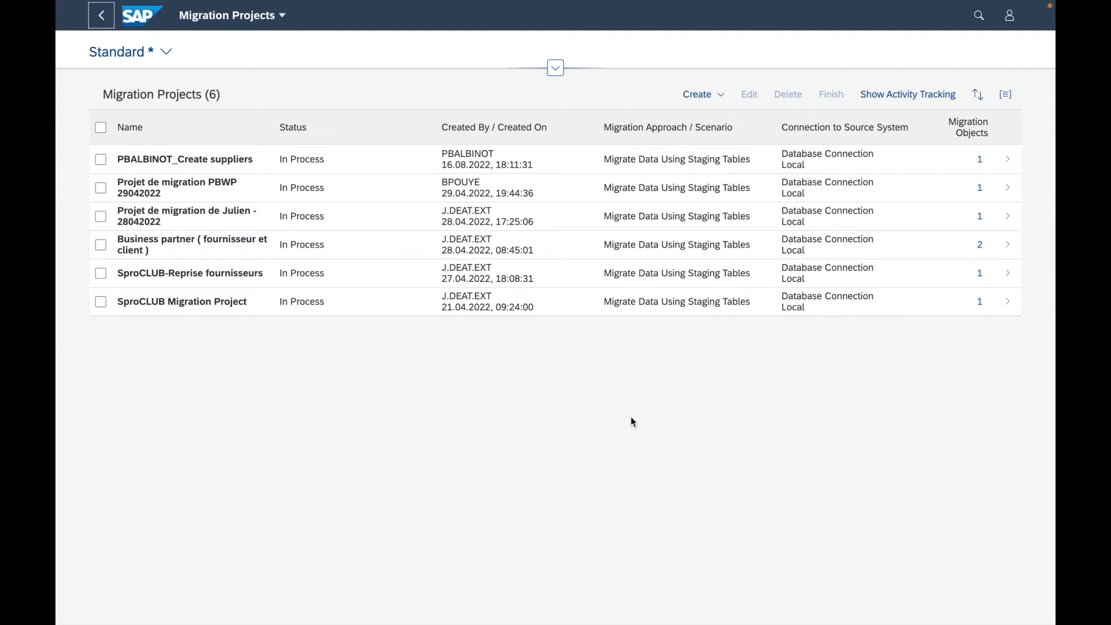
# - Start creating a new migration project with the approach Migrate Data Using Staging Tables
pyautogui.click(364, 389)
pyautogui.click(555, 68)
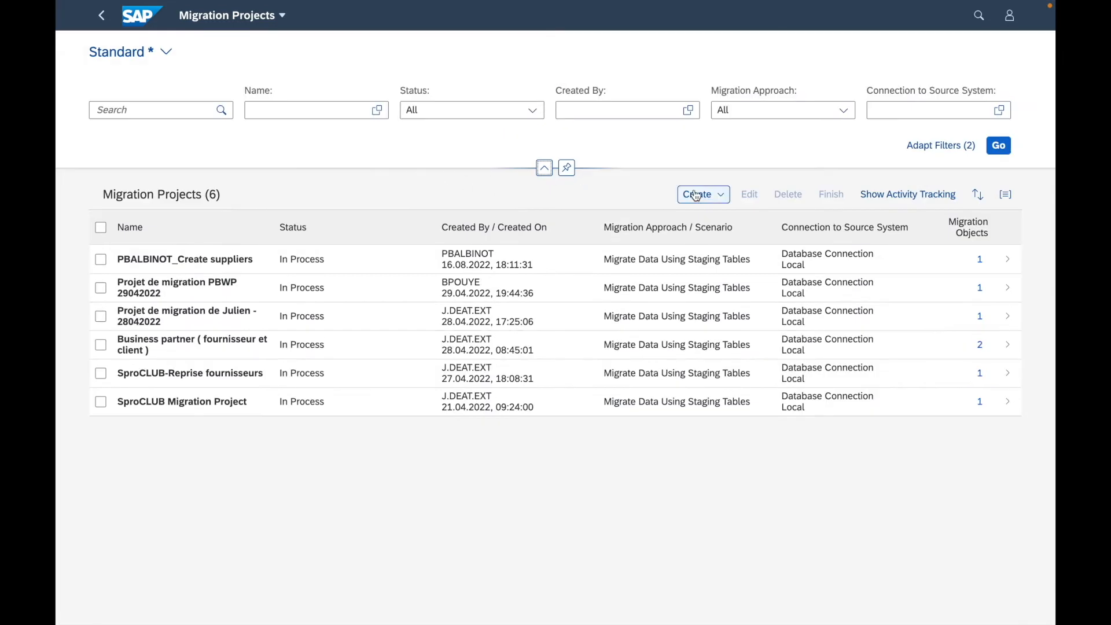
pyautogui.click(707, 195)
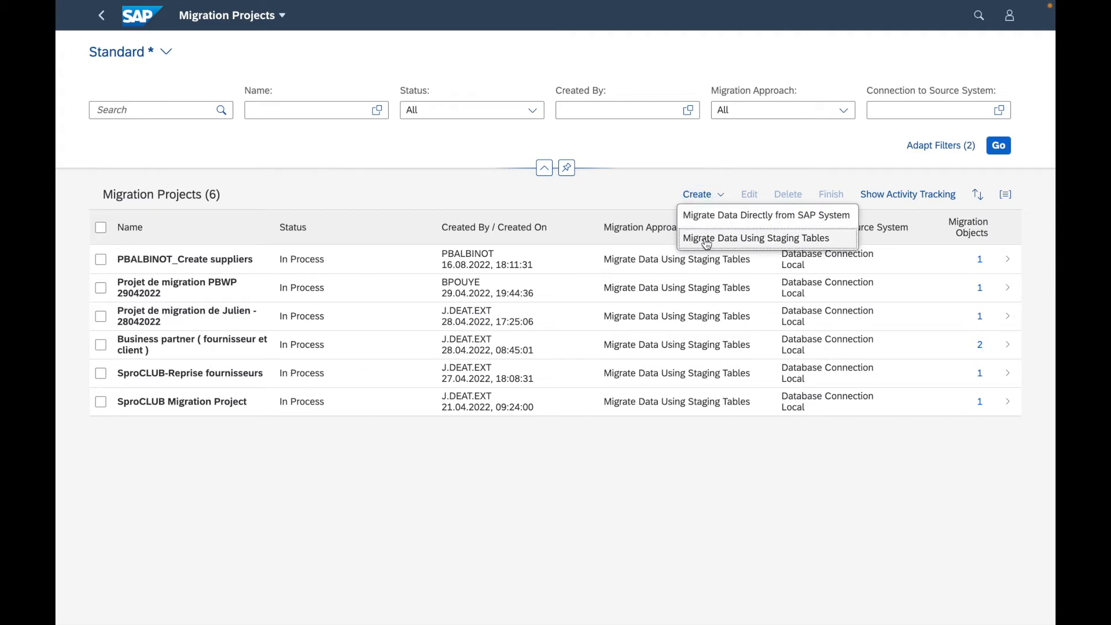
pyautogui.click(767, 242)
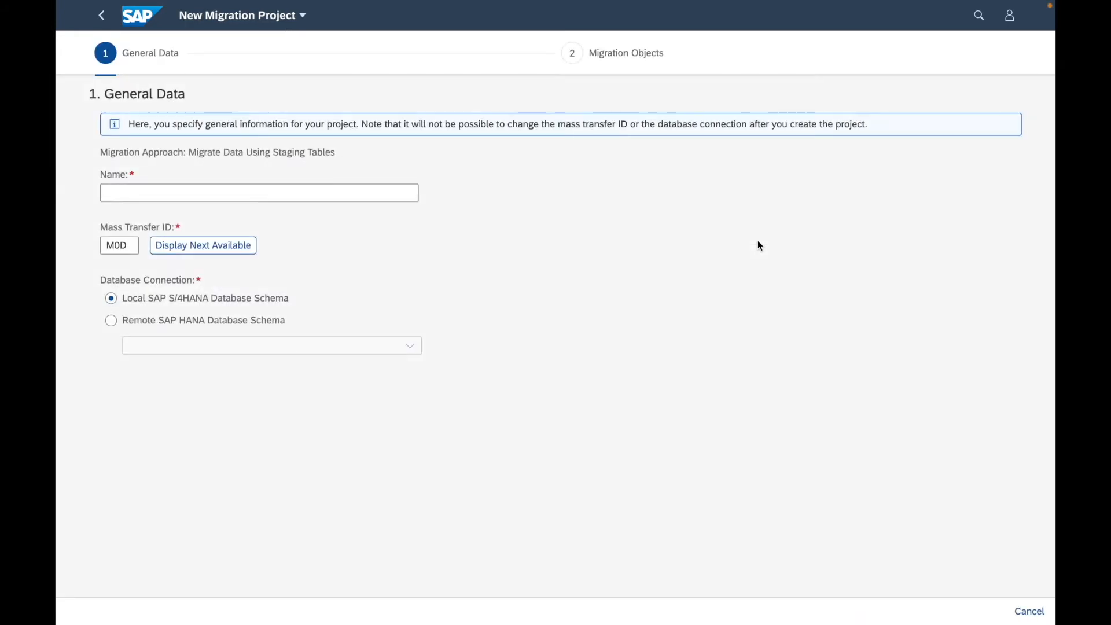
# - Name the new migration project test_training and proceed to the selection of its migration objects
pyautogui.click(118, 193)
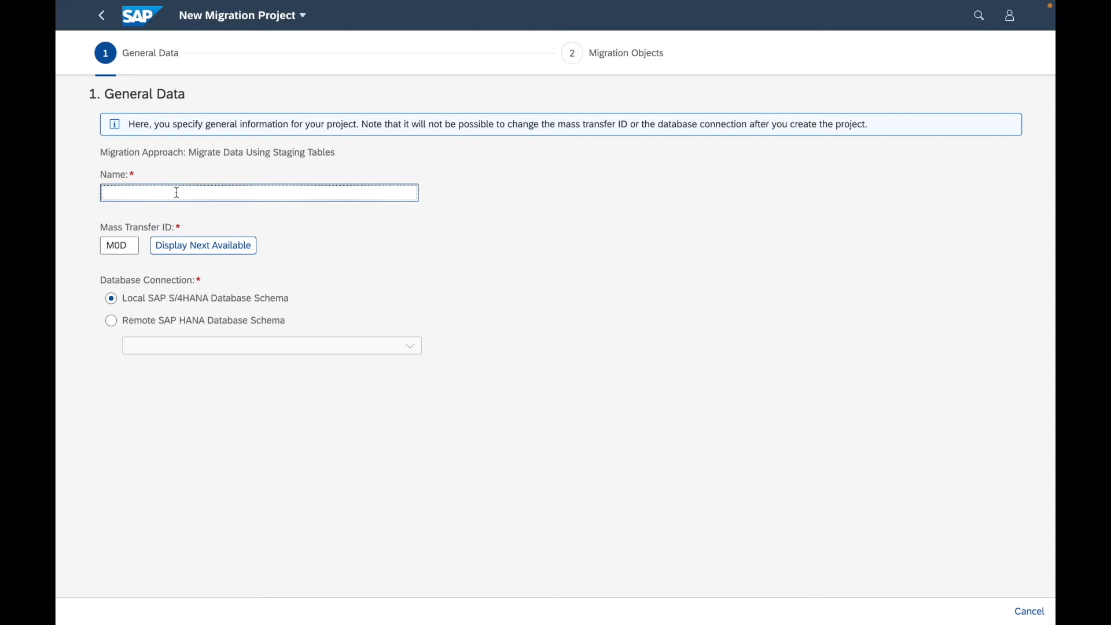
pyautogui.write('test_training')
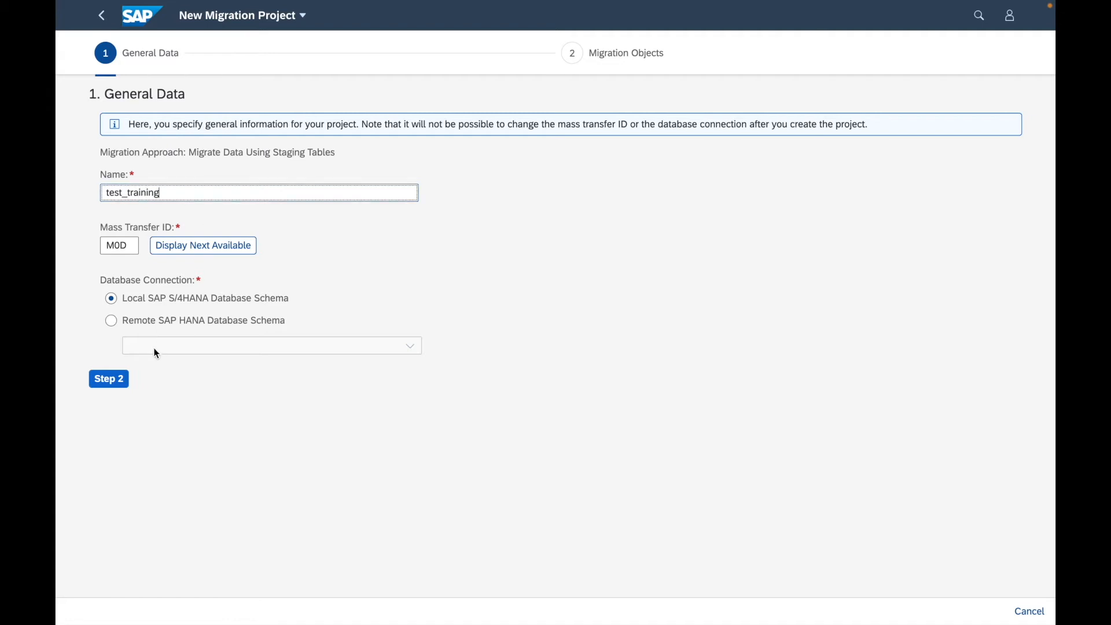
pyautogui.click(111, 382)
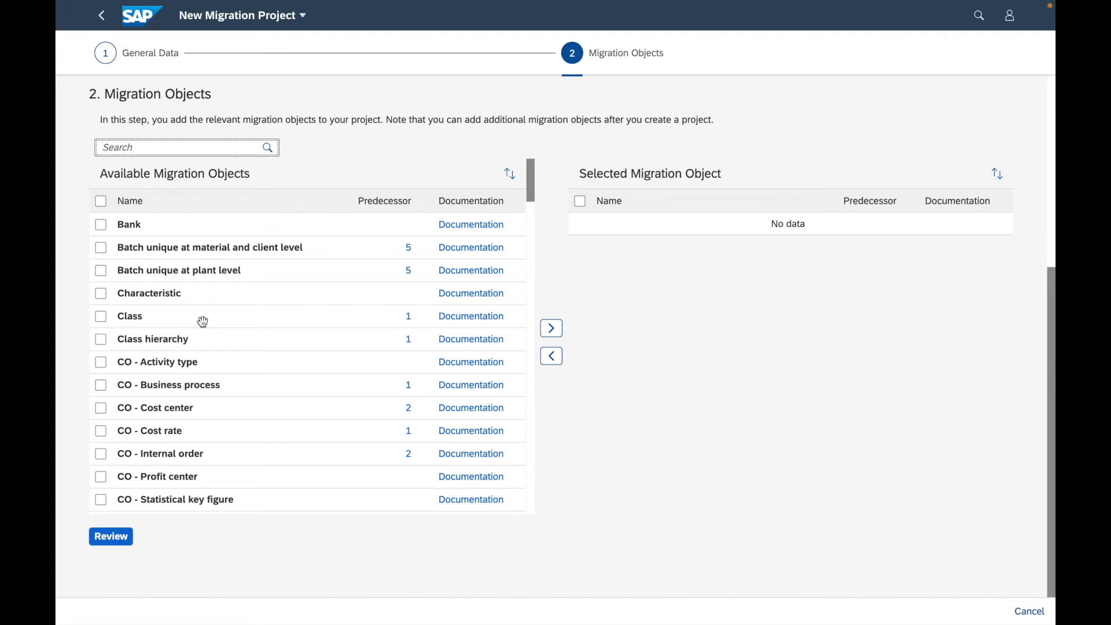
# - Find PM - Equipment among the available migration objects and add it to the project's selected migration objects
pyautogui.moveTo(530, 182); pyautogui.dragTo(538, 278)
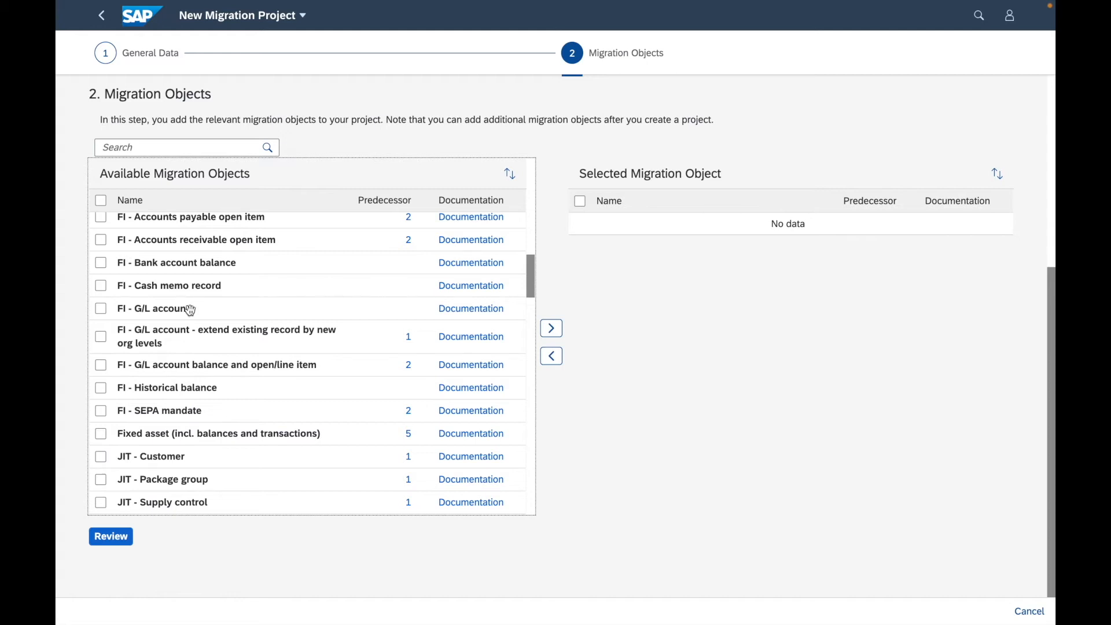
pyautogui.click(101, 313)
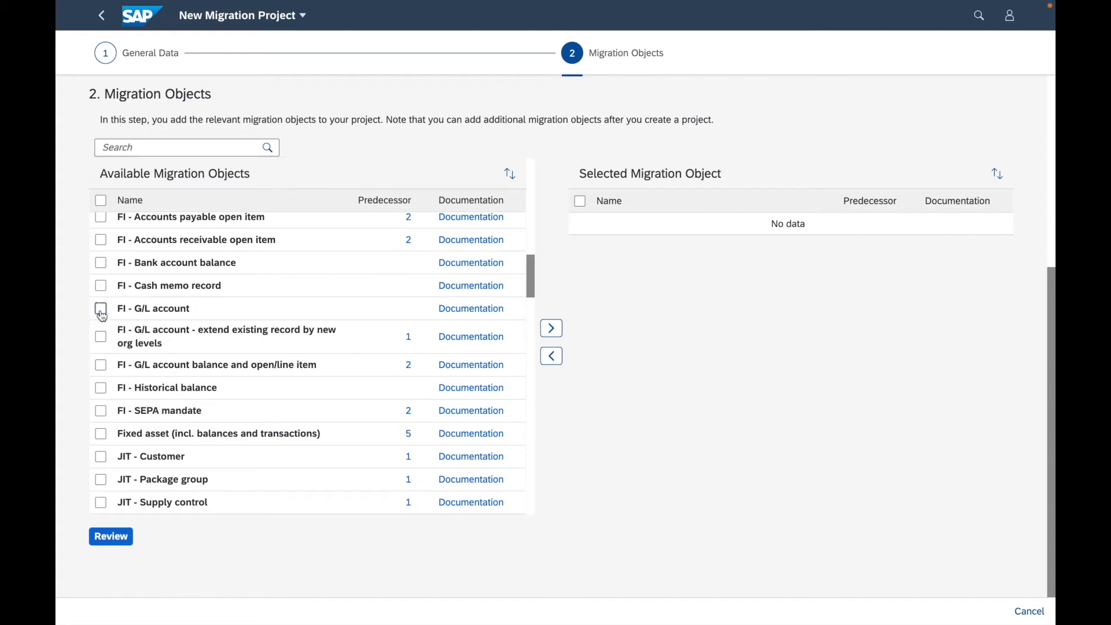
pyautogui.click(102, 313)
pyautogui.moveTo(532, 289); pyautogui.dragTo(540, 338)
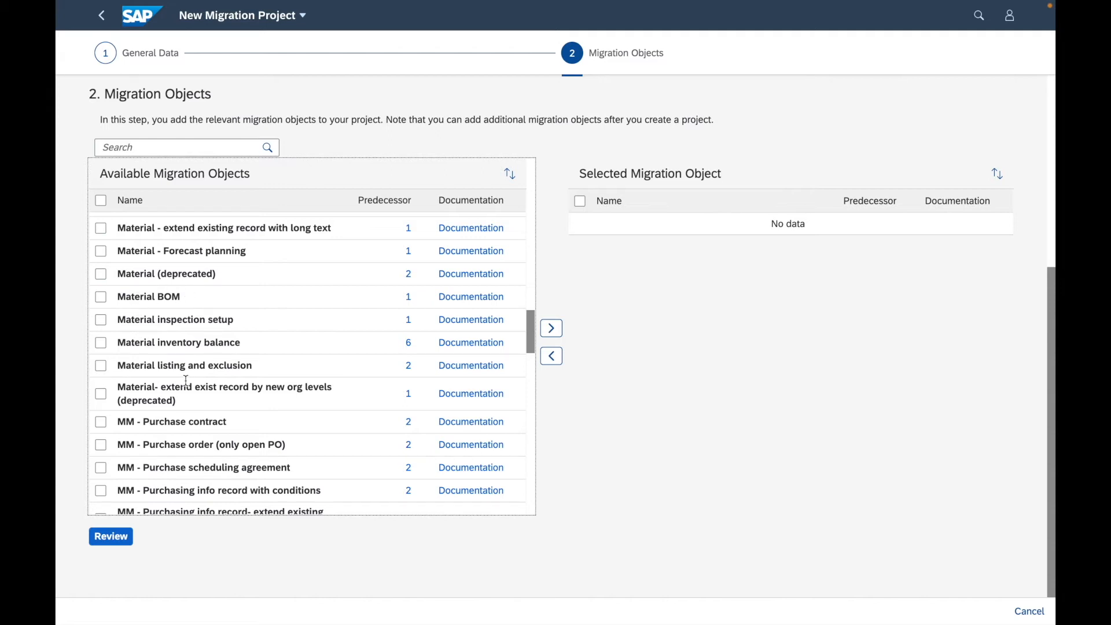
pyautogui.moveTo(529, 328); pyautogui.dragTo(529, 365)
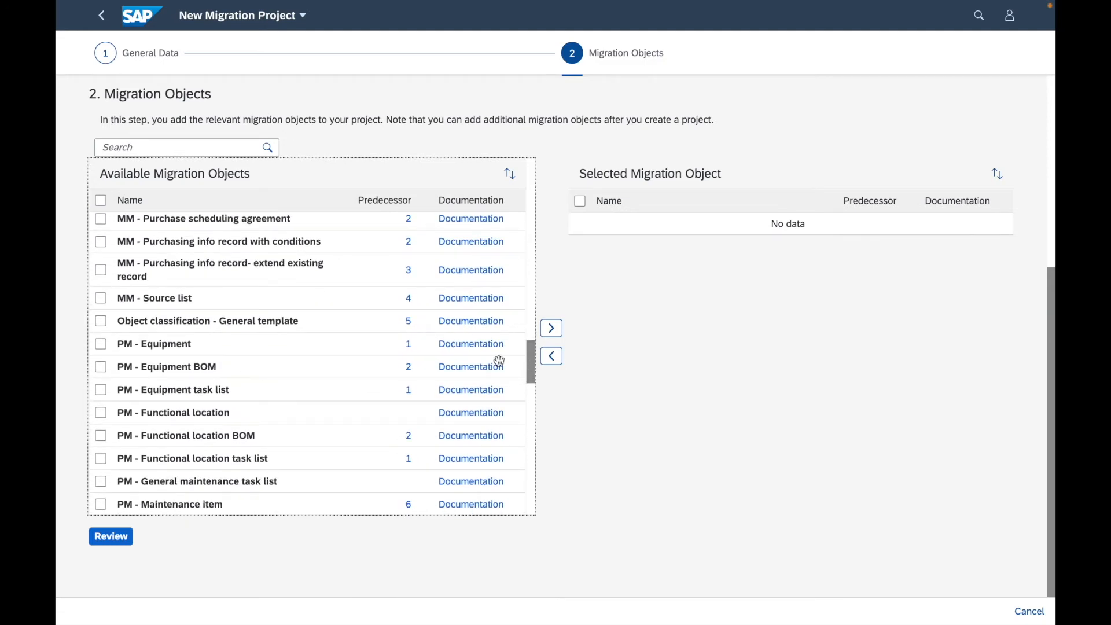
pyautogui.click(100, 347)
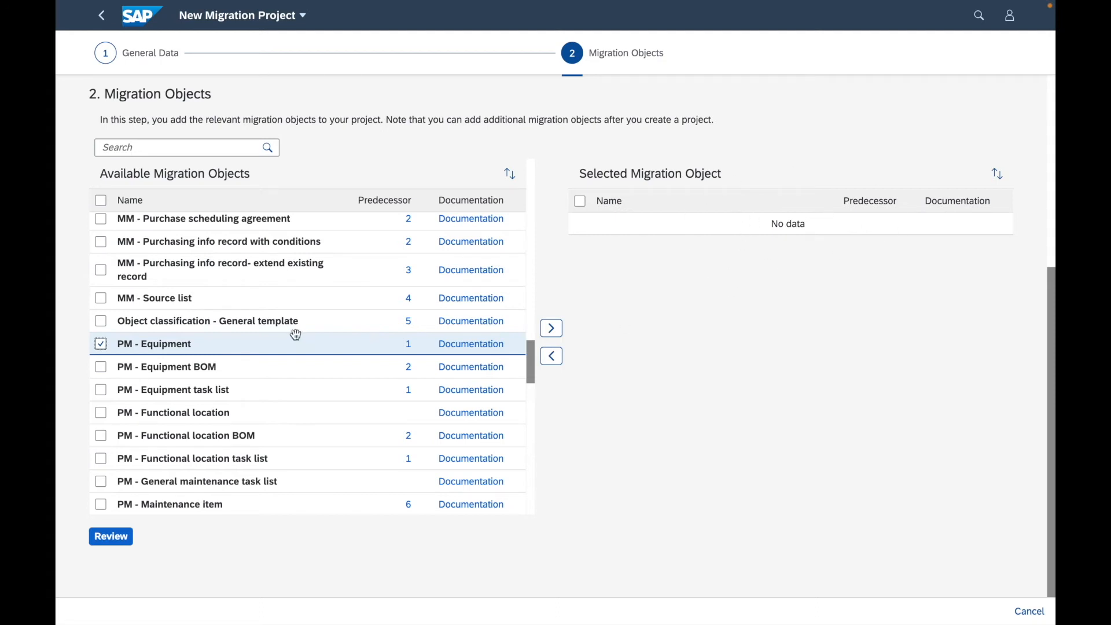
pyautogui.click(554, 331)
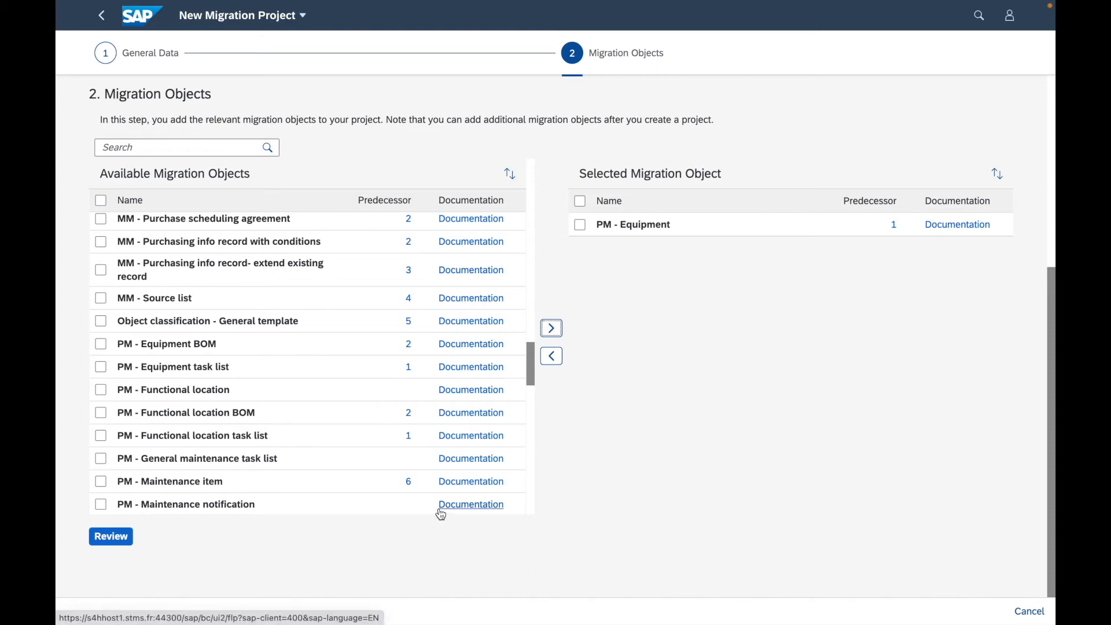
# - Review the new test_training project's general data and migration objects and create the project
pyautogui.click(110, 537)
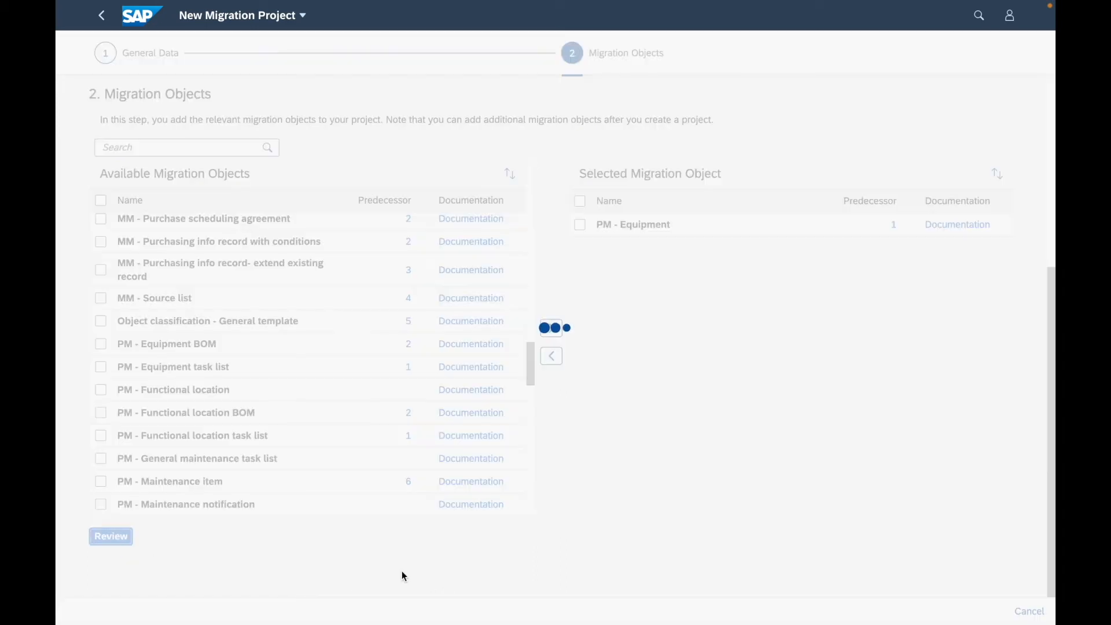
pyautogui.click(585, 366)
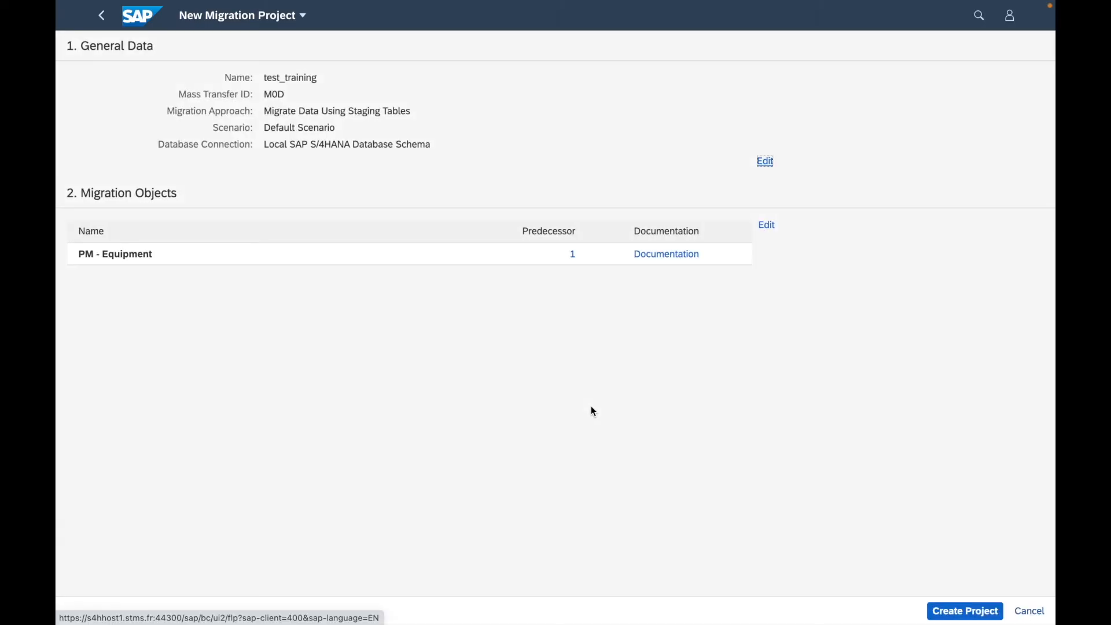
pyautogui.click(956, 613)
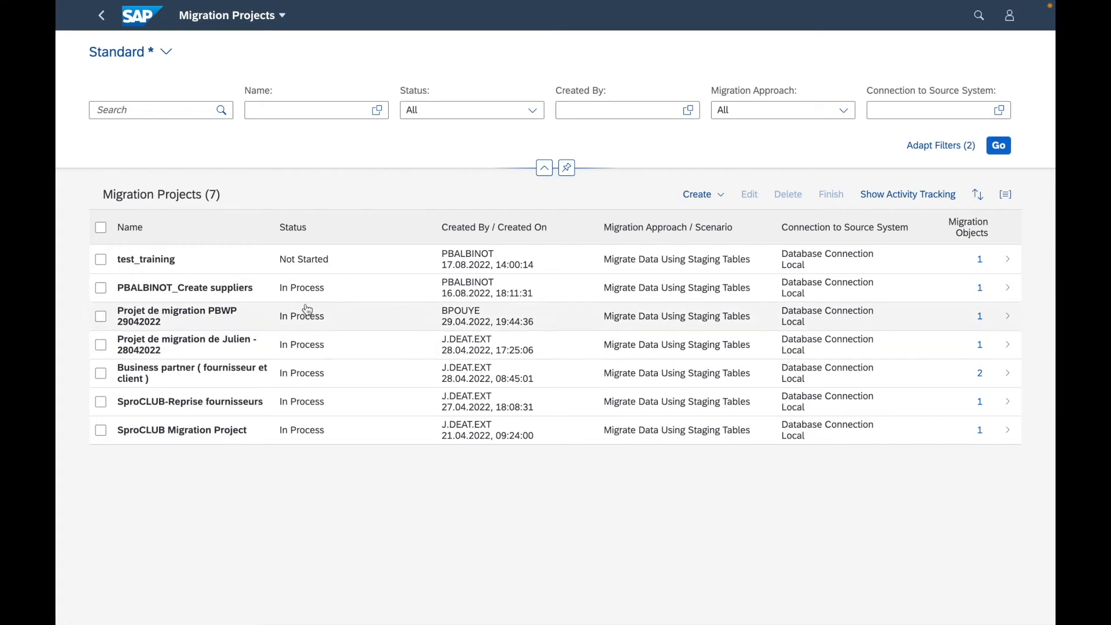
# - Open the test_training project and check the PM - Equipment object's migration progress, returning to the project list
pyautogui.click(100, 260)
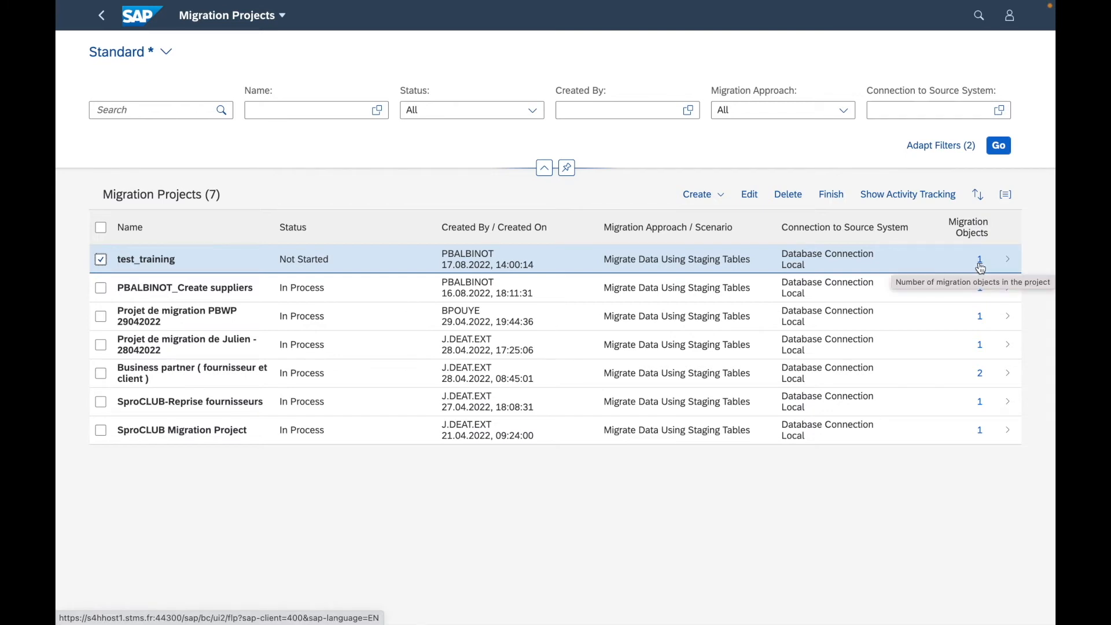
pyautogui.click(101, 259)
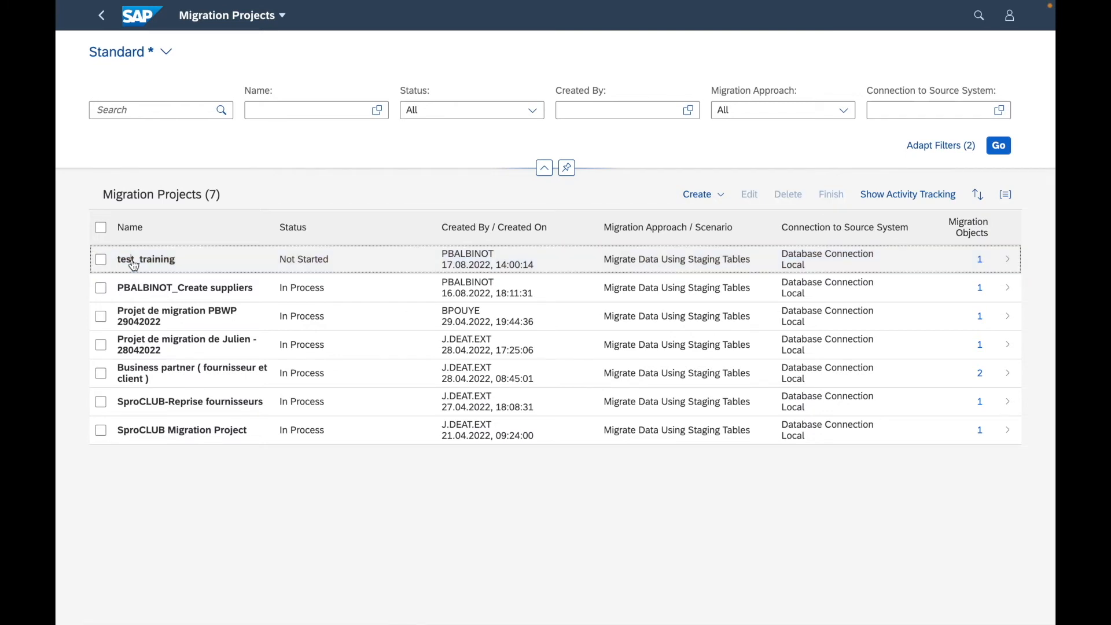
pyautogui.click(133, 264)
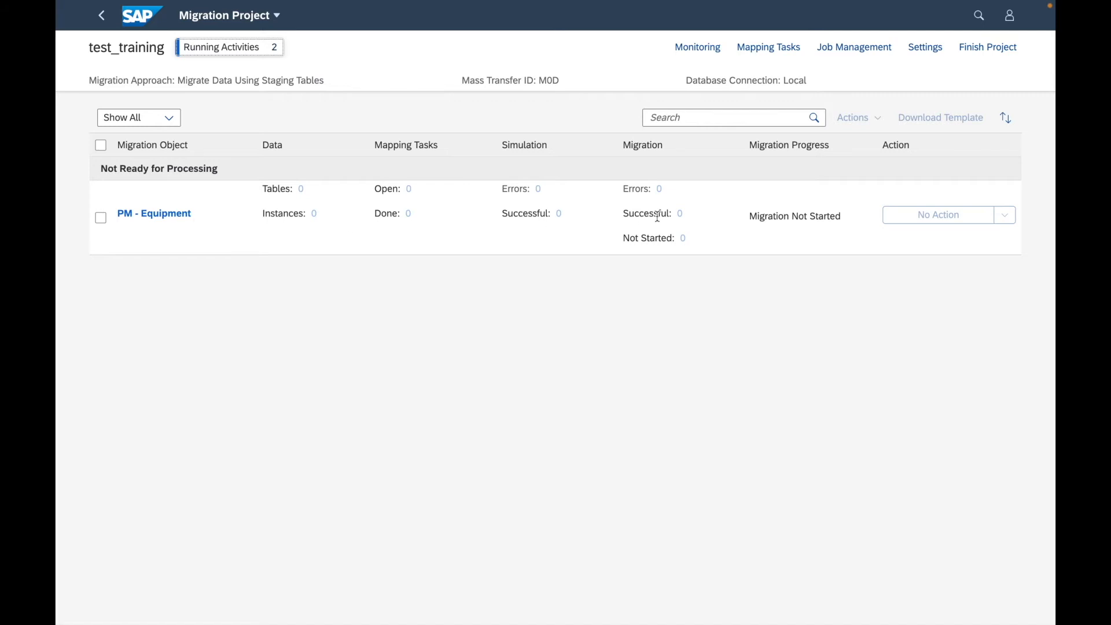
pyautogui.click(751, 217)
pyautogui.moveTo(751, 216); pyautogui.dragTo(847, 222)
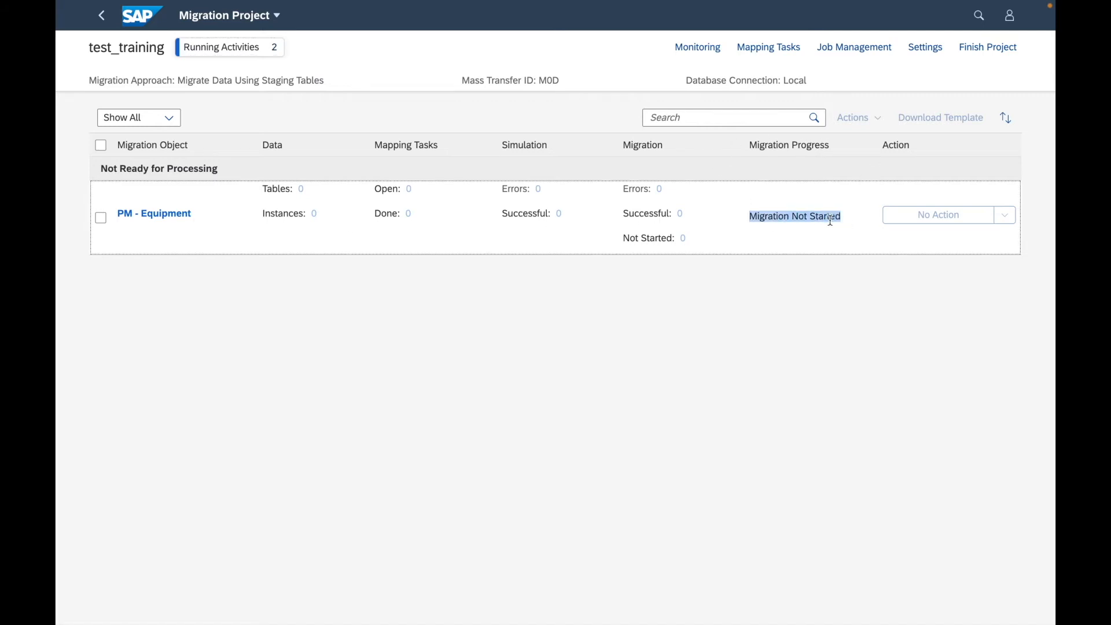
pyautogui.click(831, 221)
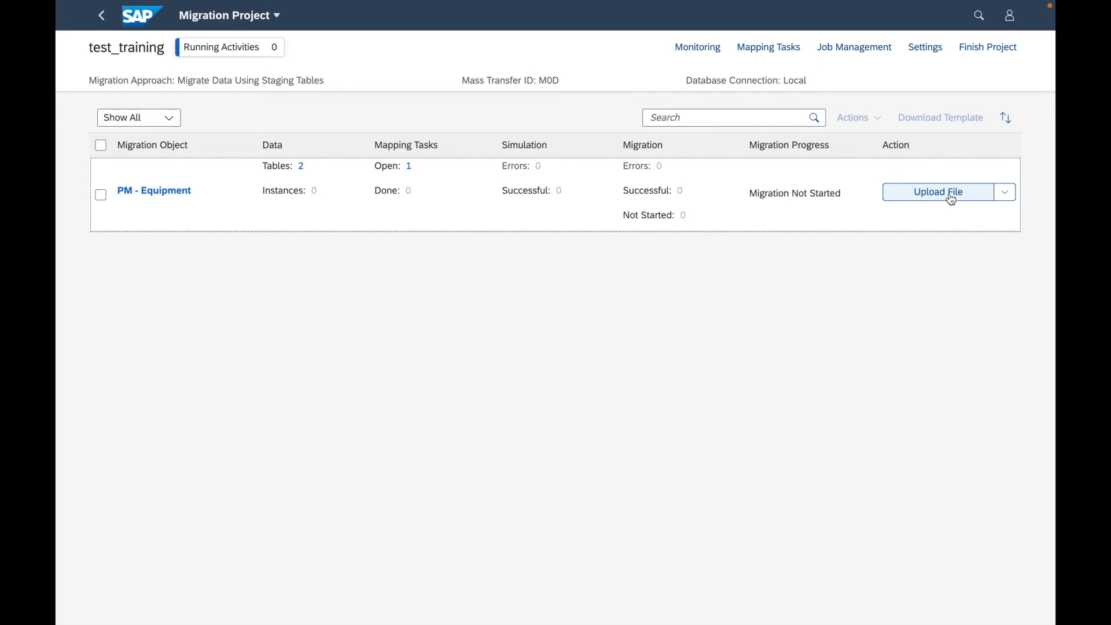
pyautogui.click(96, 24)
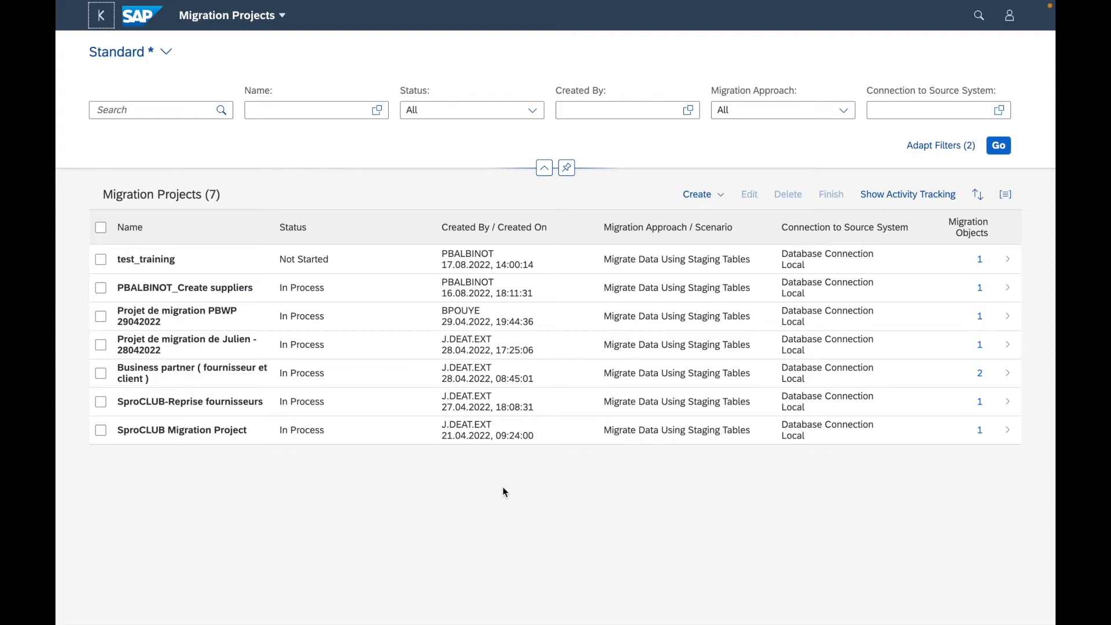
# - Download the migration template for the PM - Equipment object of the test_training project
pyautogui.click(100, 259)
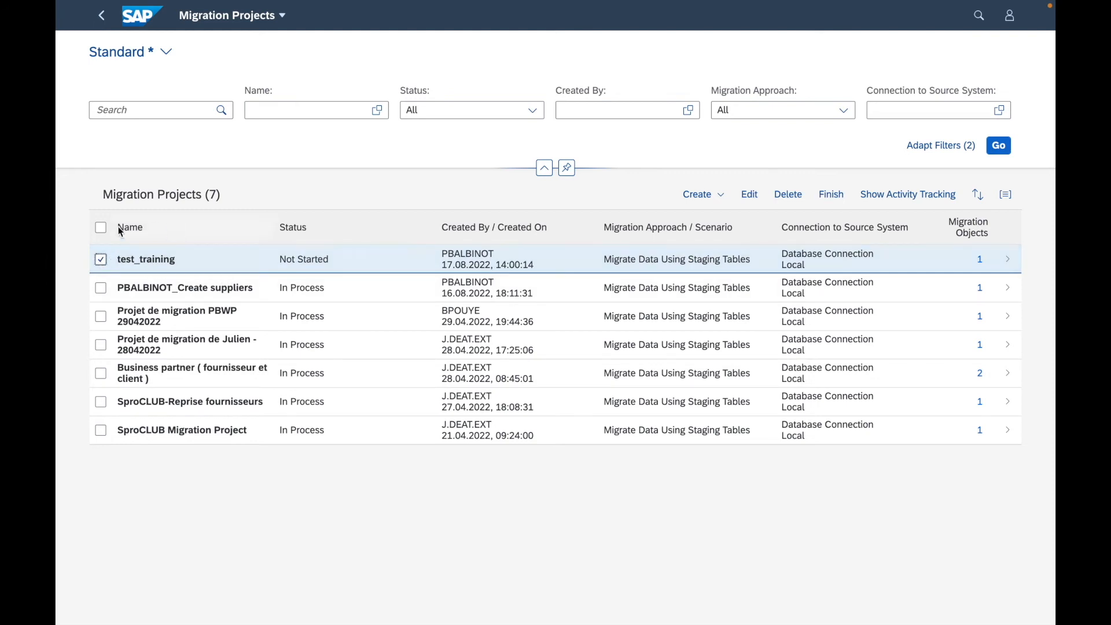
pyautogui.click(150, 265)
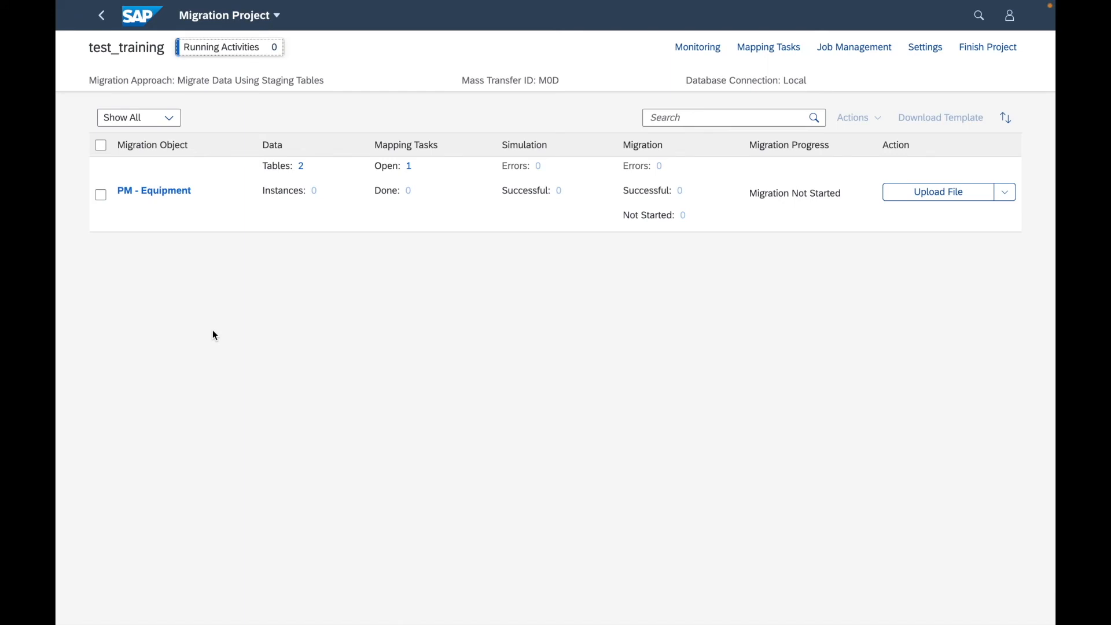
pyautogui.click(101, 195)
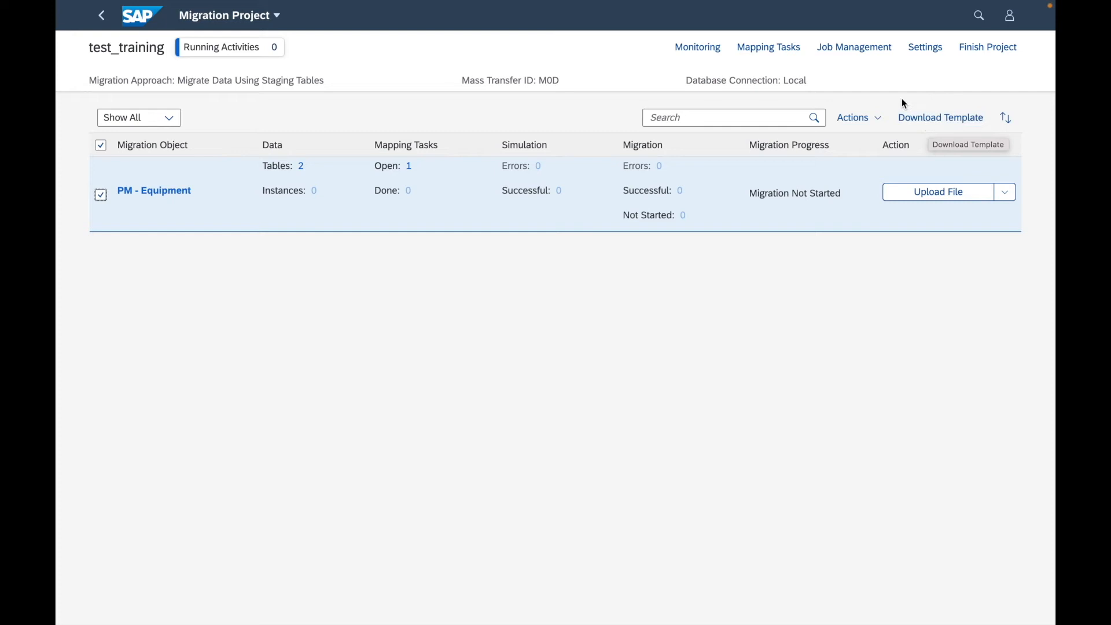
pyautogui.click(927, 122)
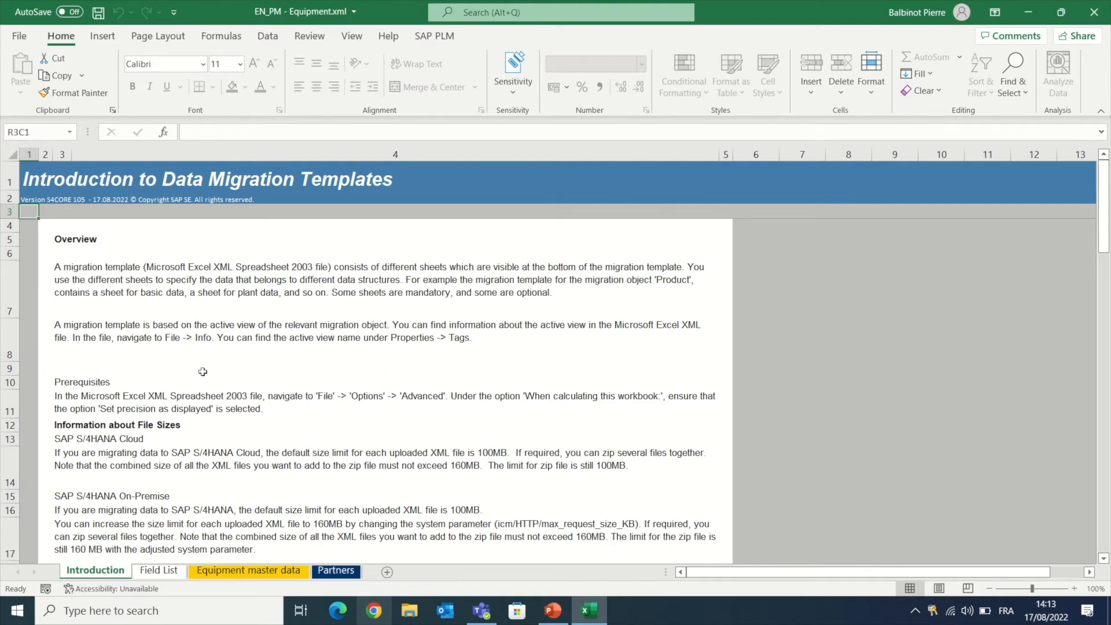
# - In Excel, read through the Introduction sheet of the EN_PM - Equipment.xml migration template
pyautogui.scroll(-10, 203, 372)
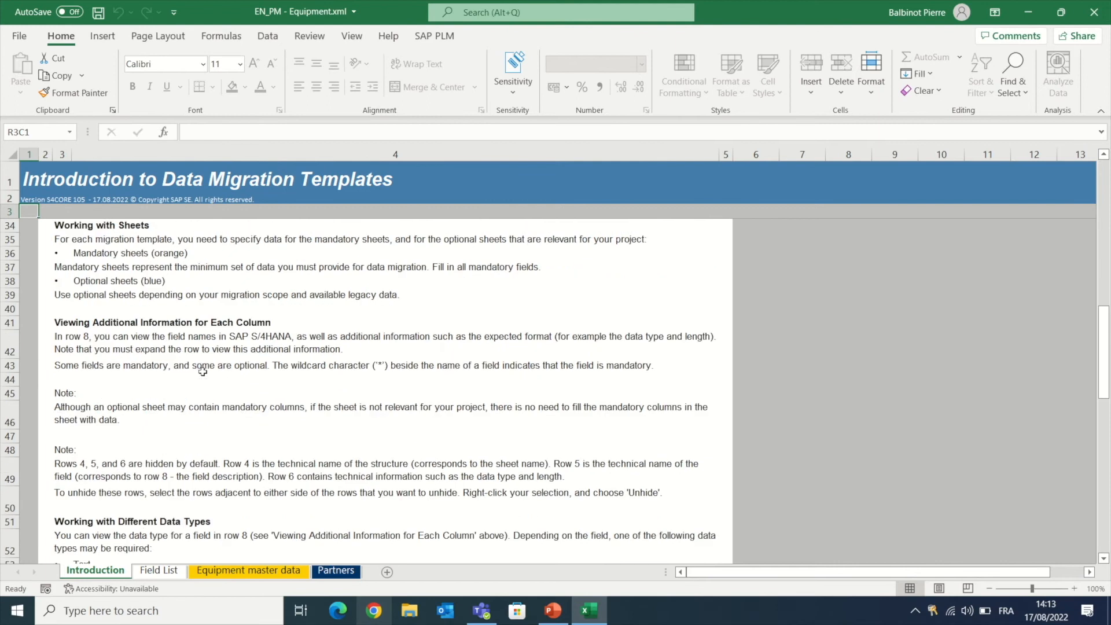
pyautogui.scroll(-10, 202, 372)
pyautogui.scroll(15, 203, 372)
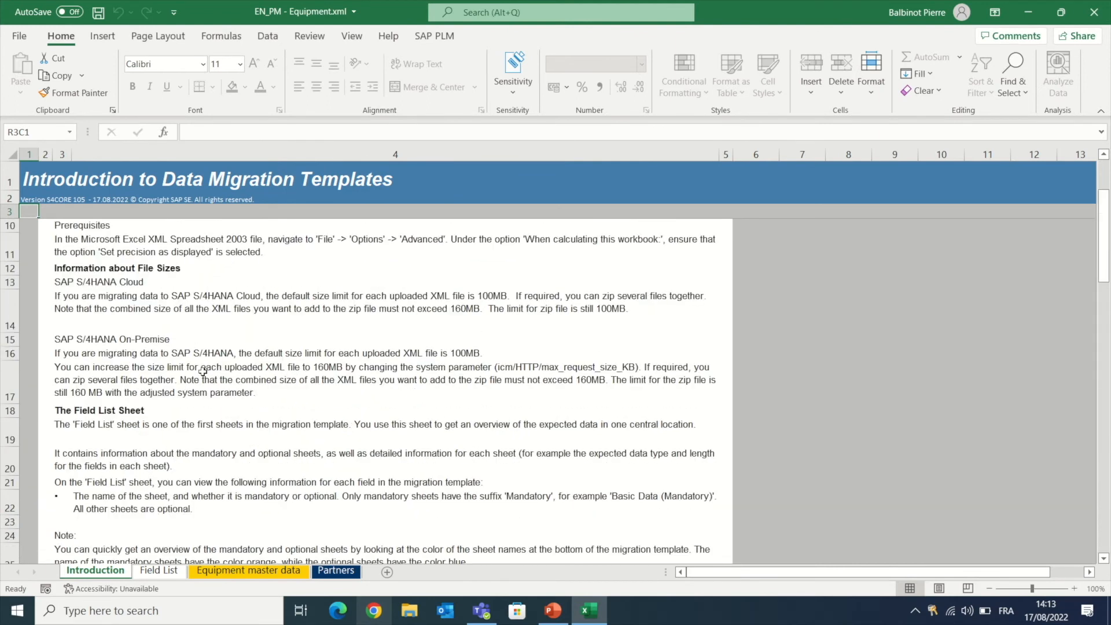
pyautogui.scroll(3, 203, 372)
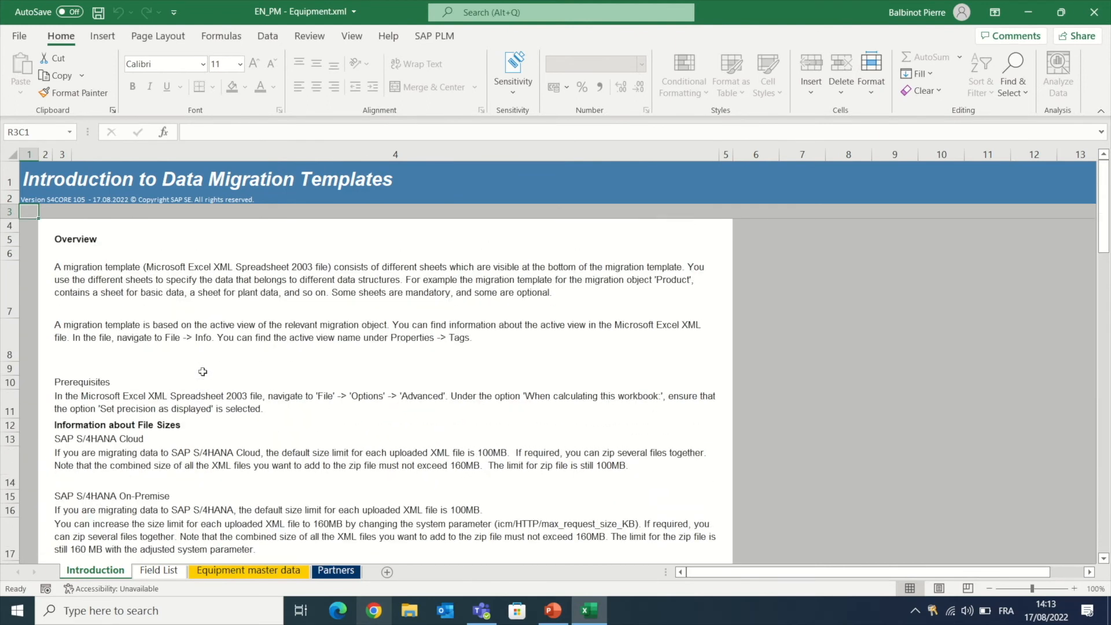
# - Examine the Field List sheet's column headings, from Sheet Name and Group Name through Importance and Type to Decimal
pyautogui.click(168, 573)
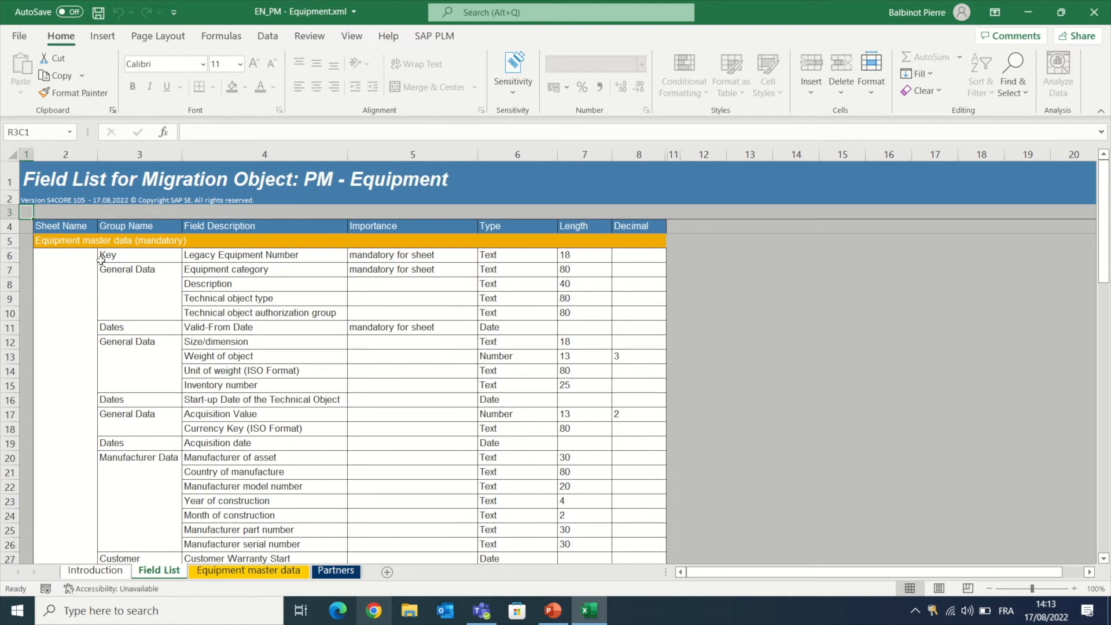
pyautogui.click(56, 225)
pyautogui.click(116, 227)
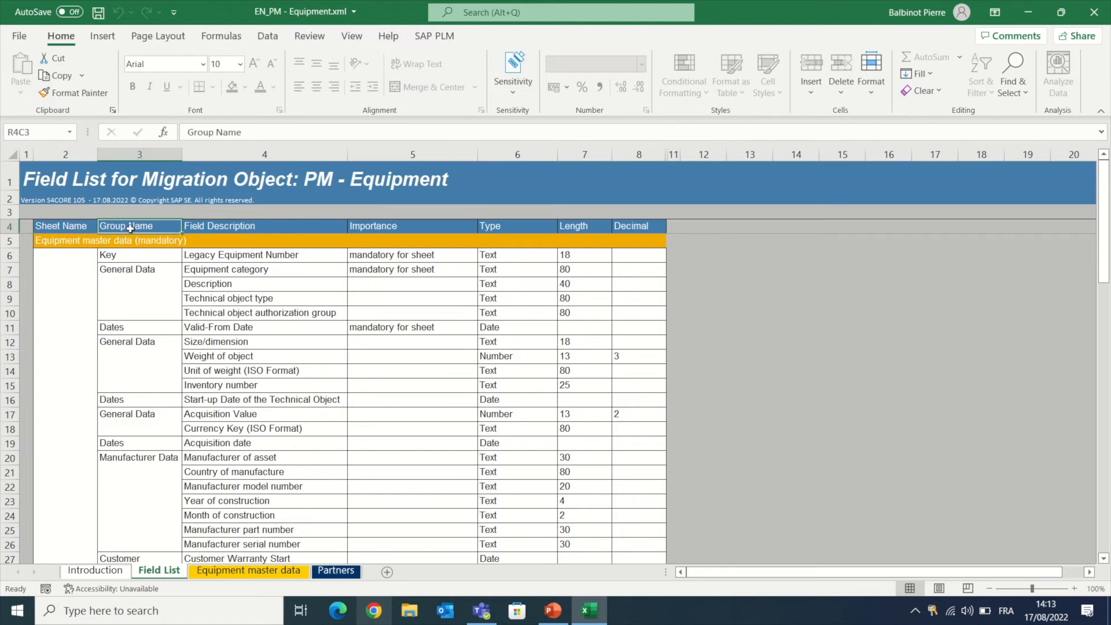
pyautogui.click(233, 226)
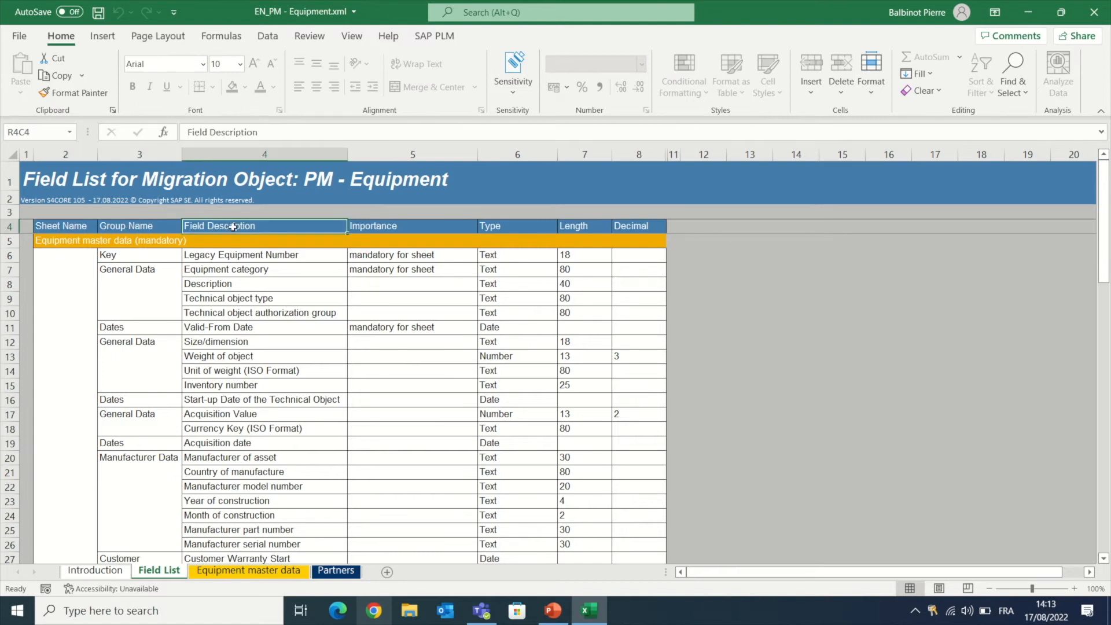
pyautogui.click(417, 227)
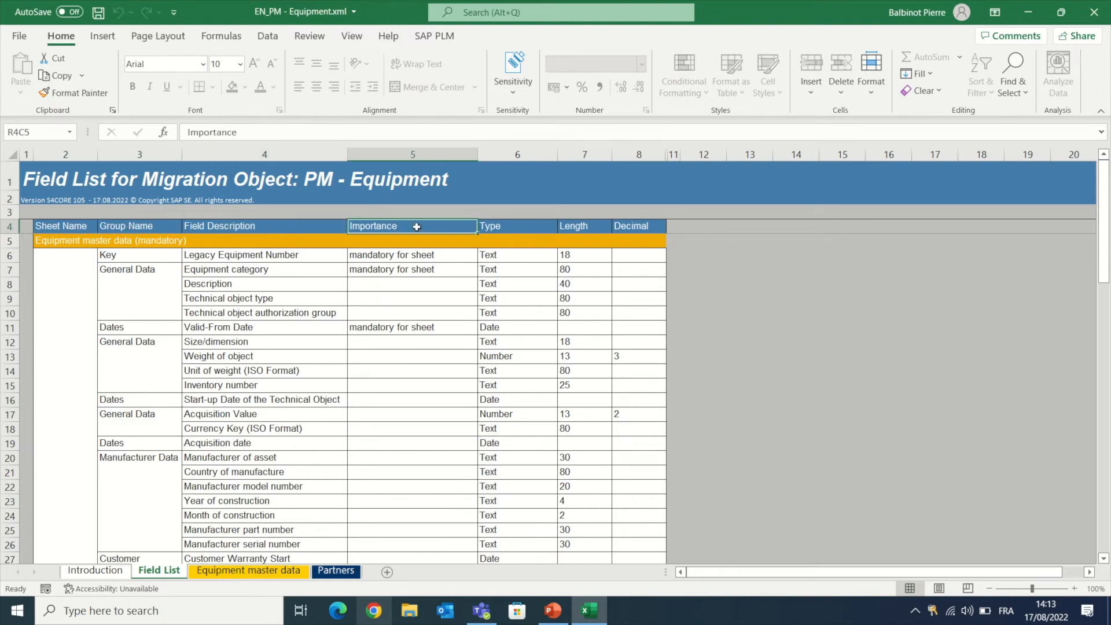
pyautogui.click(518, 229)
pyautogui.click(632, 227)
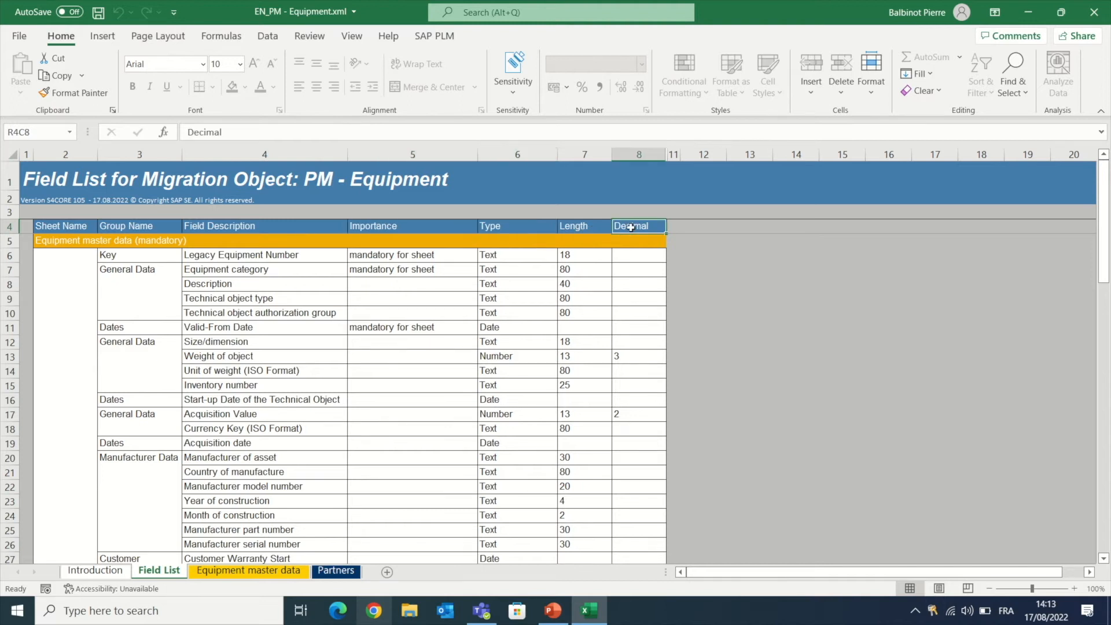
# - Look through the field list from the Equipment master data section down to the Partners section
pyautogui.click(61, 242)
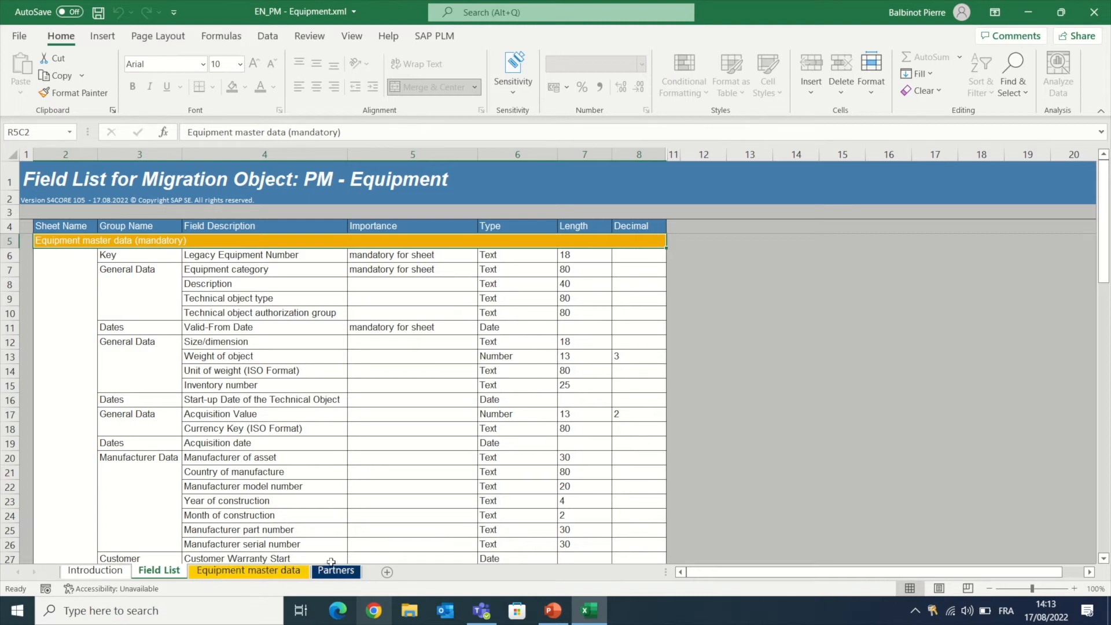
pyautogui.scroll(-15, 233, 421)
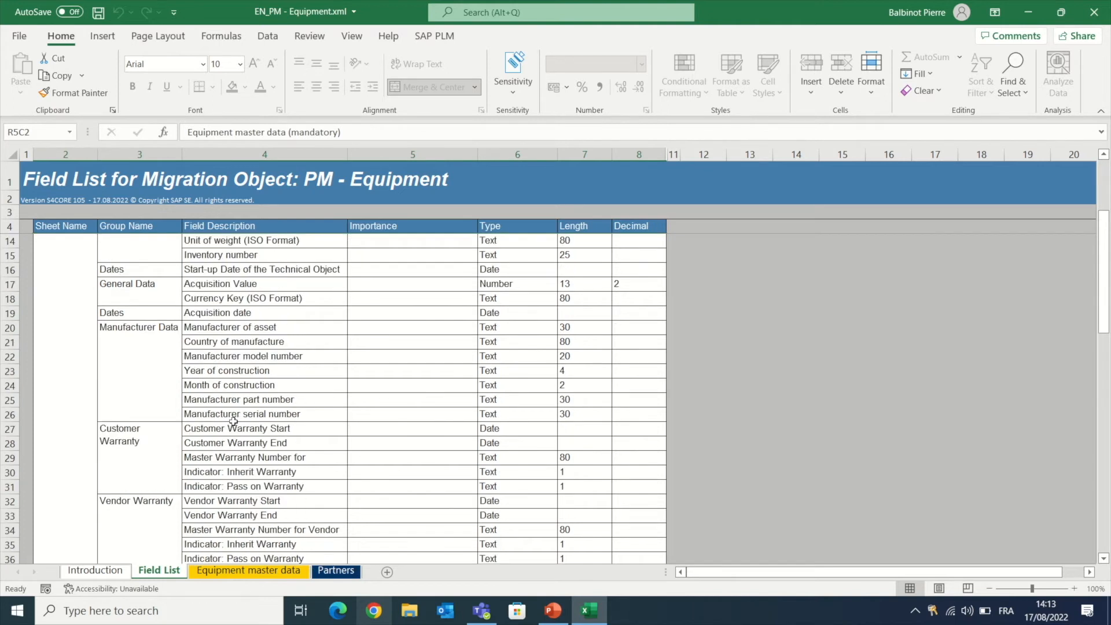
pyautogui.scroll(-4, 234, 422)
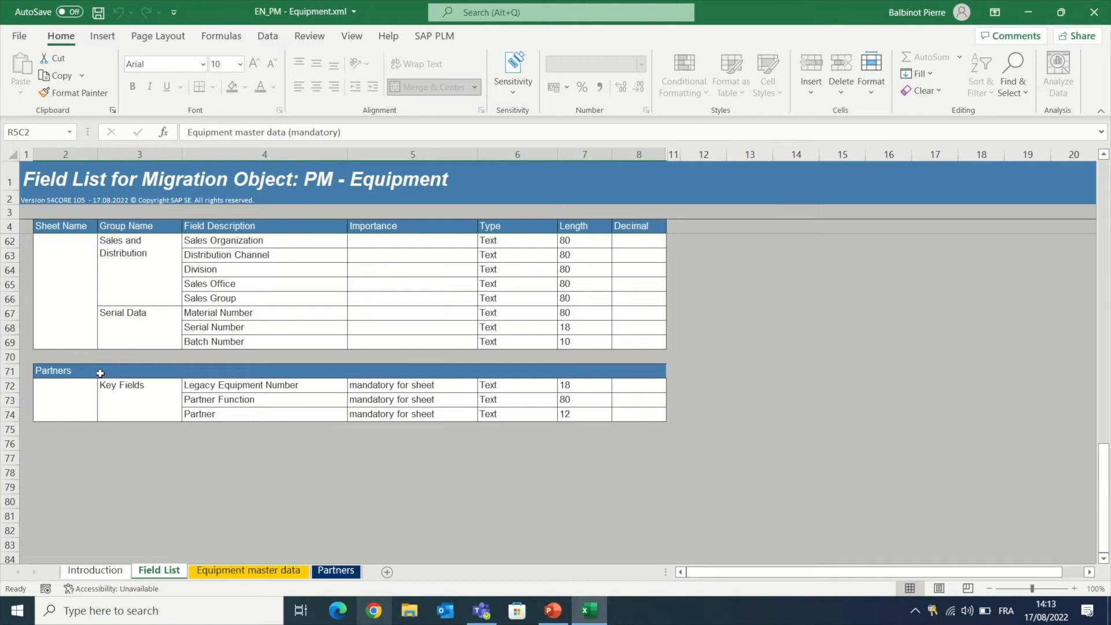
pyautogui.scroll(-4, 99, 373)
pyautogui.scroll(3, 99, 372)
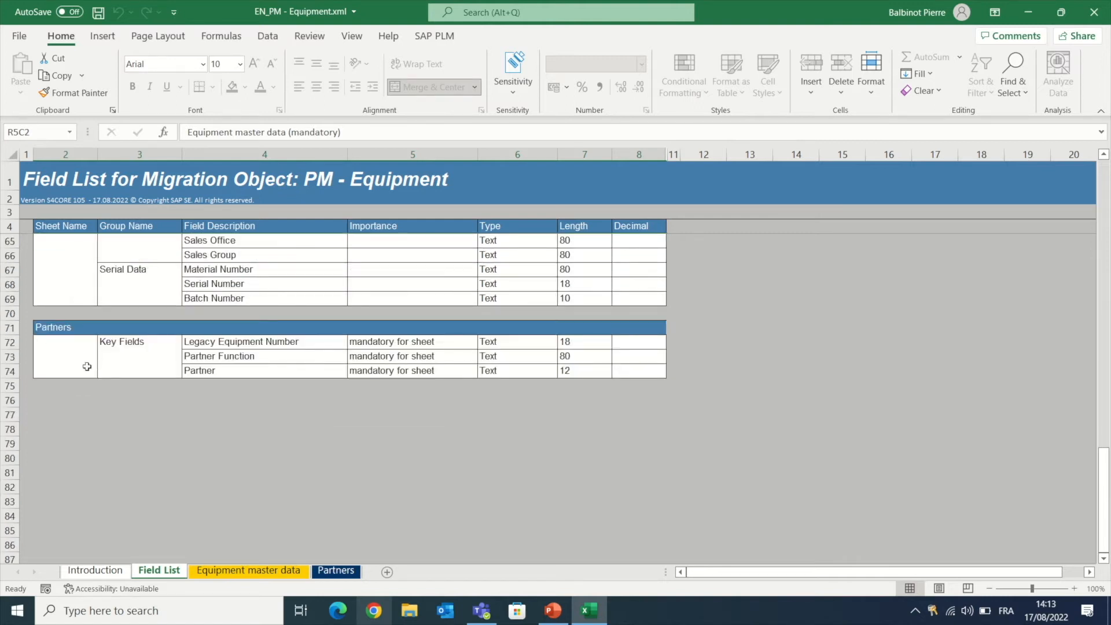
pyautogui.scroll(20, 87, 367)
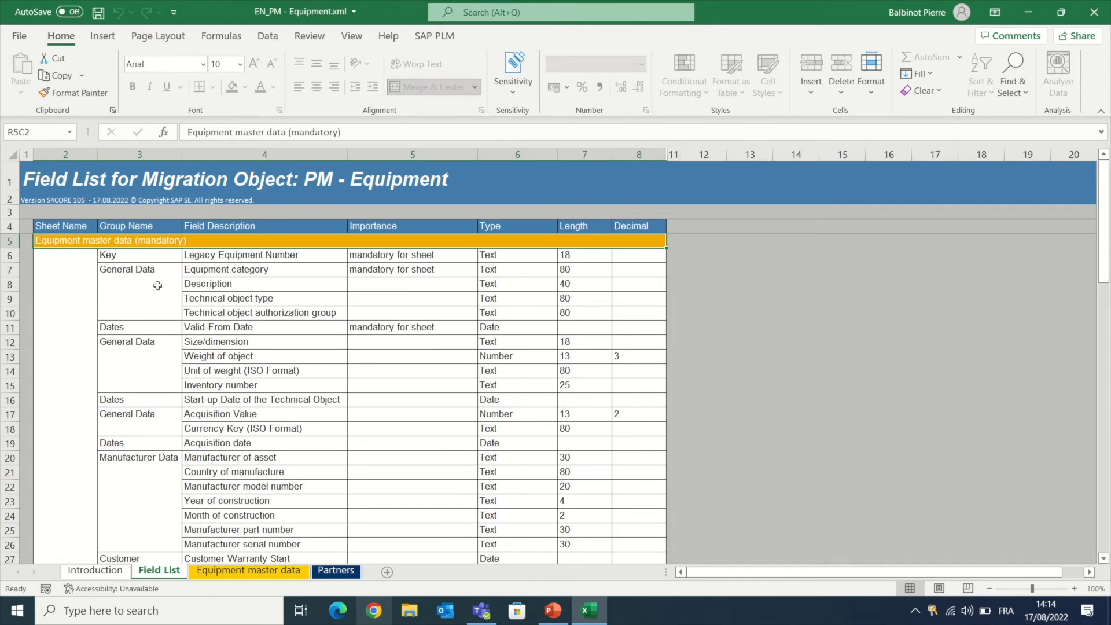
# - Examine the Equipment master data fields in the field list and which ones are mandatory, including Legacy Equipment Number, Equipment category and Valid-From Date
pyautogui.click(268, 254)
pyautogui.click(272, 268)
pyautogui.press('Down')
pyautogui.press('Down')
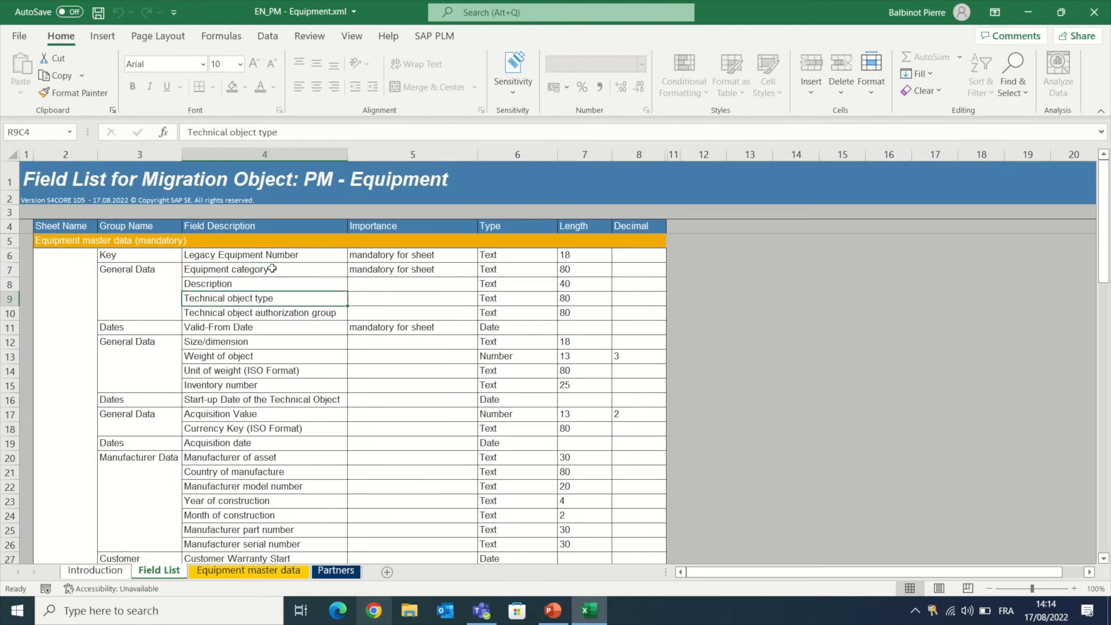
pyautogui.press('Down')
pyautogui.press('Down')
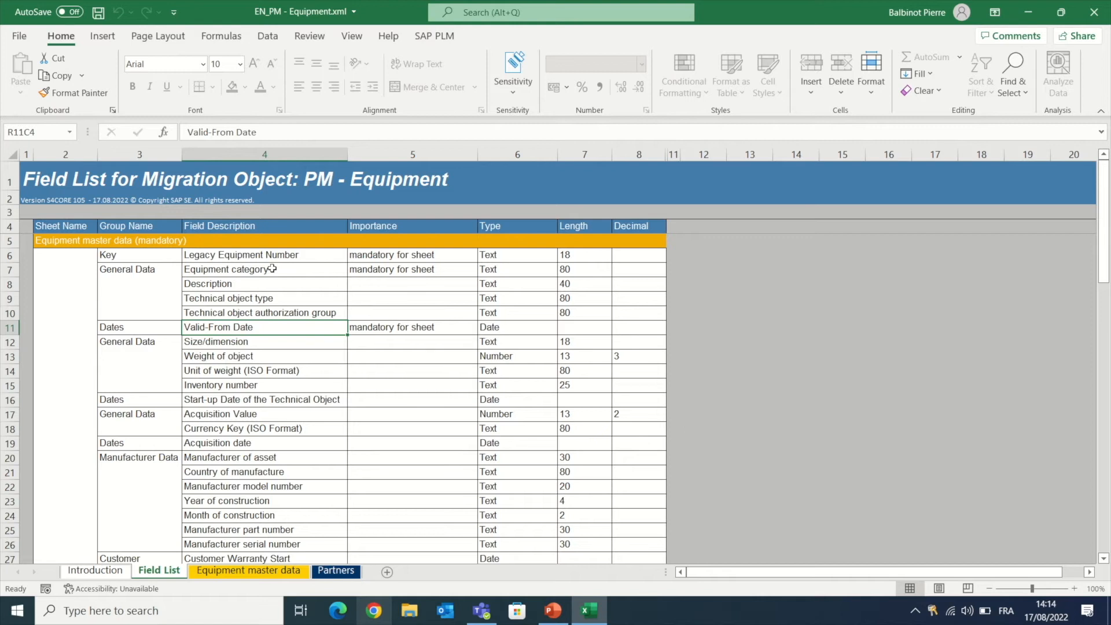
pyautogui.click(443, 254)
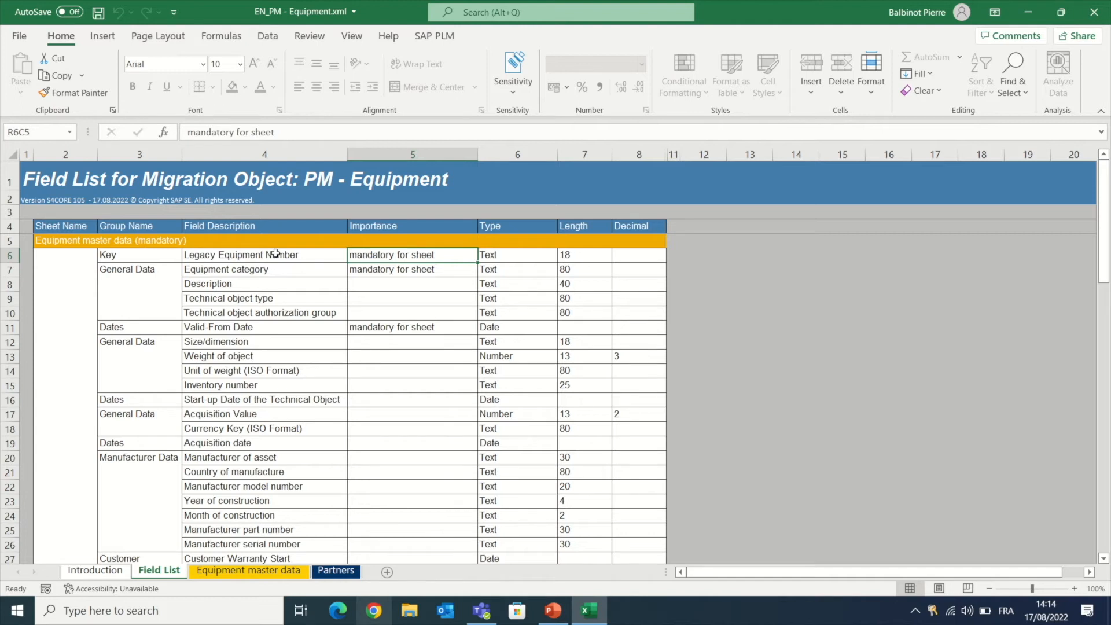
pyautogui.click(289, 273)
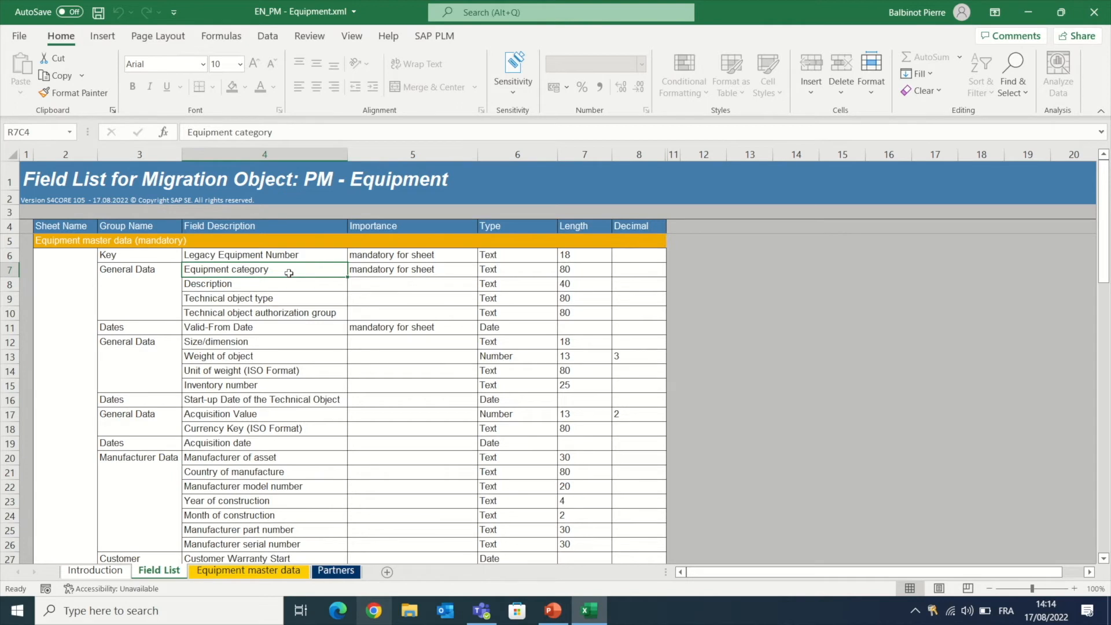
pyautogui.click(303, 329)
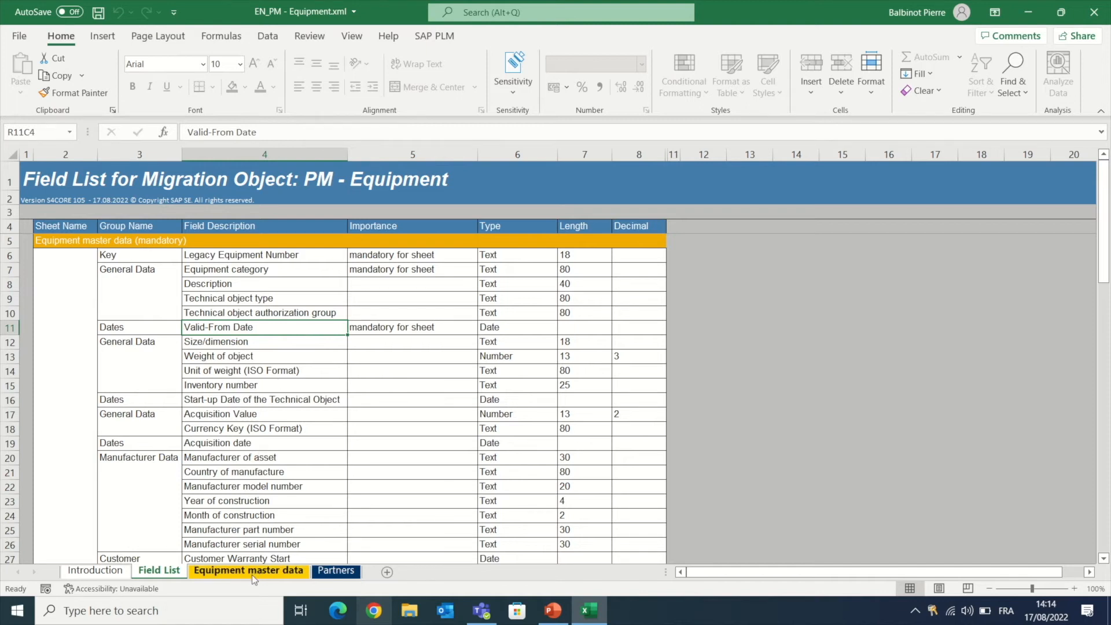
pyautogui.scroll(-15, 283, 450)
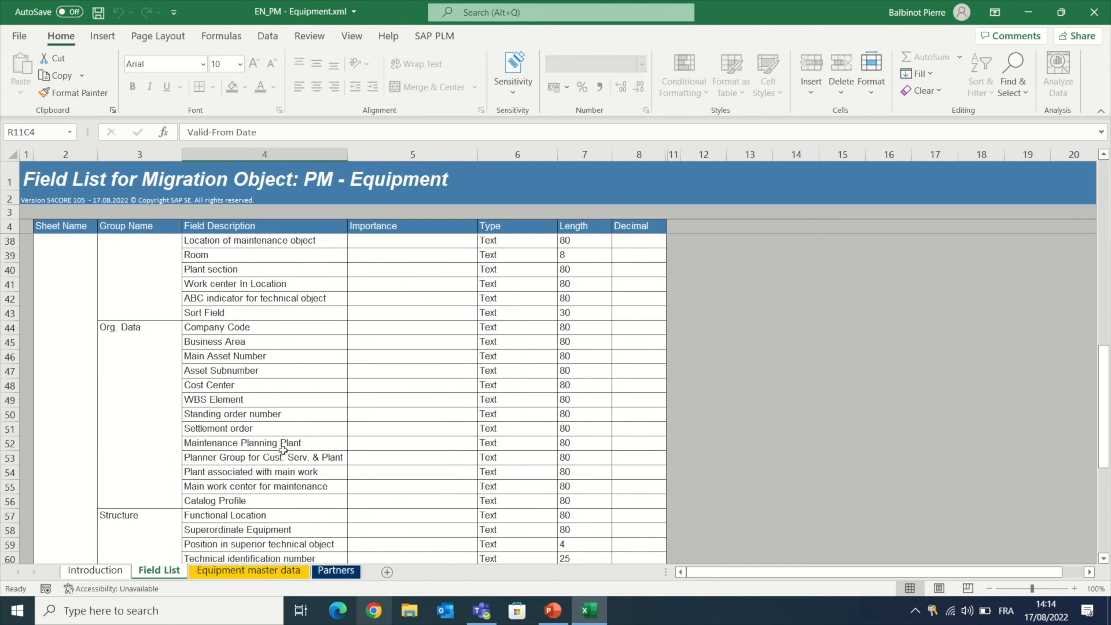
# - Compare the Equipment master data sheet's column headings, from Legacy Equipment Number to Valid-From Date, with the entries on the Field List sheet
pyautogui.click(248, 571)
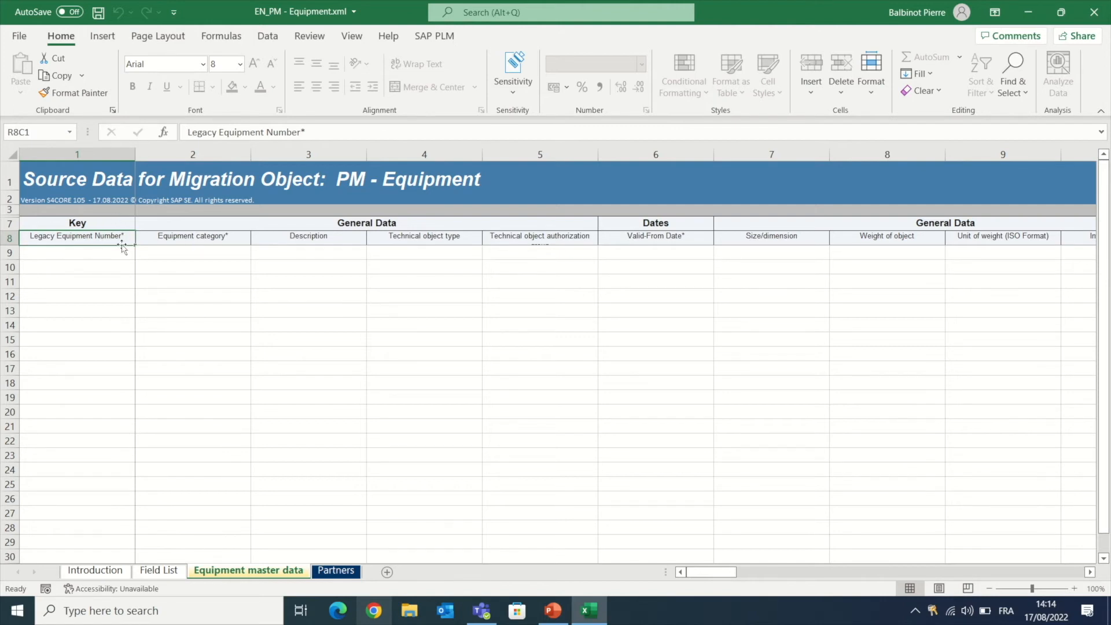
pyautogui.click(210, 238)
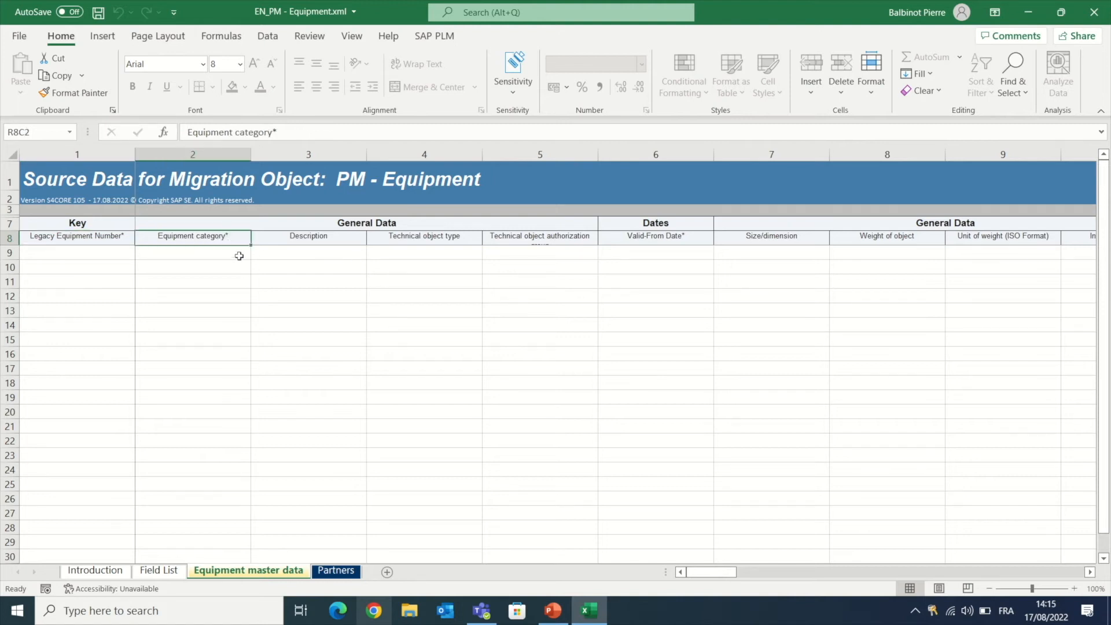
pyautogui.click(337, 241)
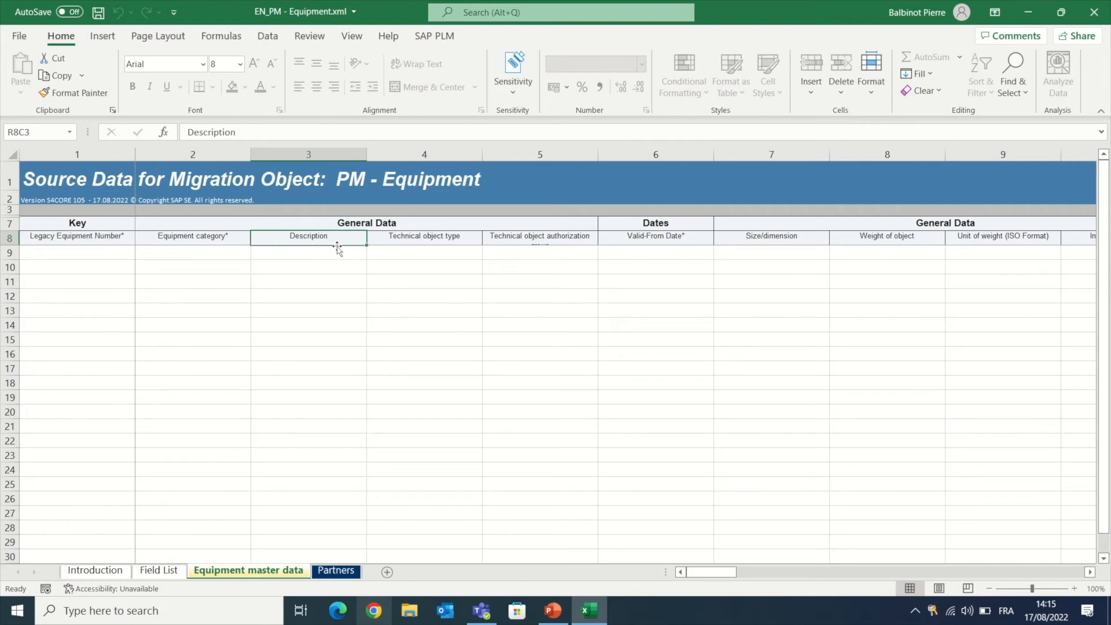
pyautogui.click(647, 240)
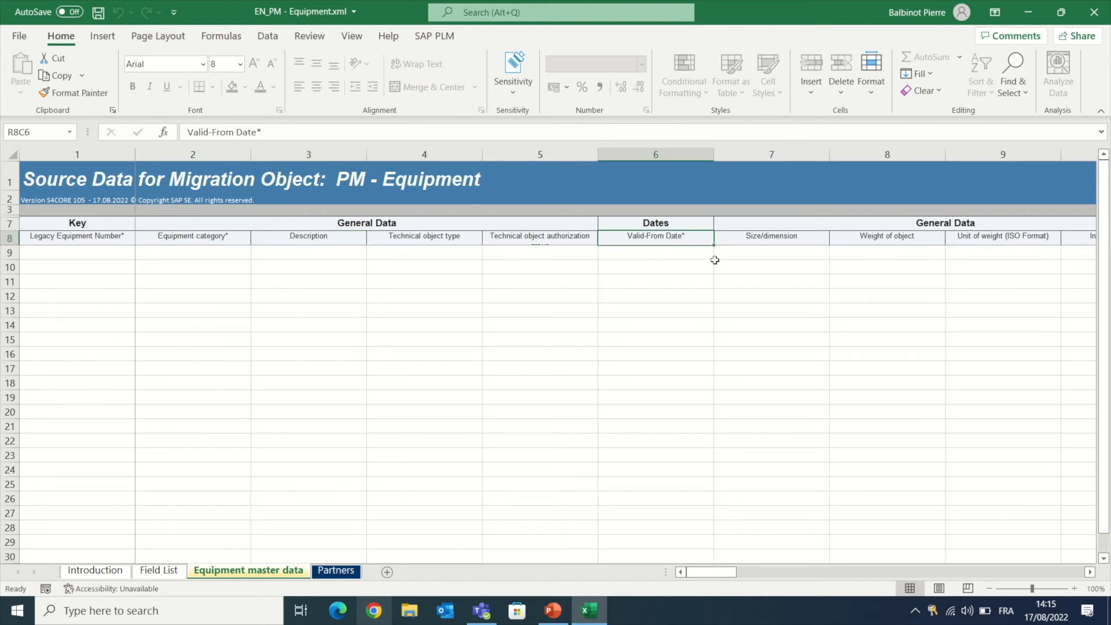
pyautogui.moveTo(708, 578)
pyautogui.mouseDown()
pyautogui.moveTo(865, 575)
pyautogui.moveTo(710, 576)
pyautogui.mouseUp()
pyautogui.click(167, 571)
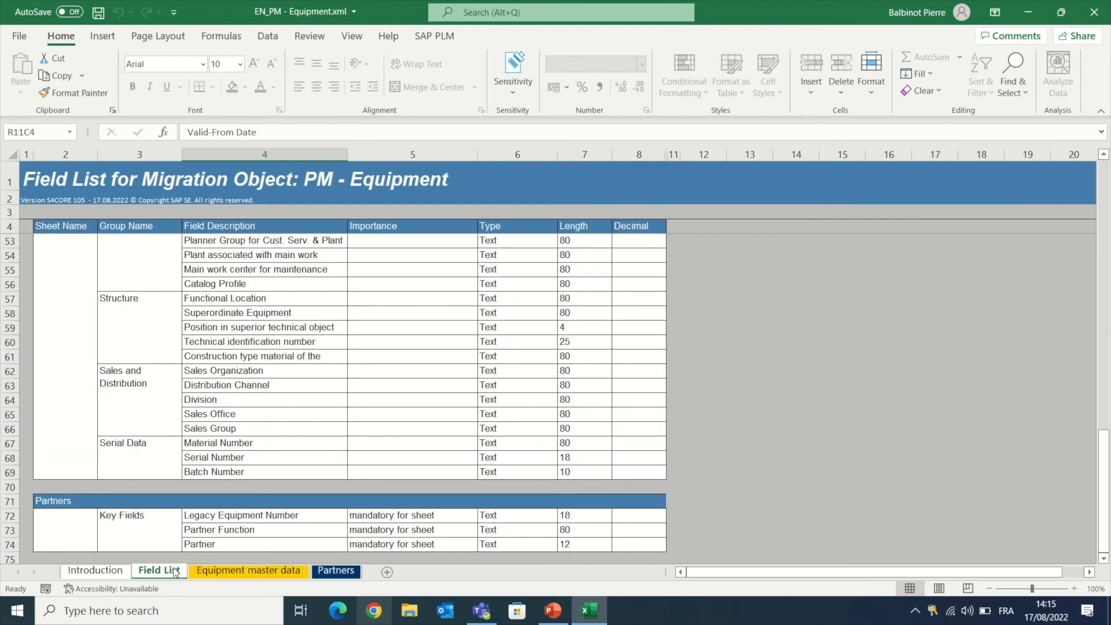
pyautogui.scroll(16, 260, 372)
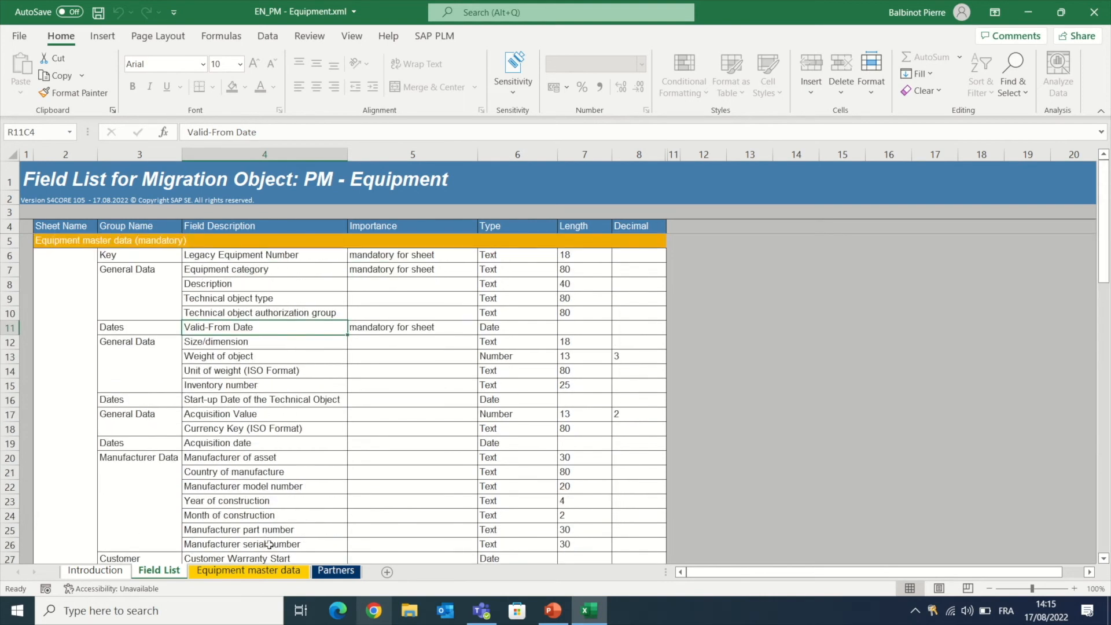
# - On the Equipment master data sheet, fill Legacy Equipment Number in rows 9 to 13 with LEN01 through LEN05
pyautogui.click(248, 571)
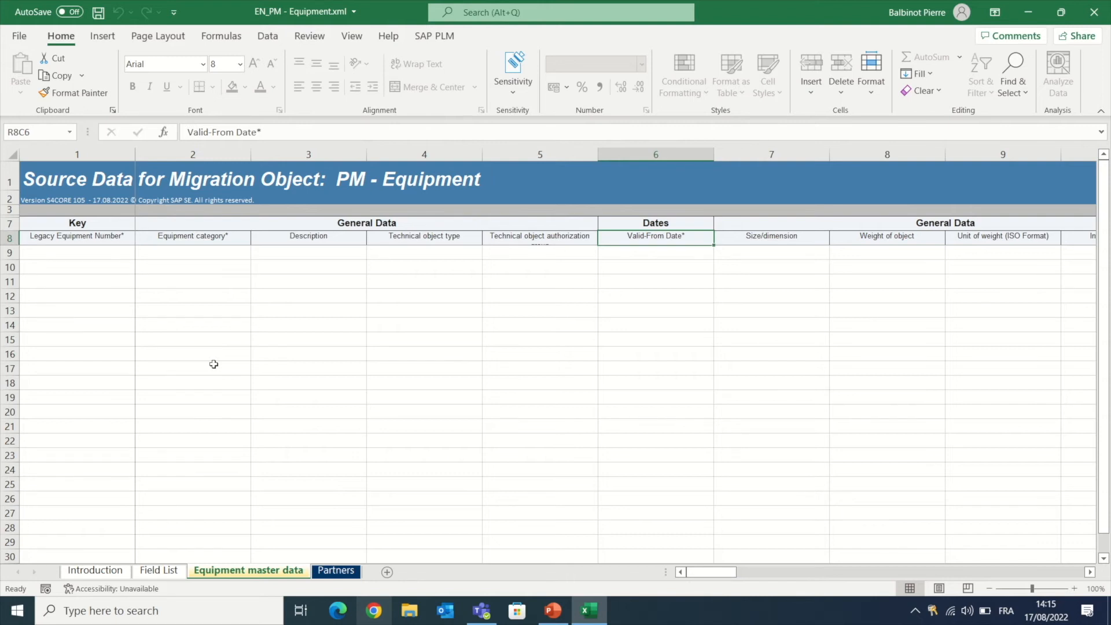
pyautogui.click(77, 251)
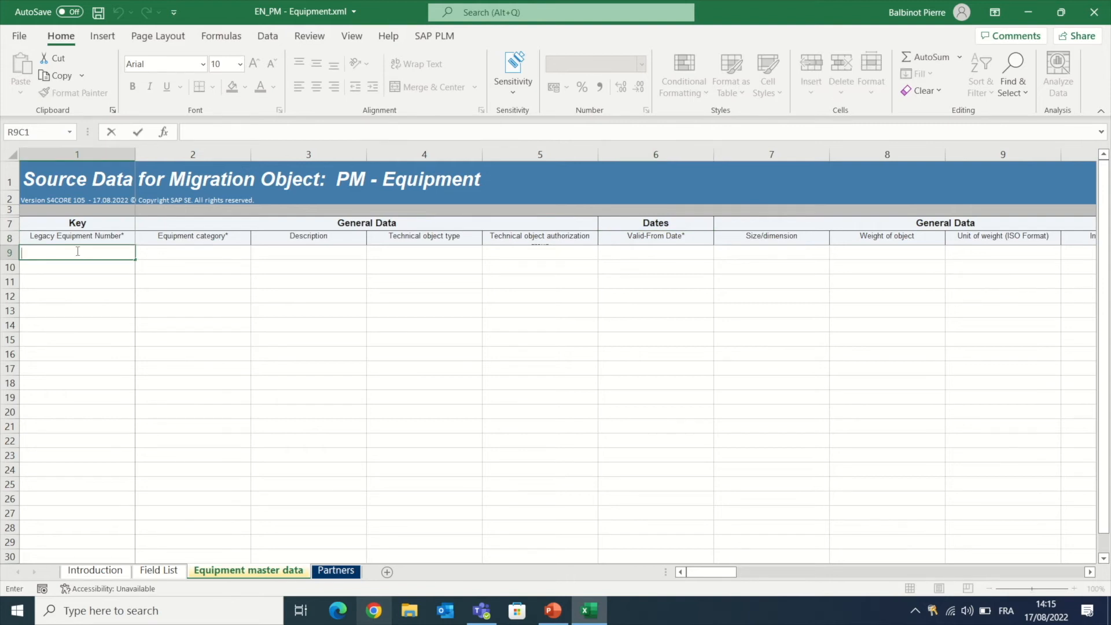
pyautogui.write('LEgacy Equipment Number*  Key fields are mandatory and must always be filled with a unique key. If there is internal numbering, you can provide the key of your source system or any other unique key. The key is technically mandatory for the tool to interna')
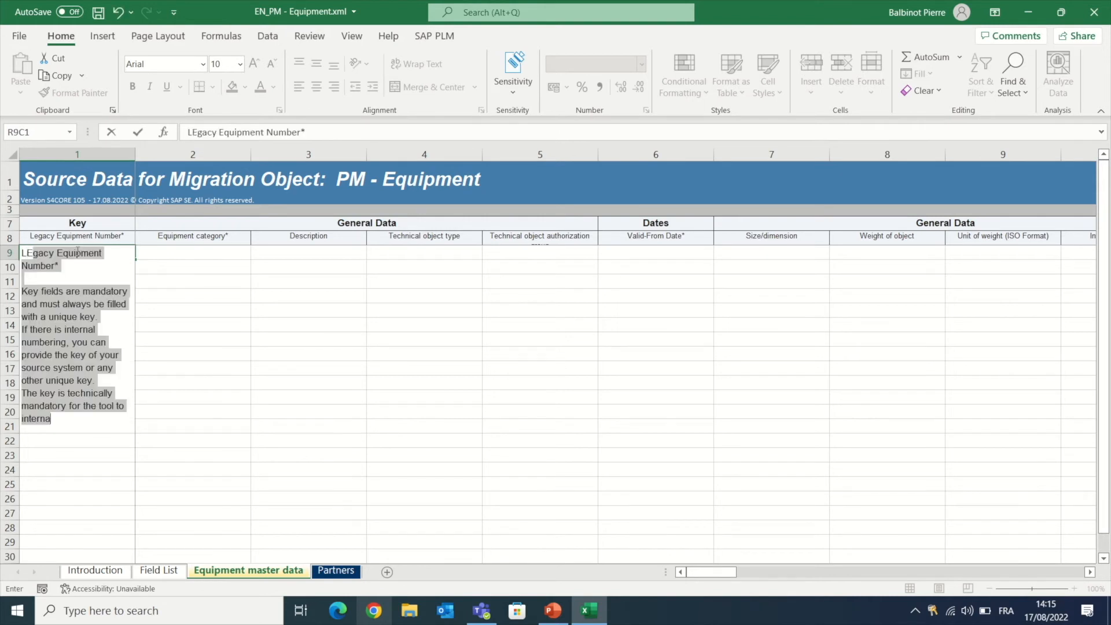
pyautogui.write('N01')
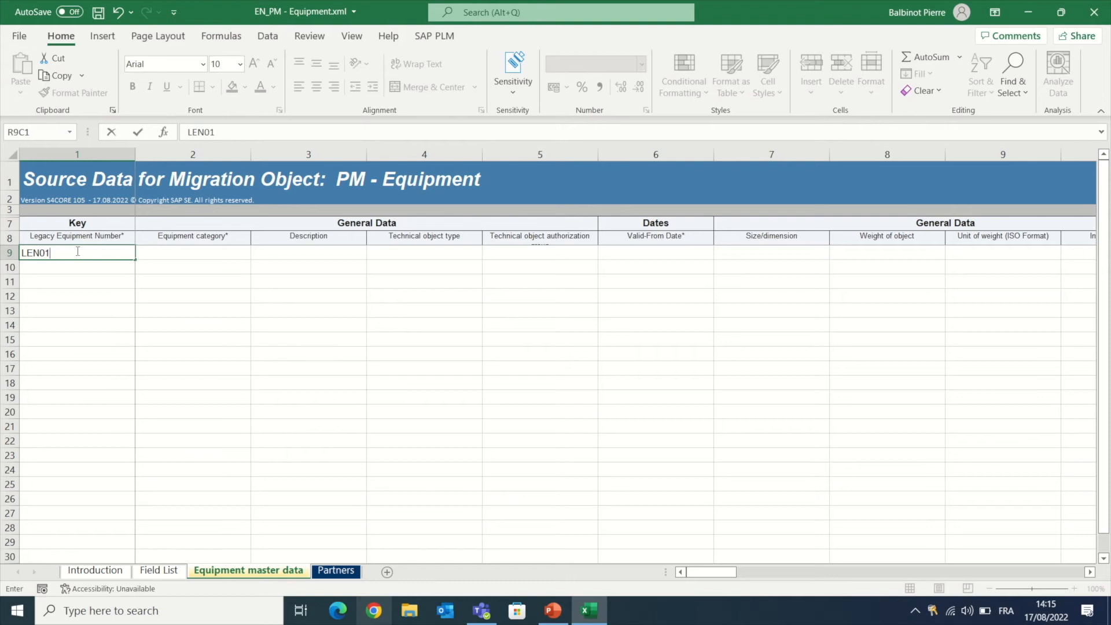
pyautogui.press('Return')
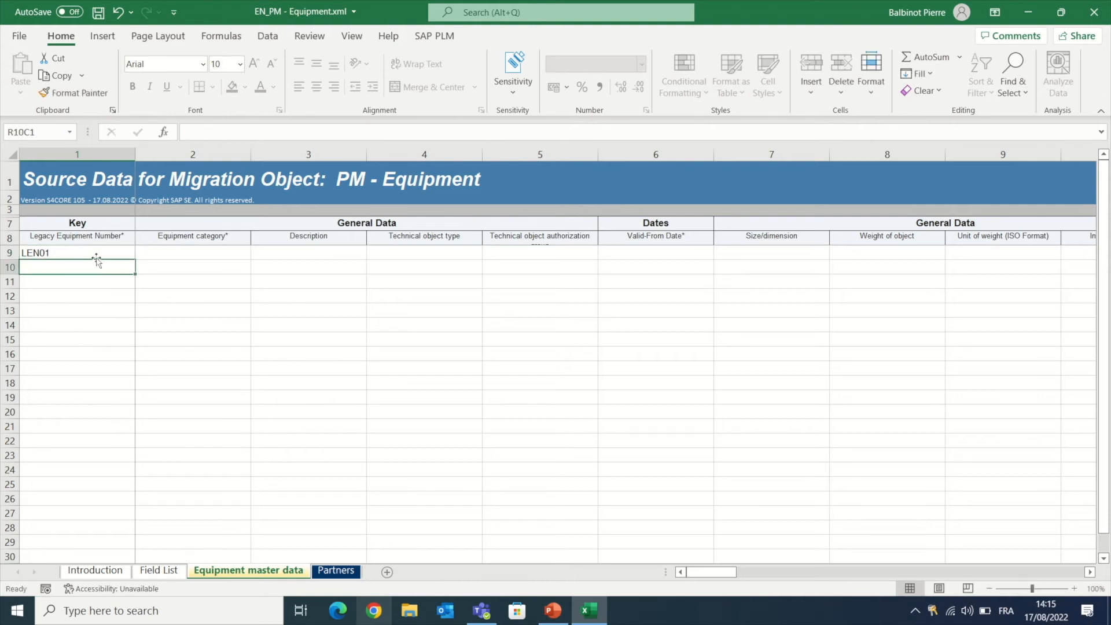
pyautogui.click(121, 255)
pyautogui.moveTo(135, 260); pyautogui.dragTo(125, 312)
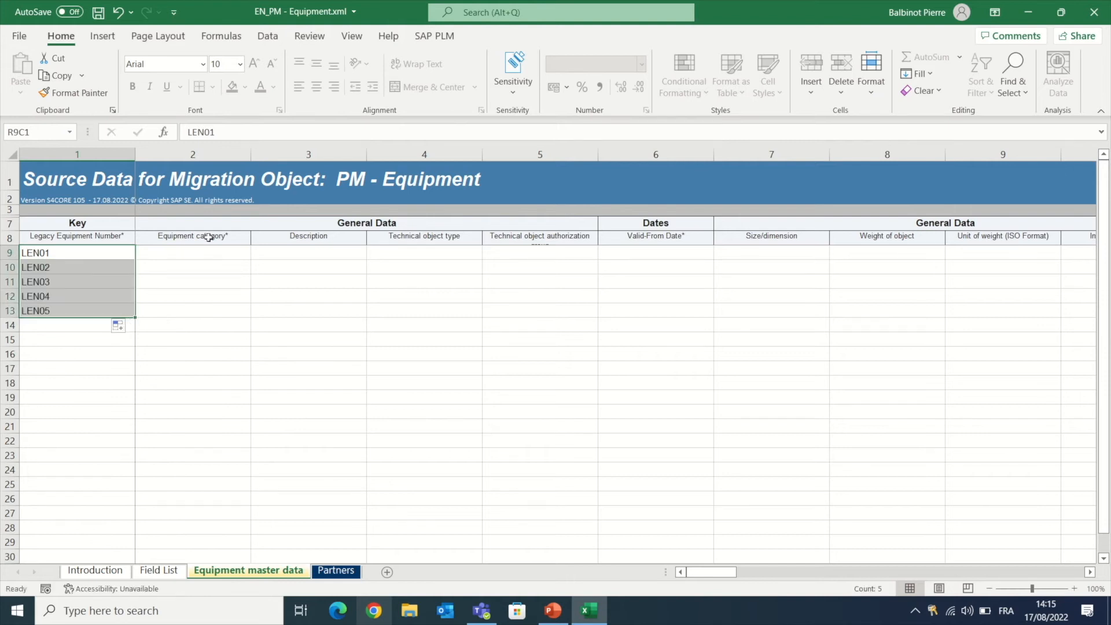
# - Set the Equipment category to M for all five equipment records, LEN01 to LEN05
pyautogui.doubleClick(210, 256)
pyautogui.write('M')
pyautogui.press('Return')
pyautogui.write('M')
pyautogui.press('Return')
pyautogui.write('m')
pyautogui.press('Return')
pyautogui.click(190, 281)
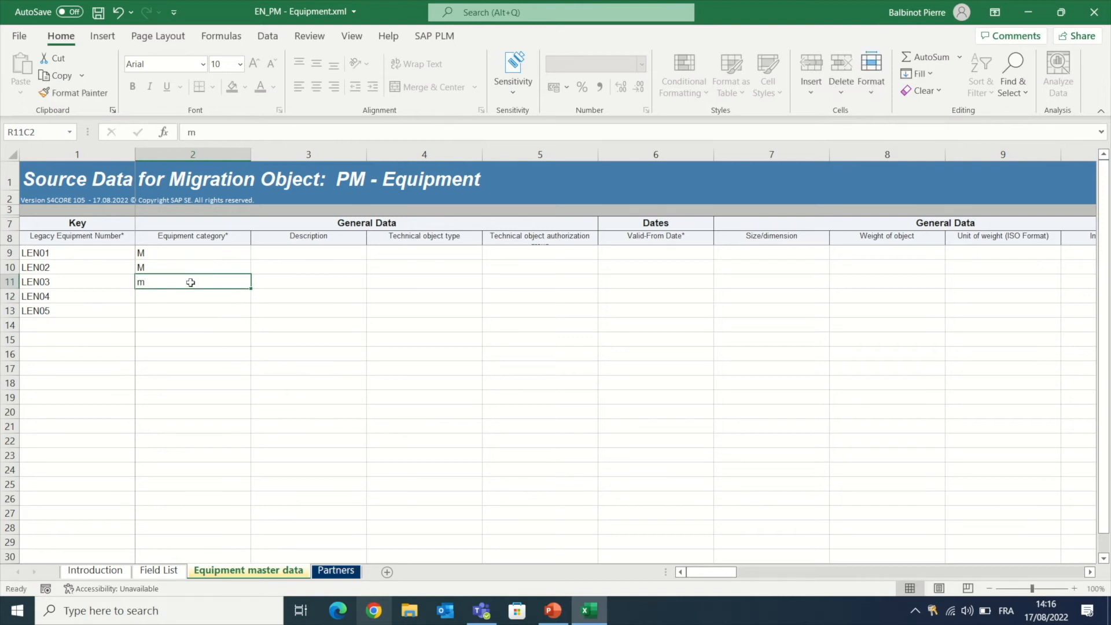
pyautogui.write('M')
pyautogui.press('Return')
pyautogui.moveTo(228, 253); pyautogui.dragTo(247, 315)
# - Fill the Description column for the five records with the series Test equi 01 through Test equi 05
pyautogui.click(274, 257)
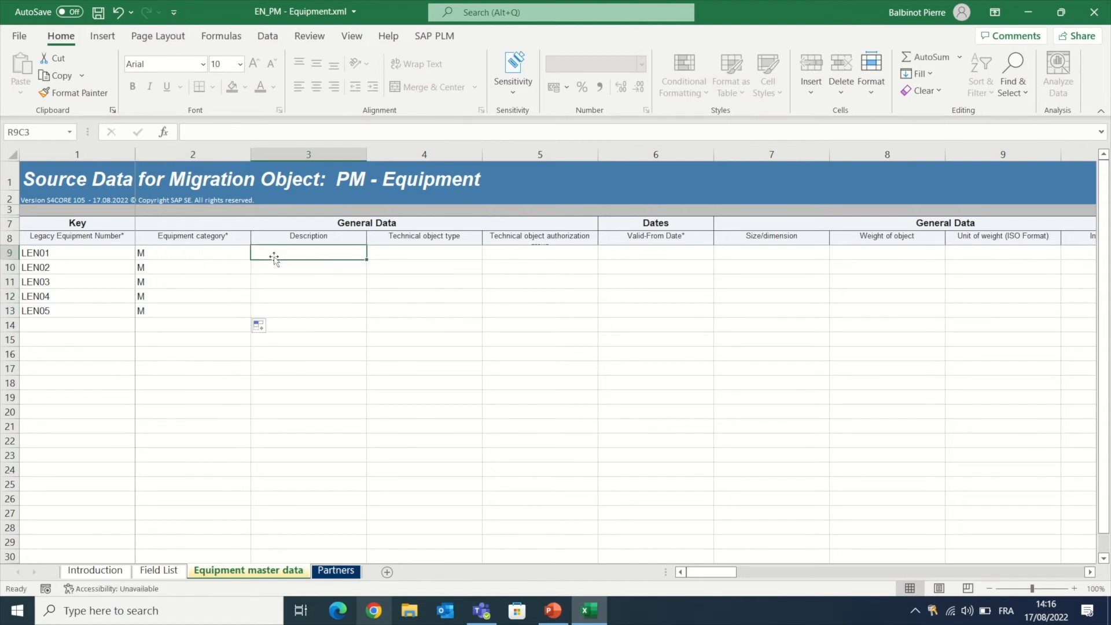
pyautogui.write('Test equi 01')
pyautogui.press('Return')
pyautogui.click(341, 255)
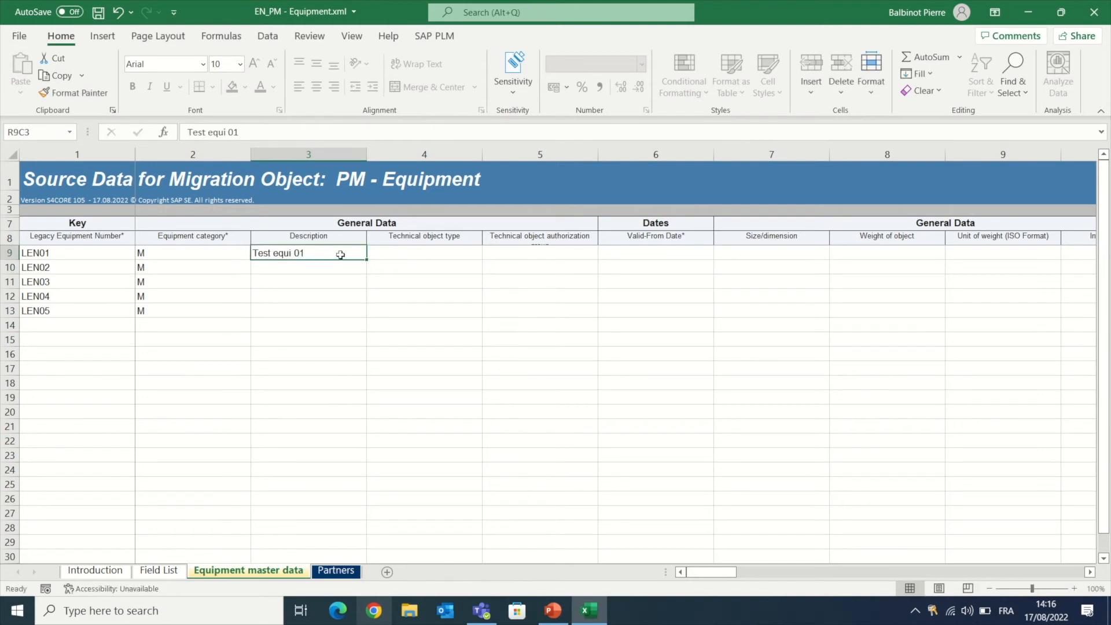
pyautogui.moveTo(366, 259); pyautogui.dragTo(363, 316)
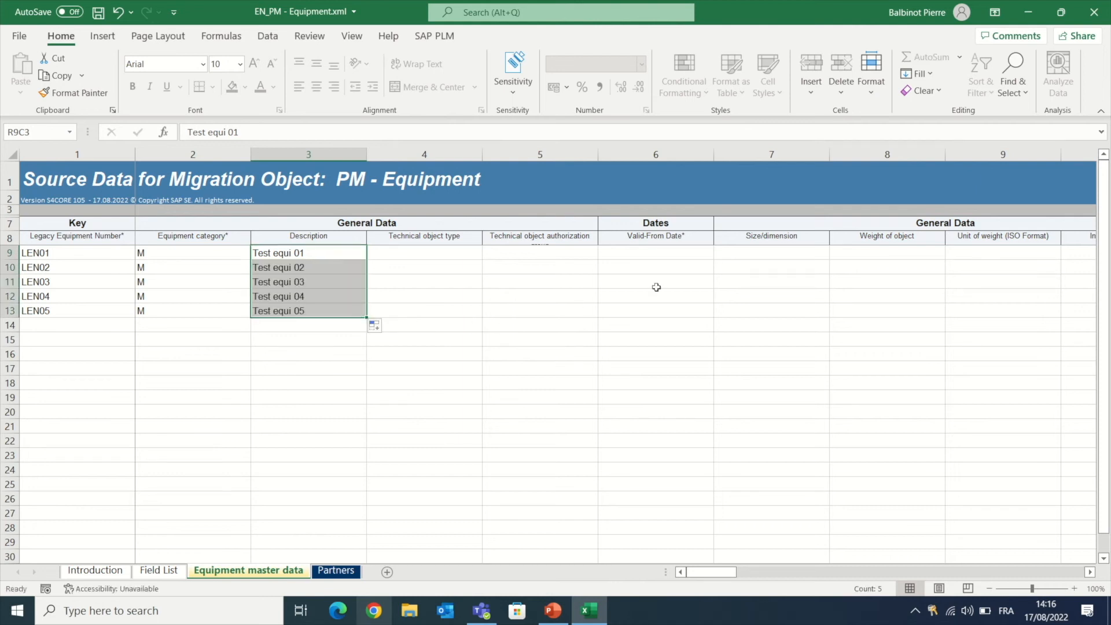
# - Enter 17.08.2022 as the Valid-From Date of LEN01 and copy it to the other four equipment records
pyautogui.click(649, 258)
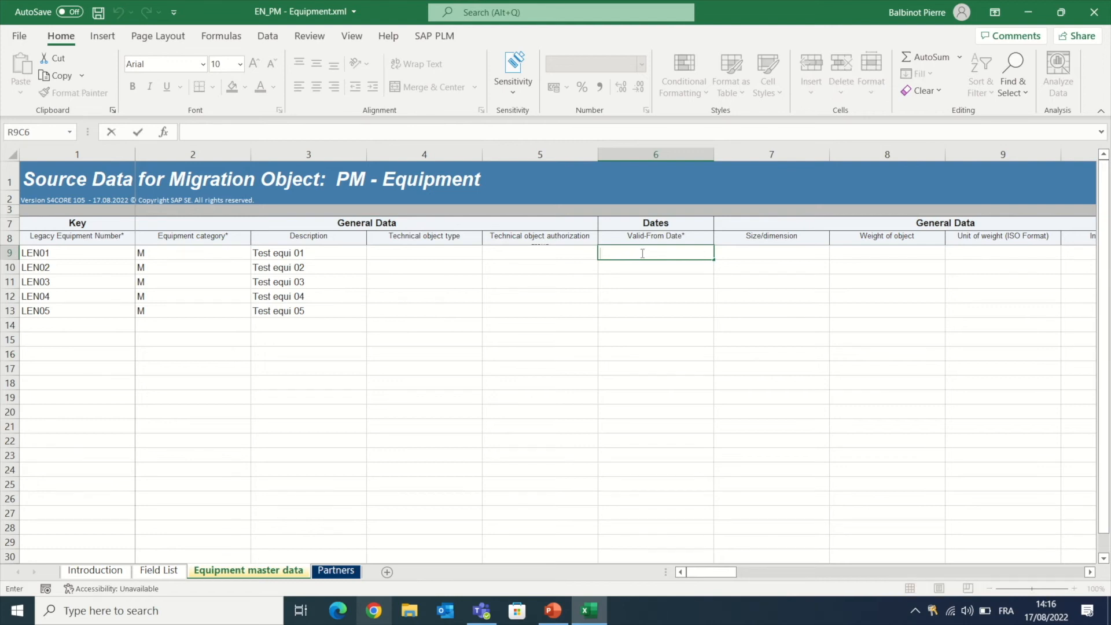
pyautogui.write('17.08.2022')
pyautogui.press('Return')
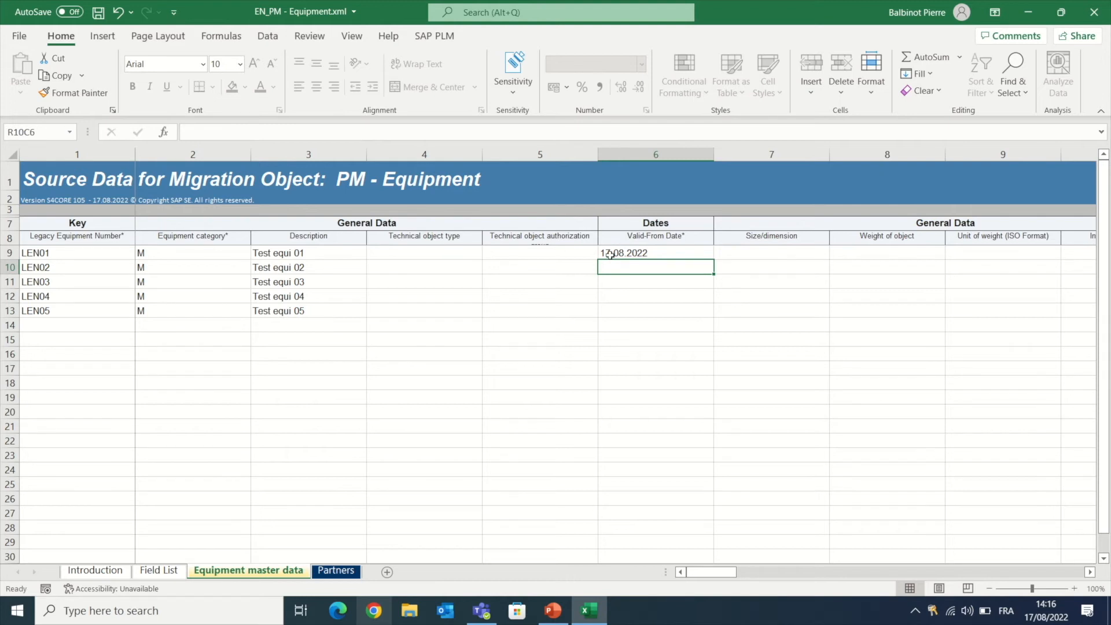
pyautogui.click(647, 253)
pyautogui.hotkey('ctrl', 'c')
pyautogui.press('Down')
pyautogui.hotkey('ctrl', 'v')
pyautogui.press('Down')
pyautogui.hotkey('ctrl', 'v')
pyautogui.press('Down')
pyautogui.hotkey('ctrl', 'v')
pyautogui.press('Down')
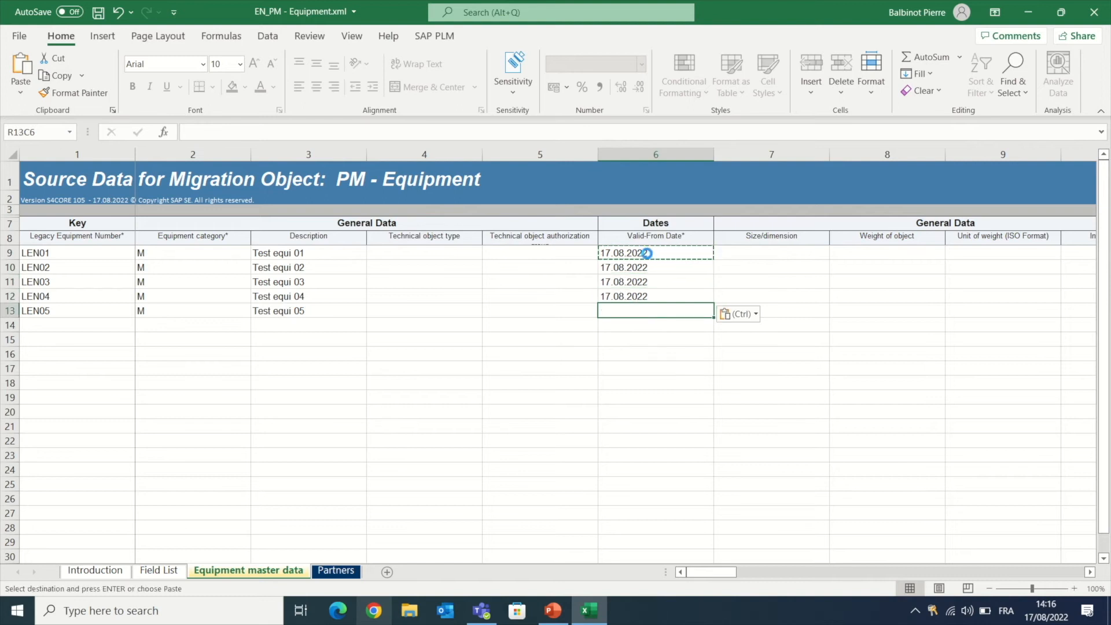
pyautogui.hotkey('ctrl', 'v')
pyautogui.press('Down')
pyautogui.click(761, 249)
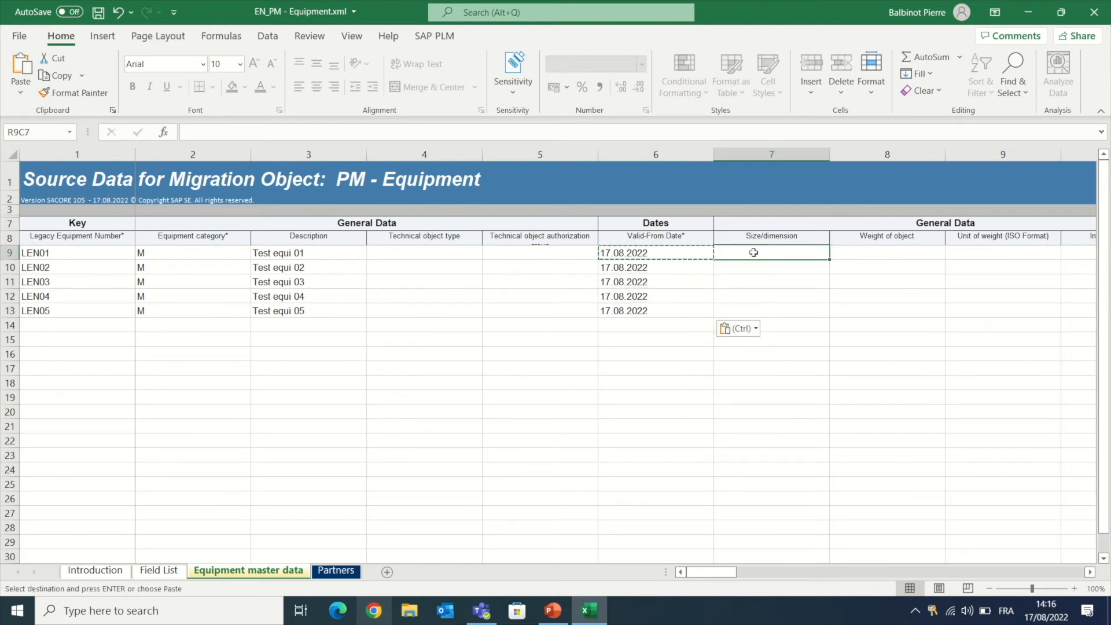
pyautogui.doubleClick(754, 253)
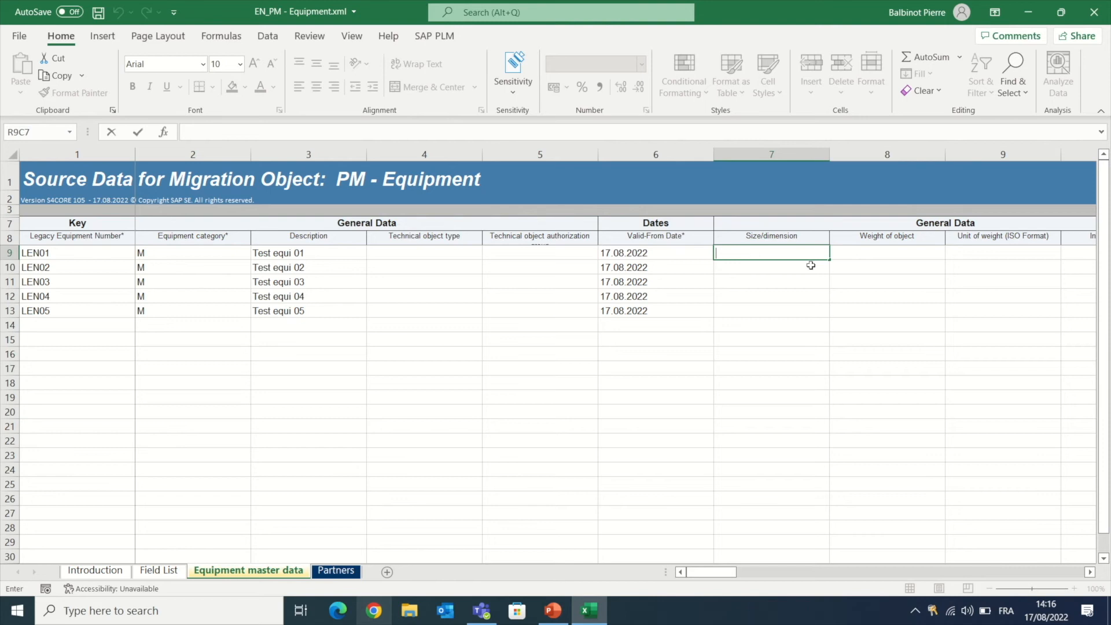
pyautogui.click(884, 252)
pyautogui.moveTo(691, 572)
pyautogui.mouseDown()
pyautogui.moveTo(764, 571)
pyautogui.moveTo(693, 573)
pyautogui.mouseUp()
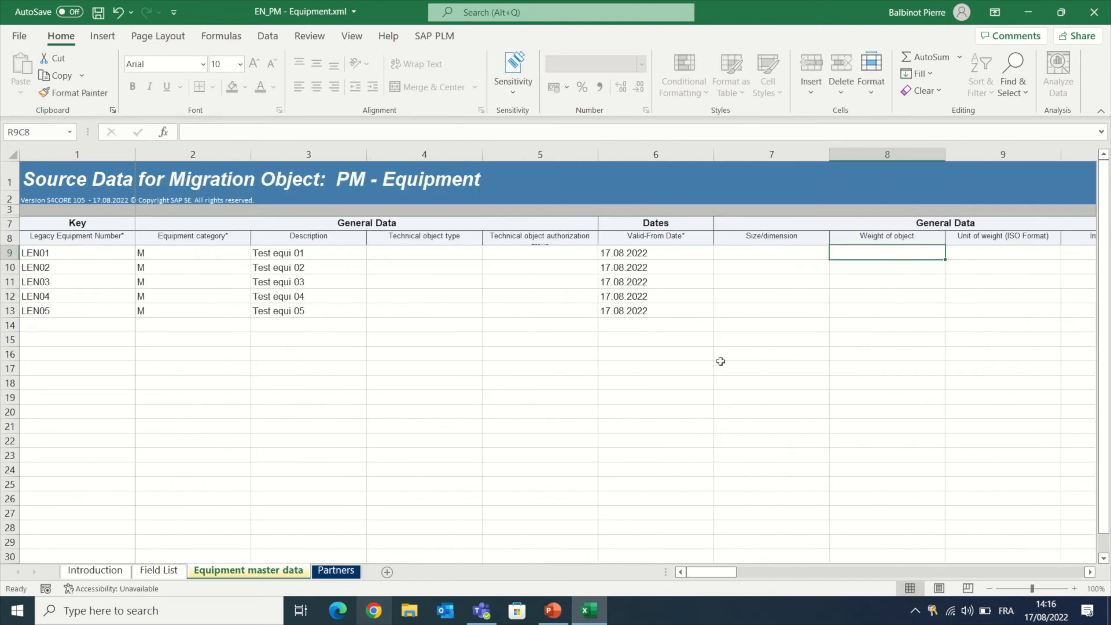
# - Enter the Size/dimension values 4x5, 3x1, 8x8, 9x9x9 and 9x1x3 for LEN01 to LEN05 in that order
pyautogui.doubleClick(759, 252)
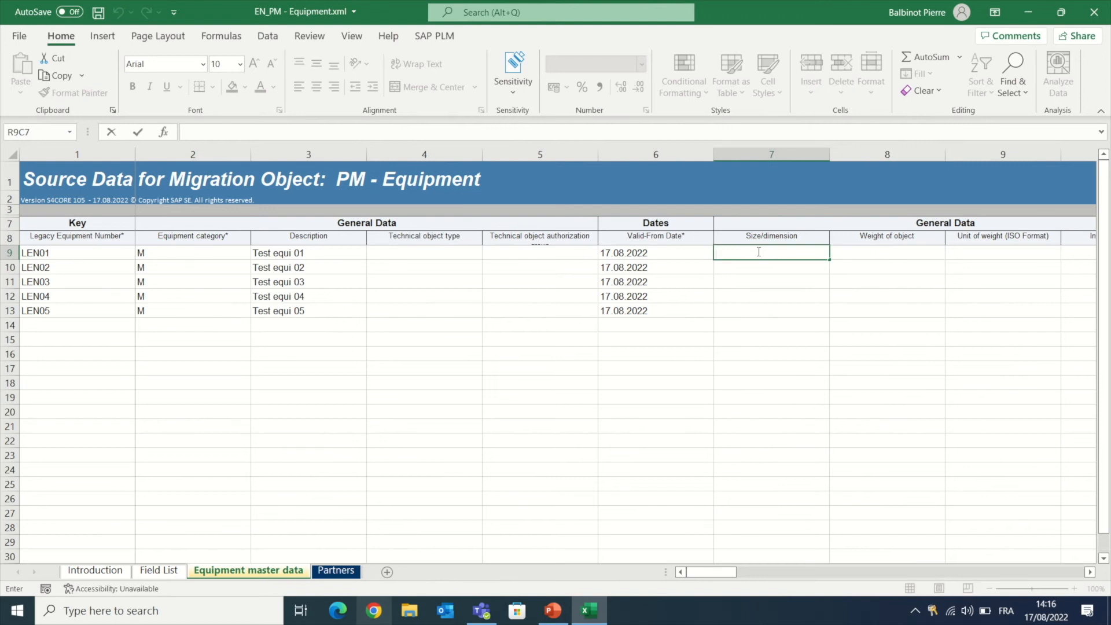
pyautogui.write('4x5')
pyautogui.click(744, 265)
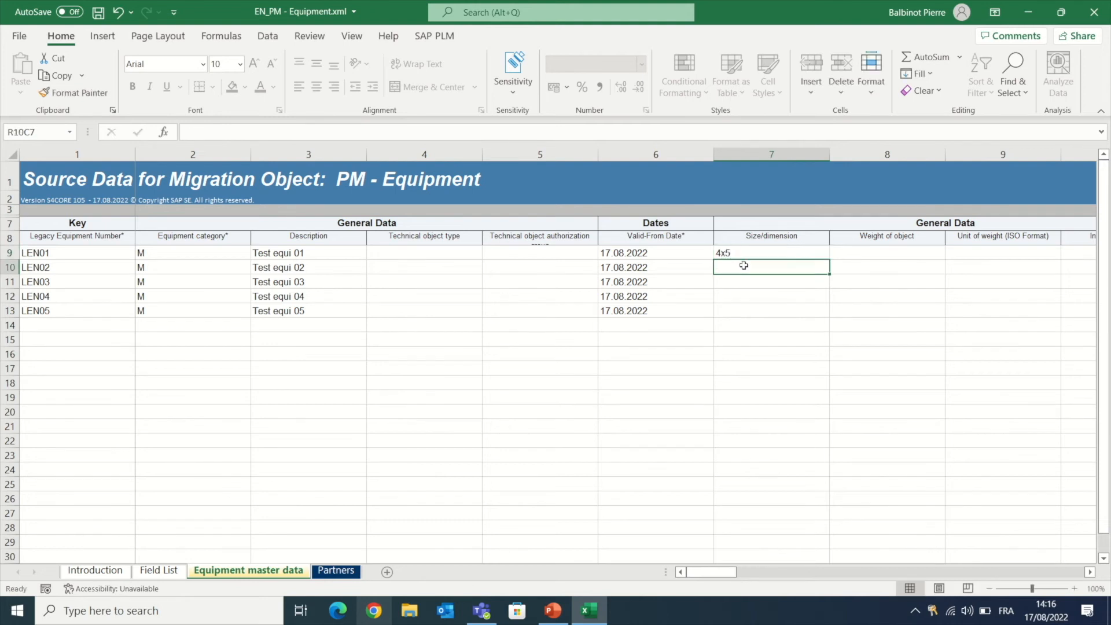
pyautogui.write('3x')
pyautogui.write('1')
pyautogui.press('BackSpace')
pyautogui.write('1')
pyautogui.click(736, 288)
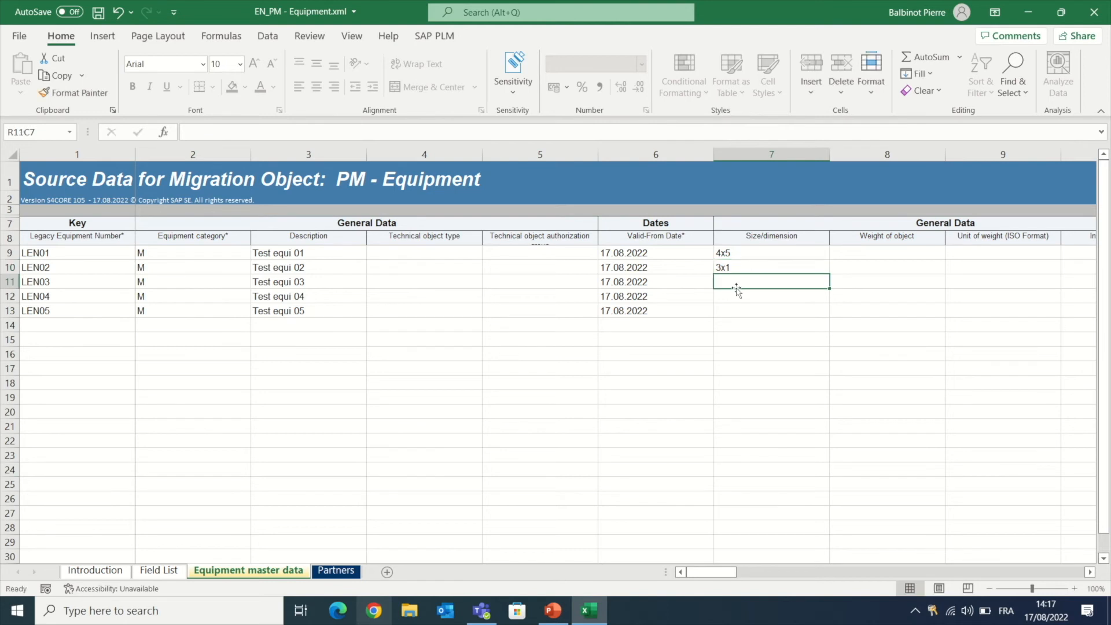
pyautogui.write('8x8')
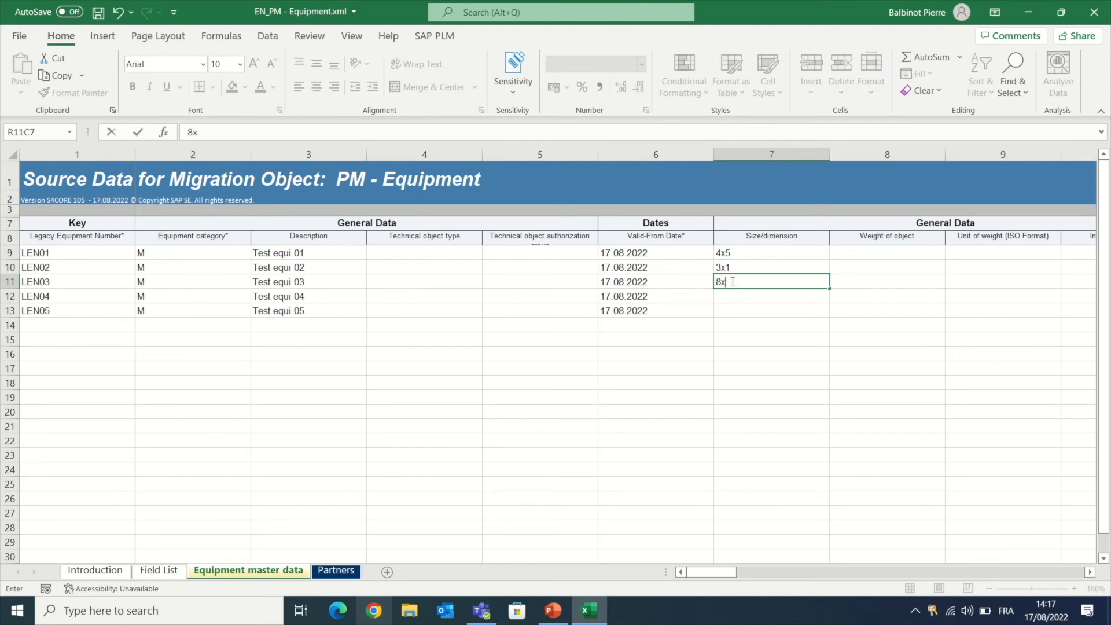
pyautogui.click(725, 299)
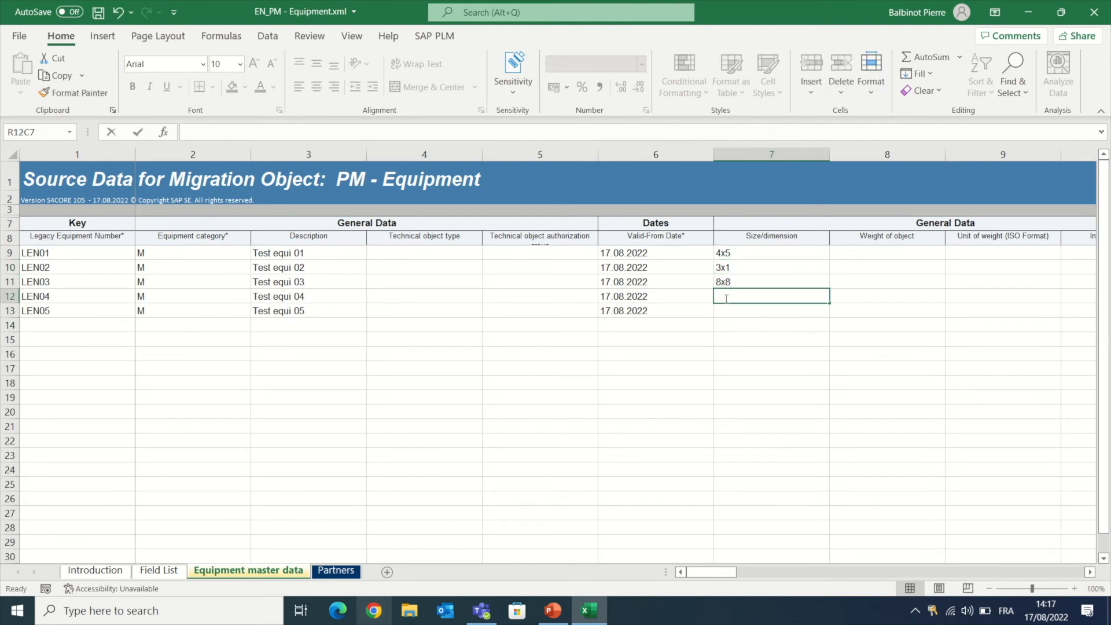
pyautogui.write('9x9x9')
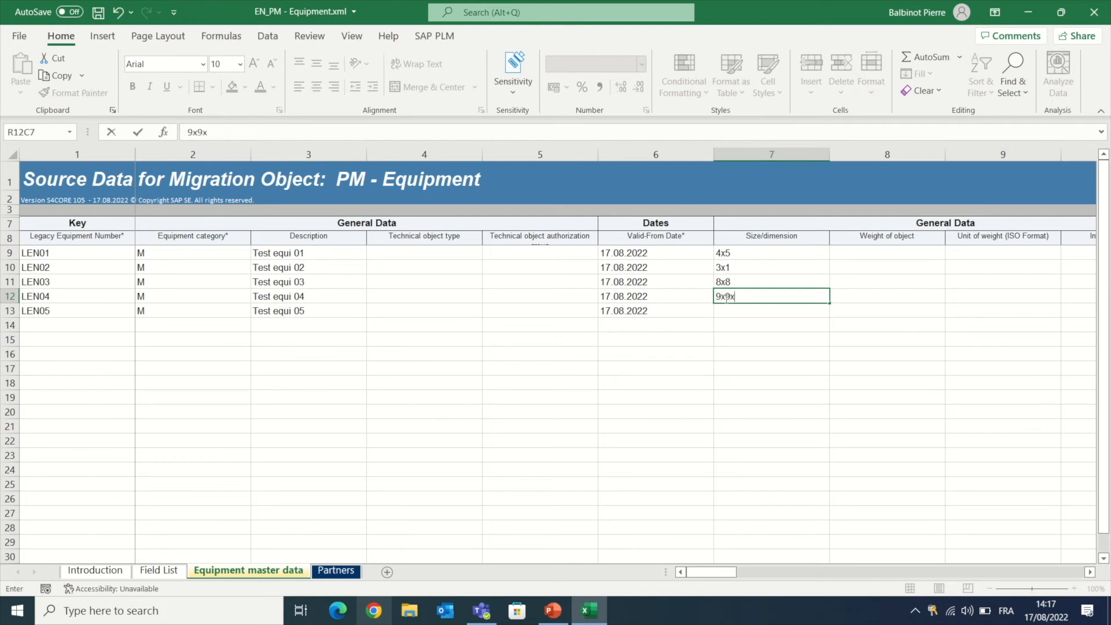
pyautogui.click(732, 312)
pyautogui.write('9x1x')
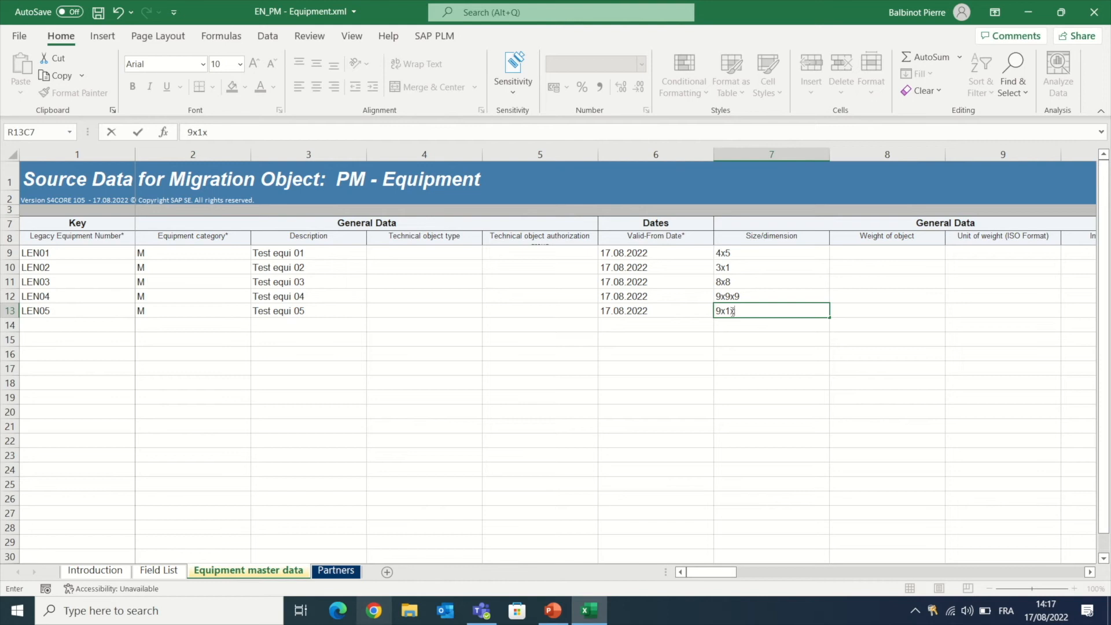
pyautogui.write('3')
pyautogui.press('Return')
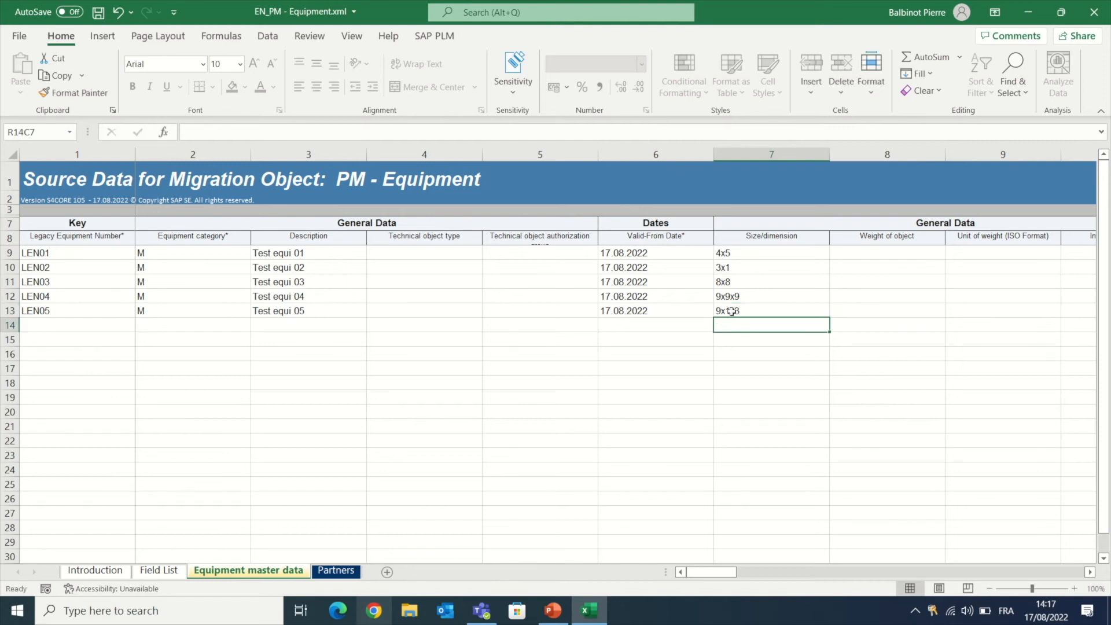
# - Save the filled migration template, keeping the XML Spreadsheet 2003 format
pyautogui.click(594, 352)
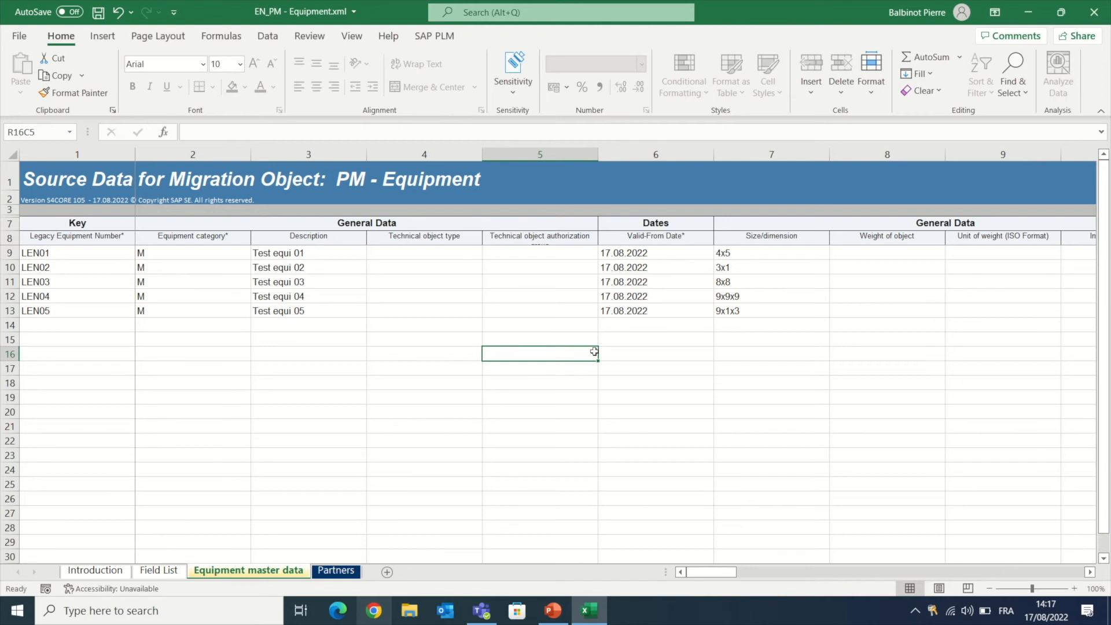
pyautogui.click(99, 19)
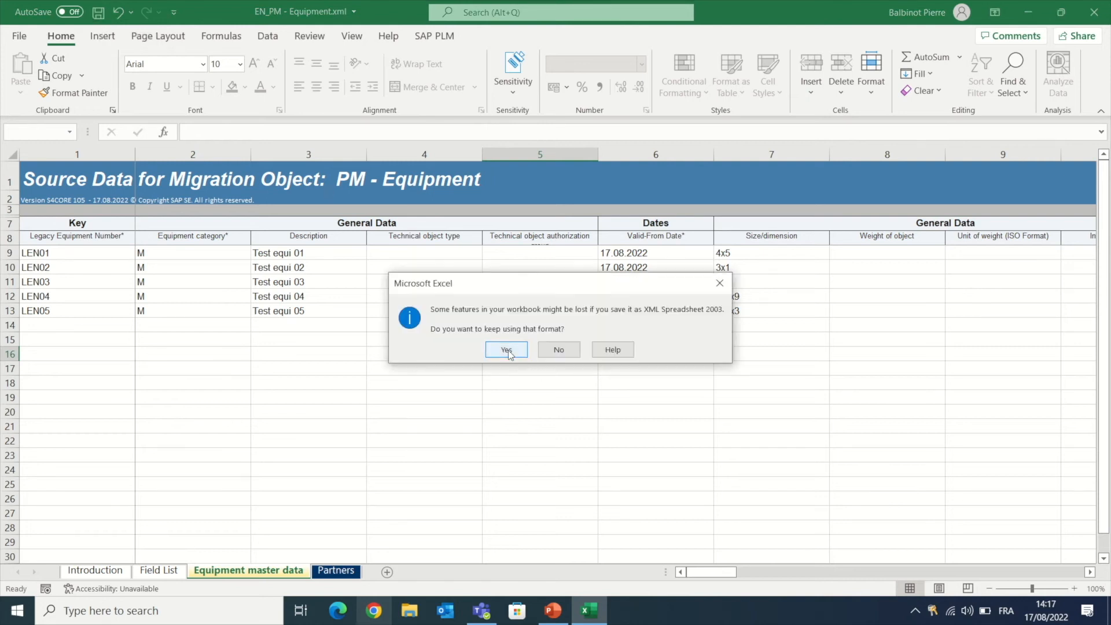
pyautogui.click(507, 350)
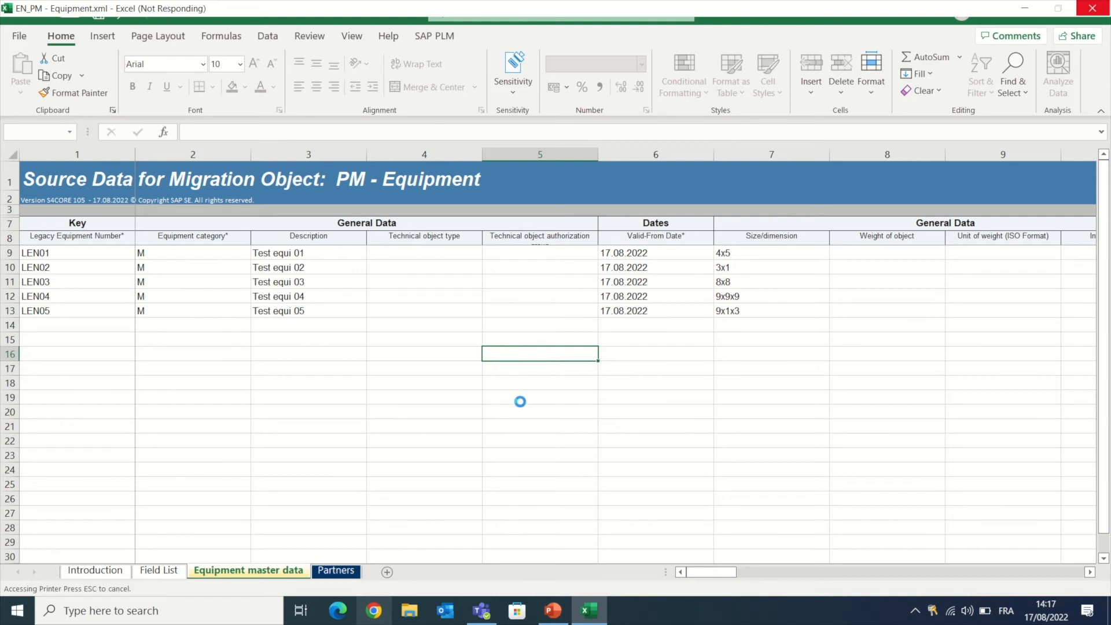
pyautogui.click(553, 616)
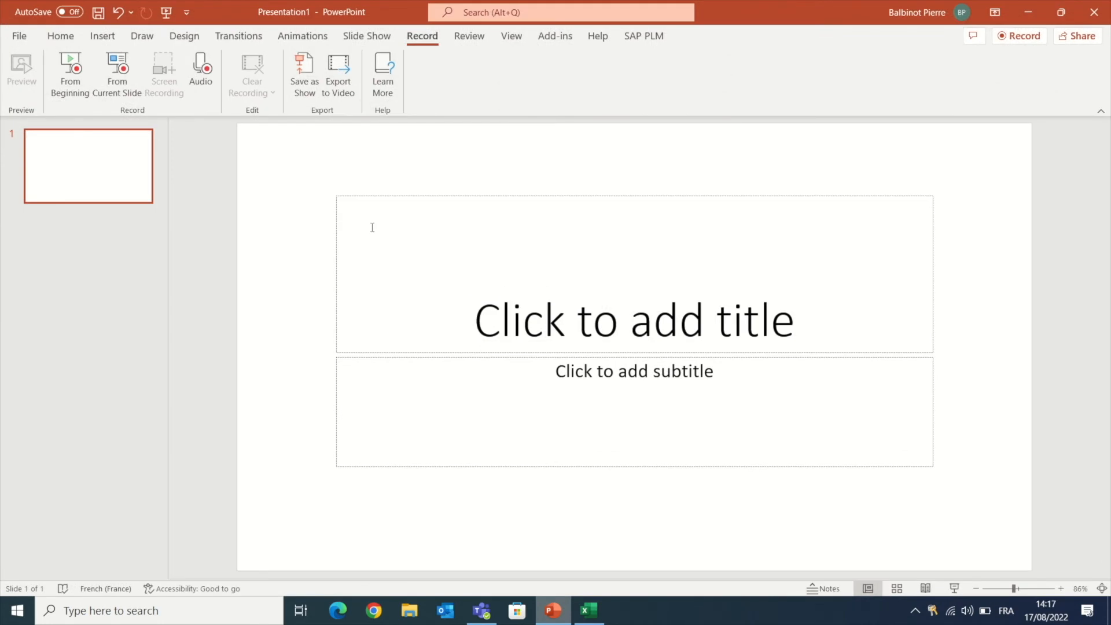
pyautogui.moveTo(628, 15)
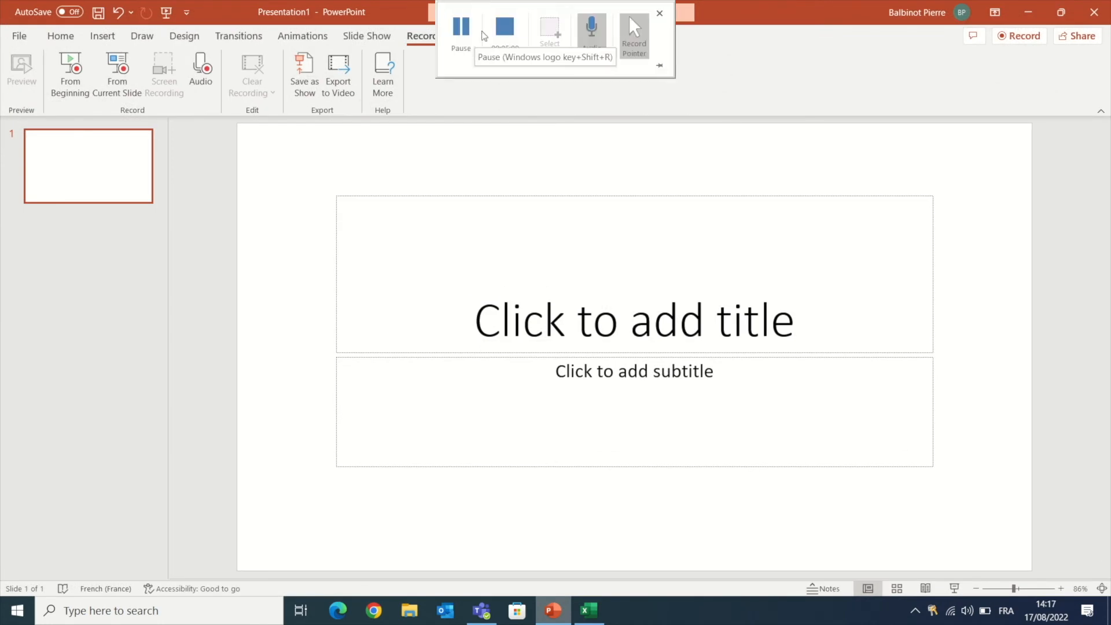
pyautogui.click(504, 27)
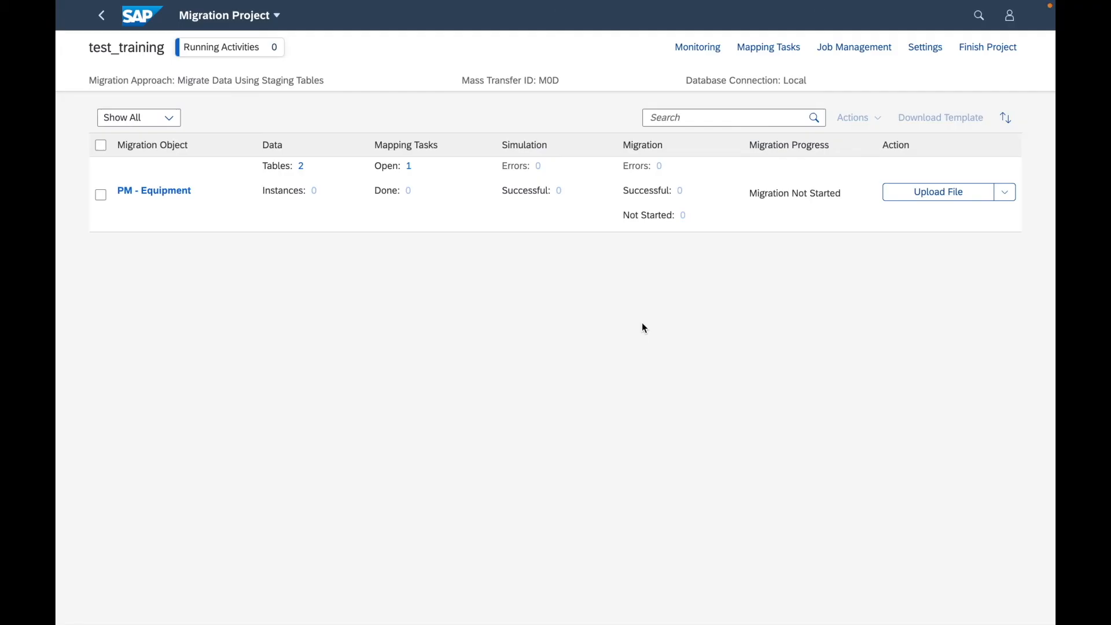
# - Upload the file EN_PM - Equipment_upload.xml to the PM - Equipment migration object and return to the test_training project overview
pyautogui.click(935, 199)
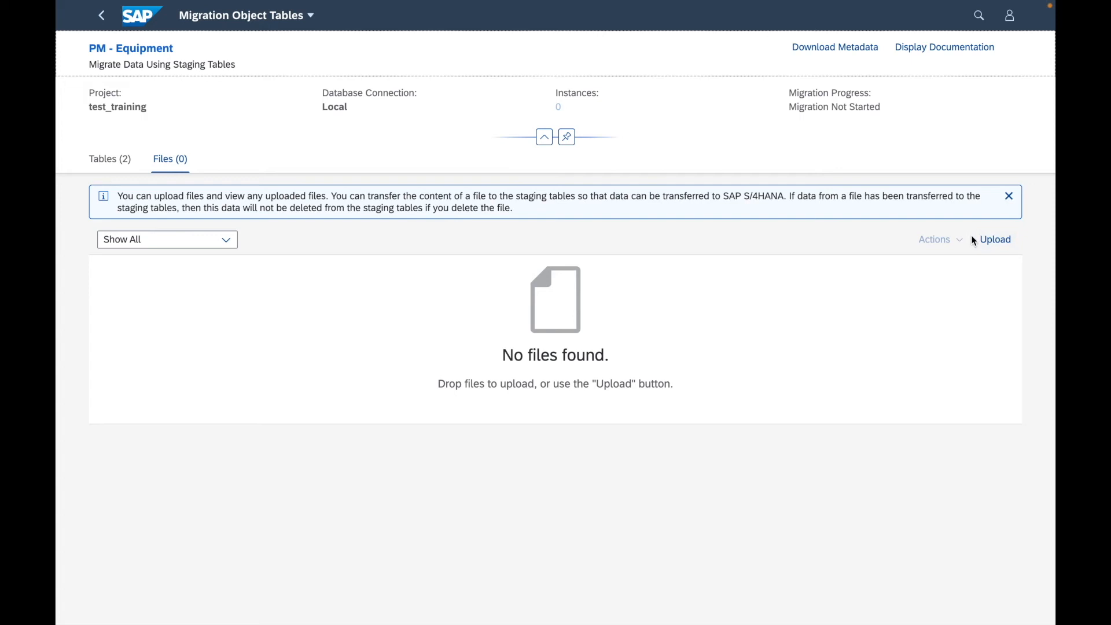
pyautogui.click(1001, 243)
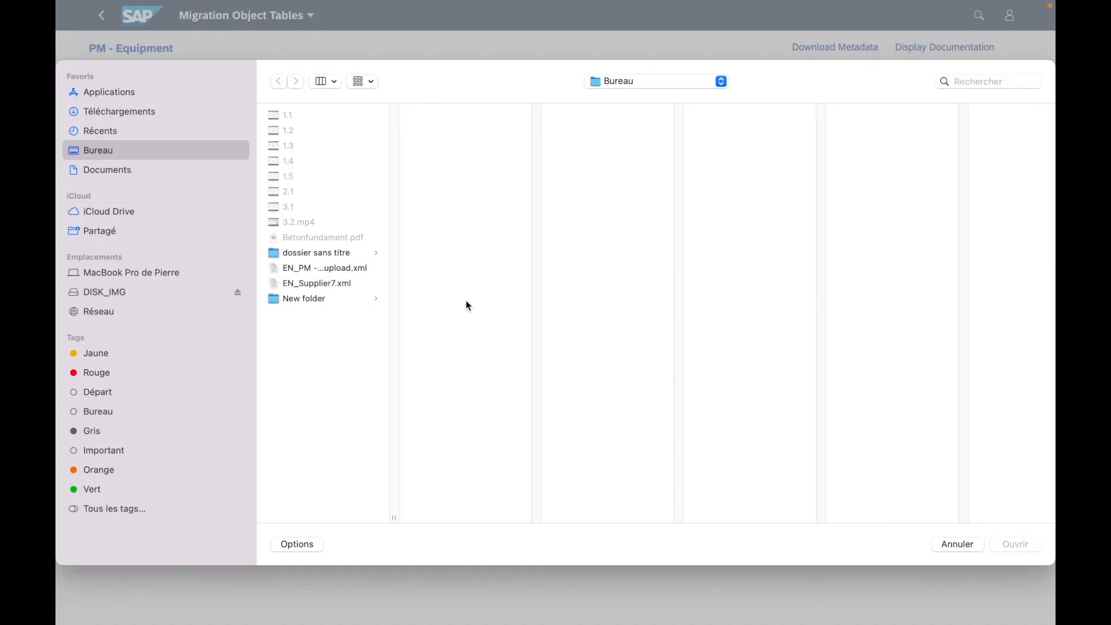
pyautogui.click(325, 268)
pyautogui.moveTo(394, 519); pyautogui.dragTo(545, 521)
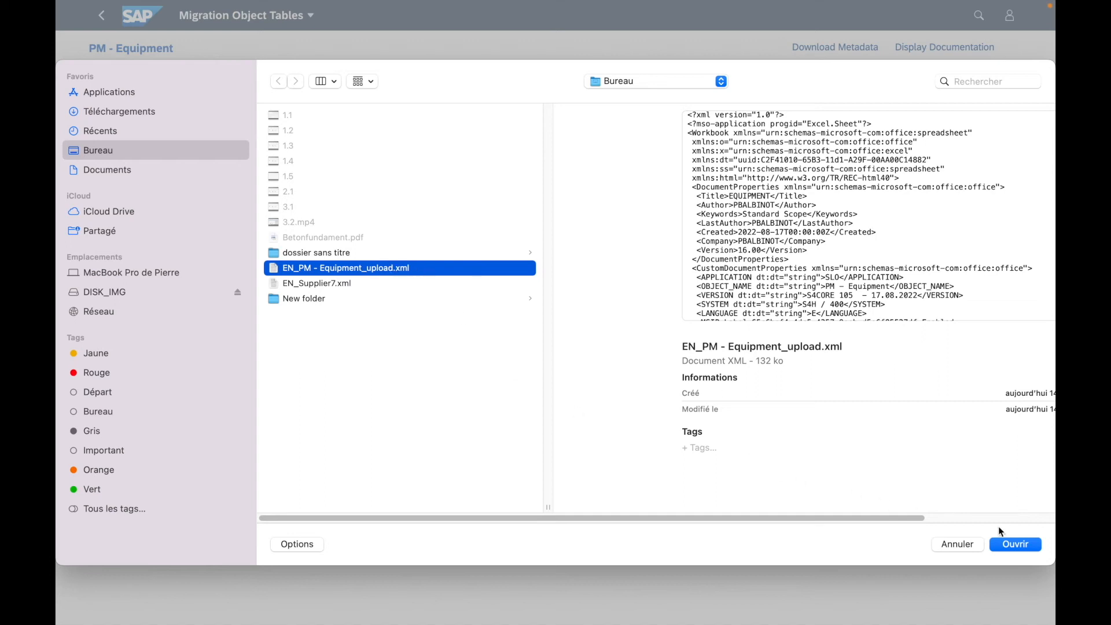
pyautogui.click(1010, 545)
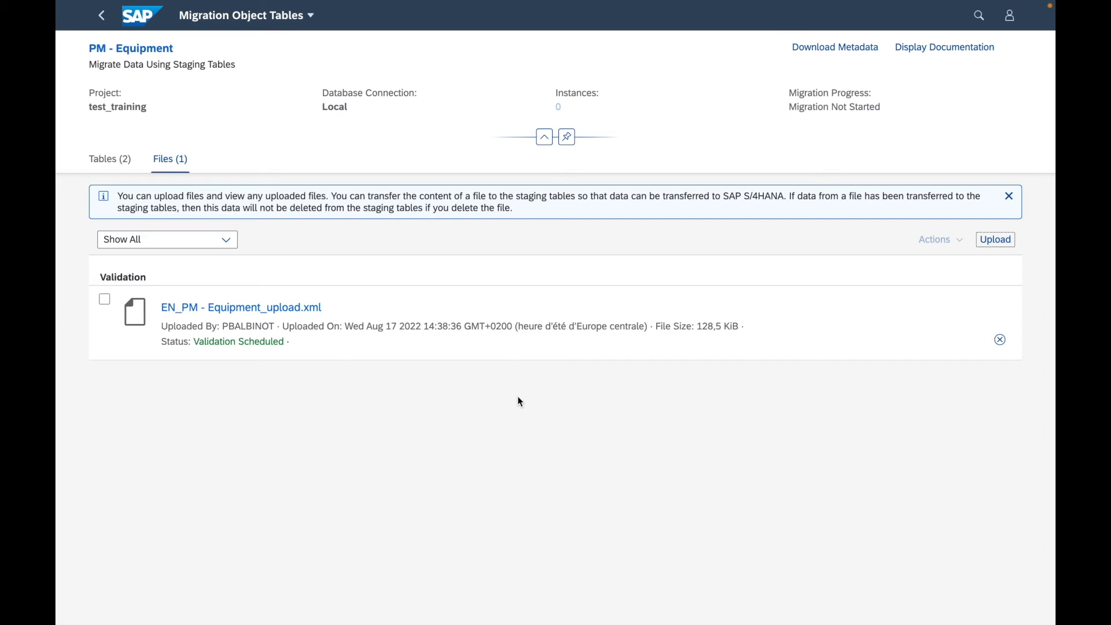
pyautogui.click(106, 21)
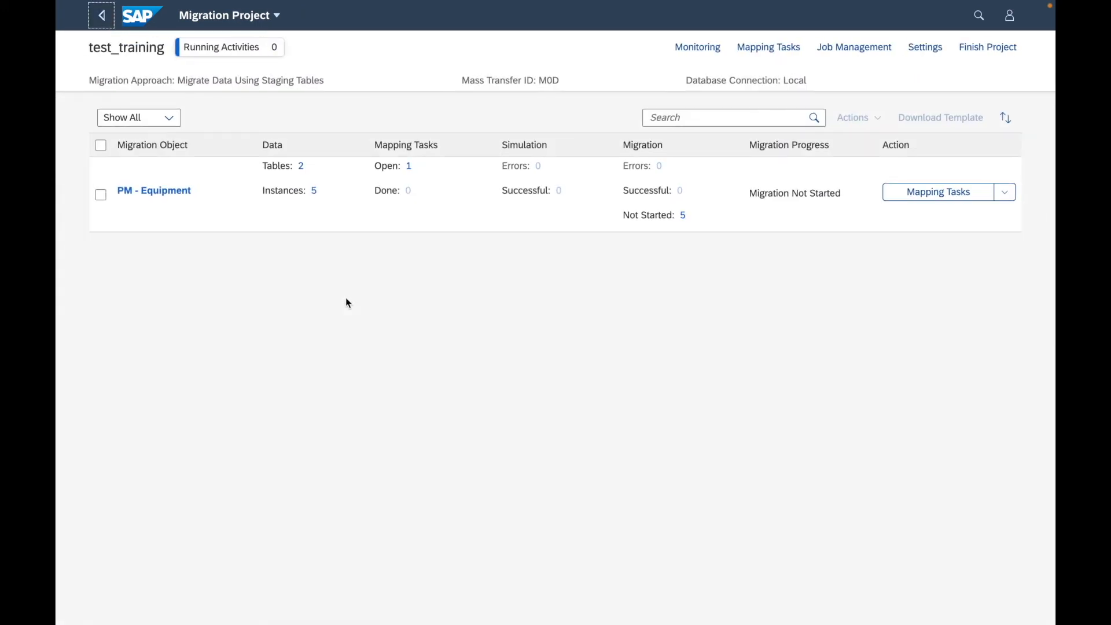
pyautogui.click(759, 230)
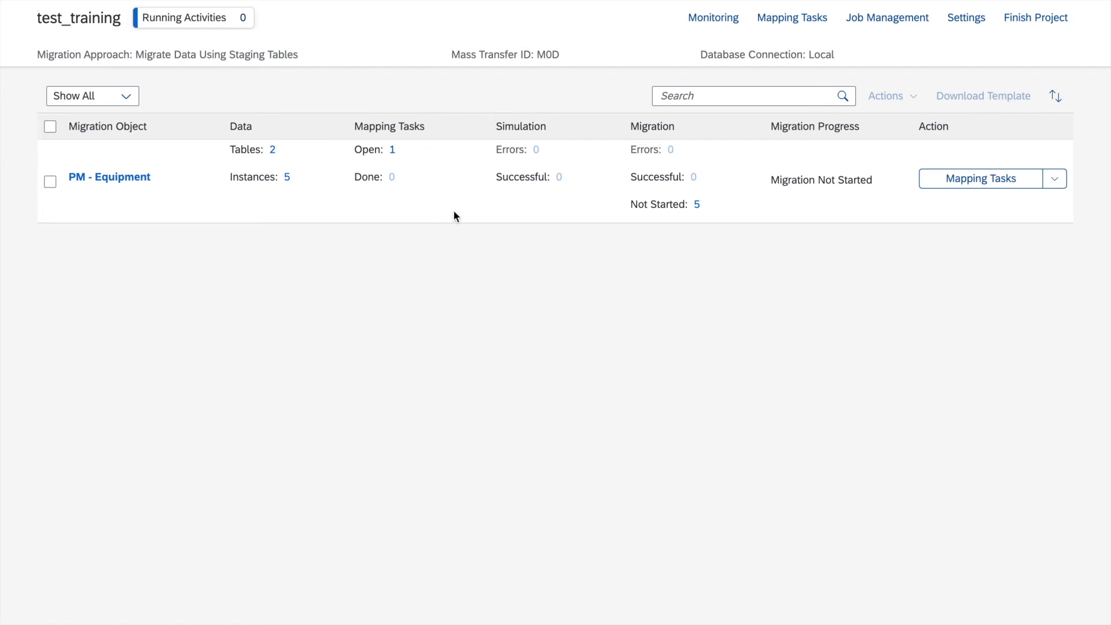
# - Confirm the mapping task Equipment, internal or external numbering with the Customizing value 00001, then return to the project overview
pyautogui.click(392, 151)
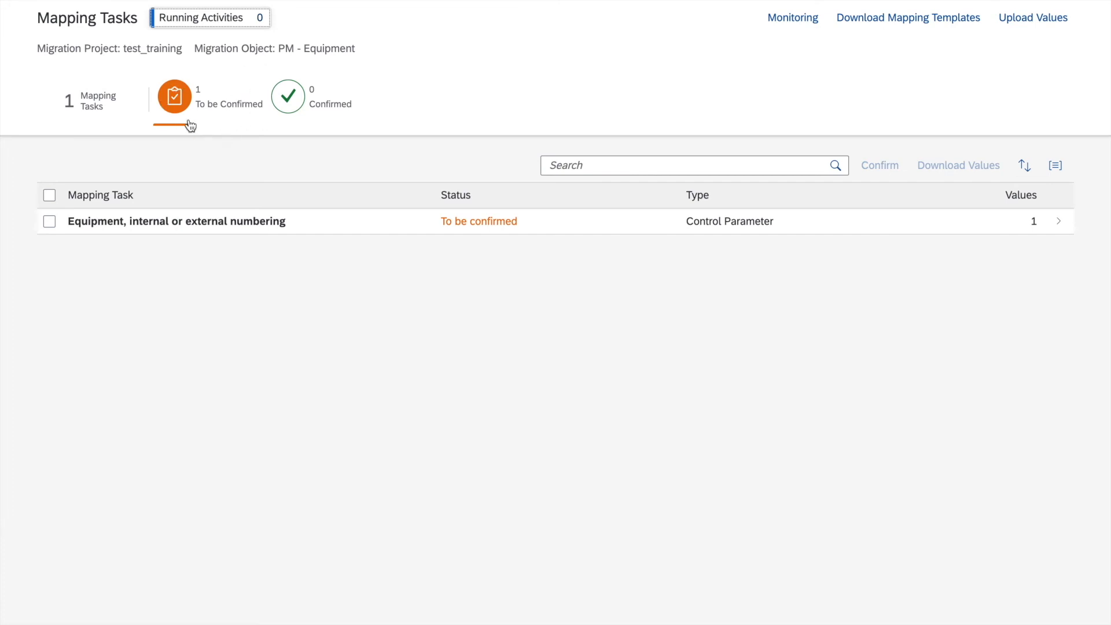
pyautogui.click(146, 222)
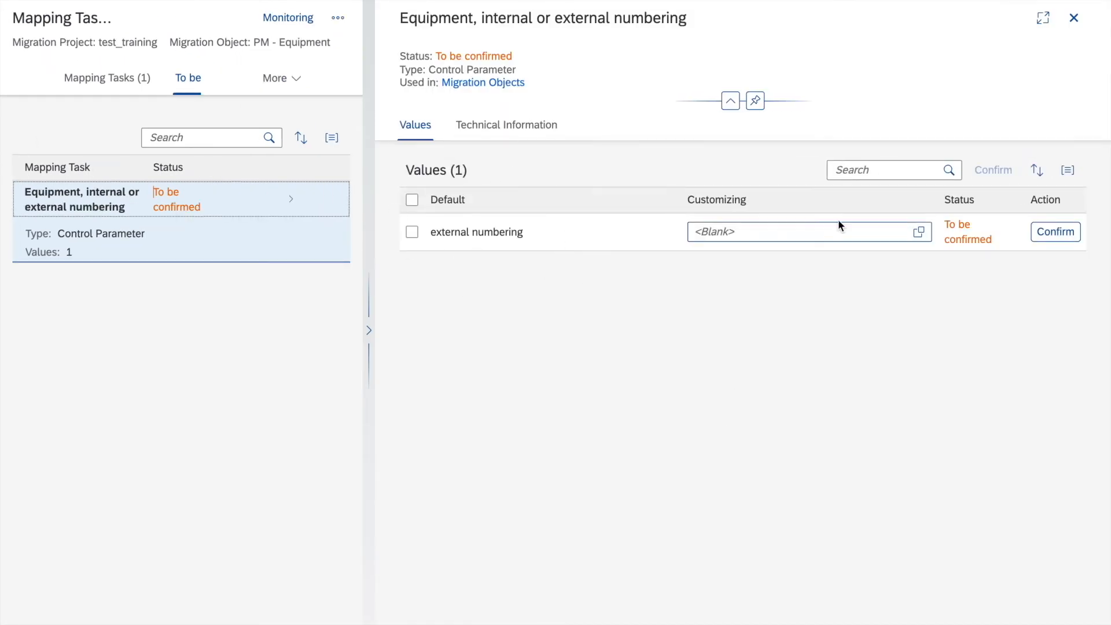
pyautogui.click(919, 231)
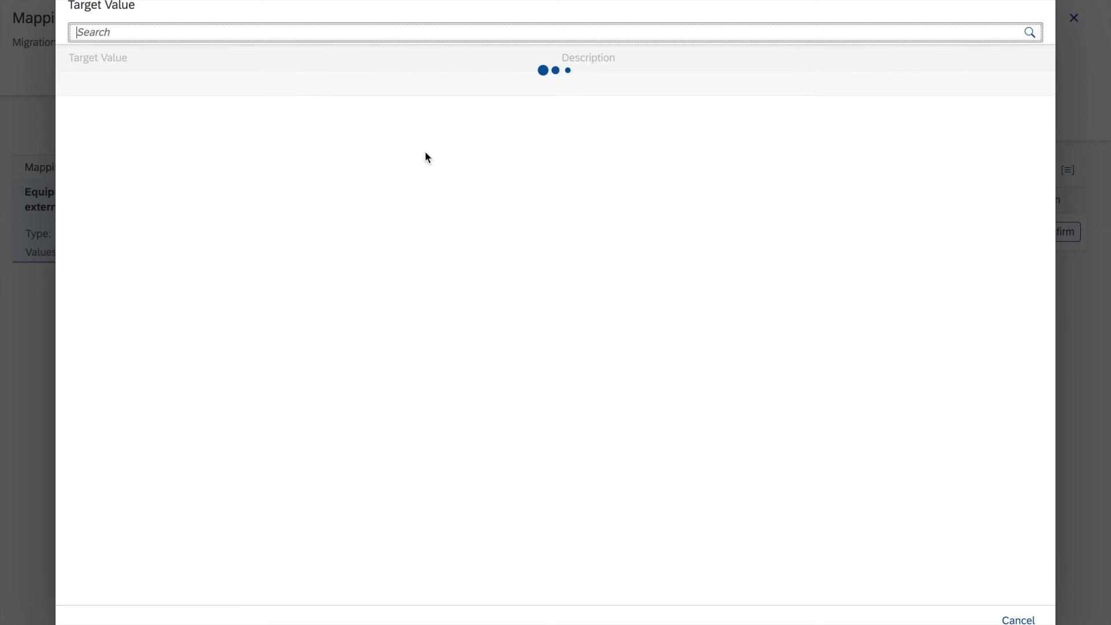
pyautogui.click(82, 85)
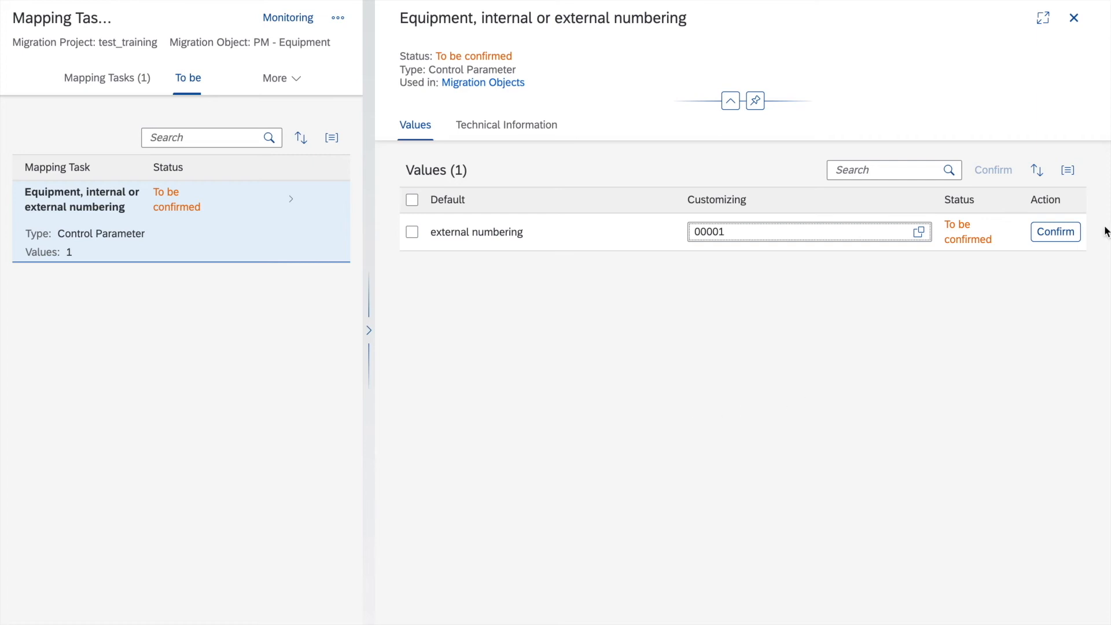
pyautogui.click(1054, 231)
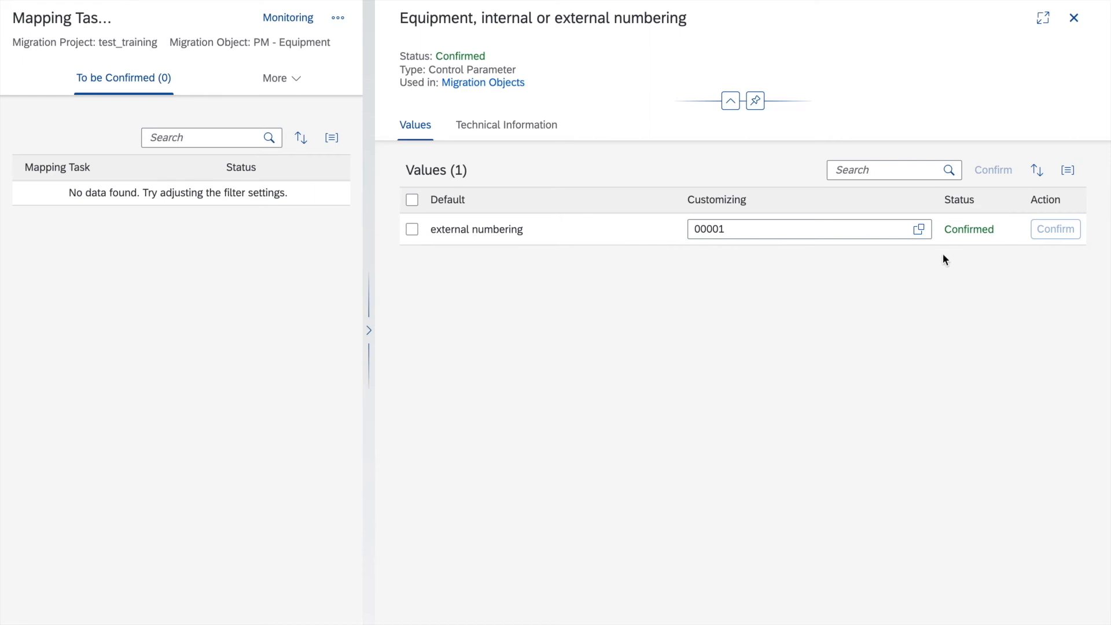
pyautogui.click(1073, 18)
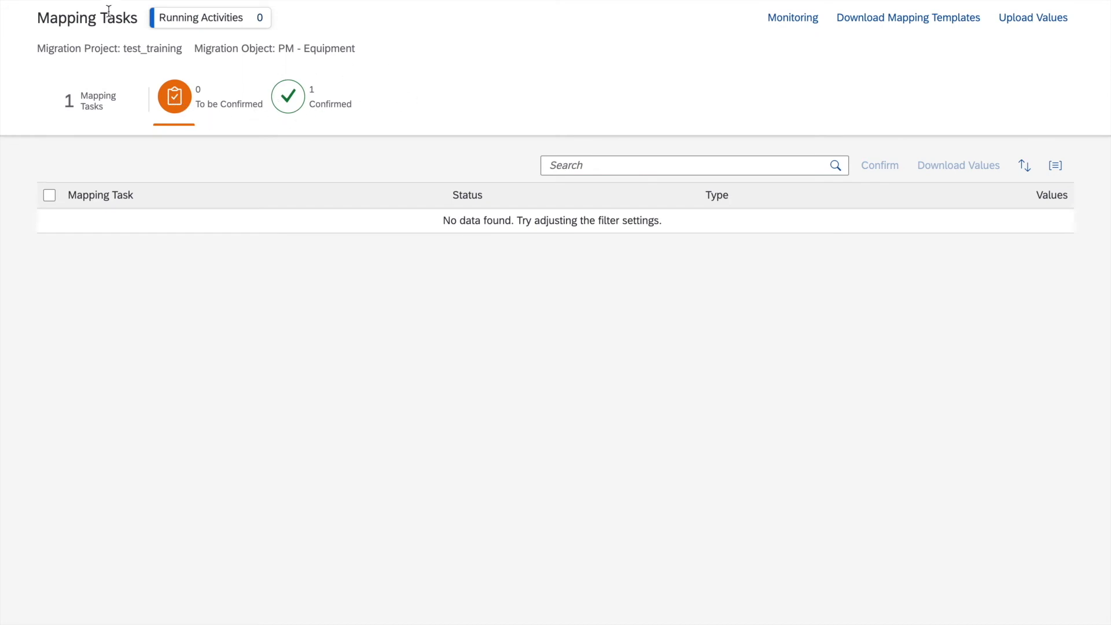
pyautogui.hotkey('alt', 'Left')
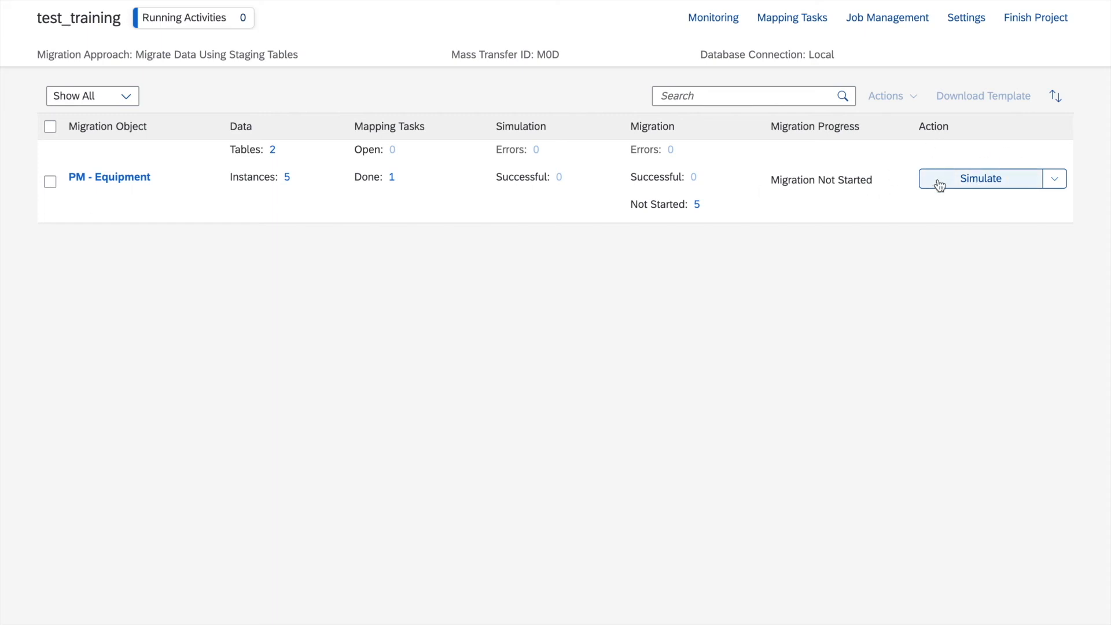
# - Start the simulation for PM - Equipment and check its progress in the list of all running activities
pyautogui.click(978, 185)
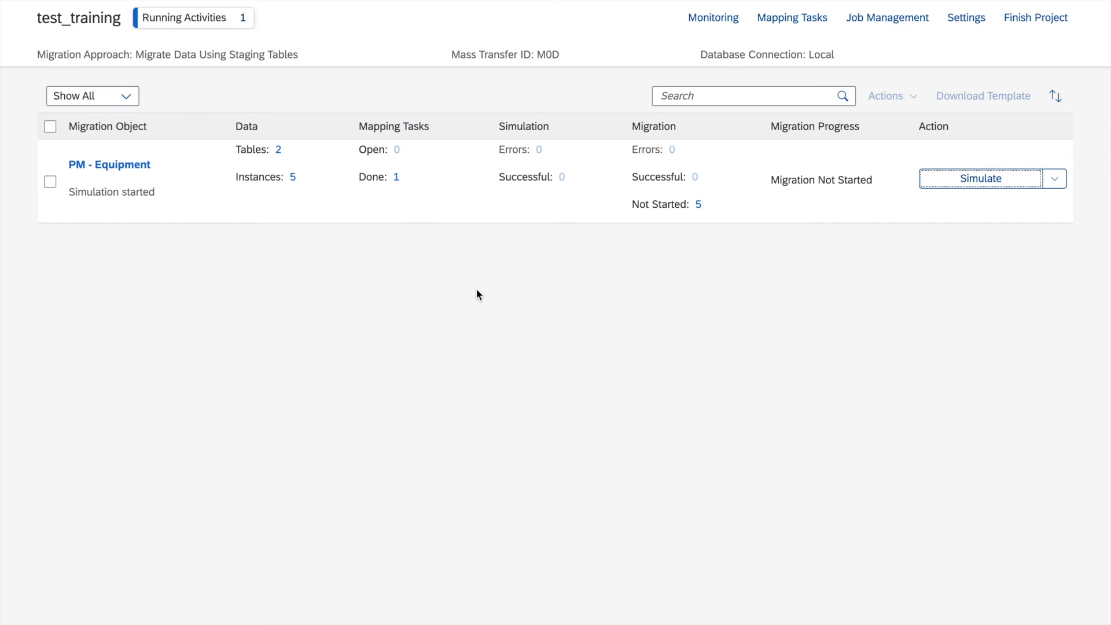
pyautogui.click(176, 19)
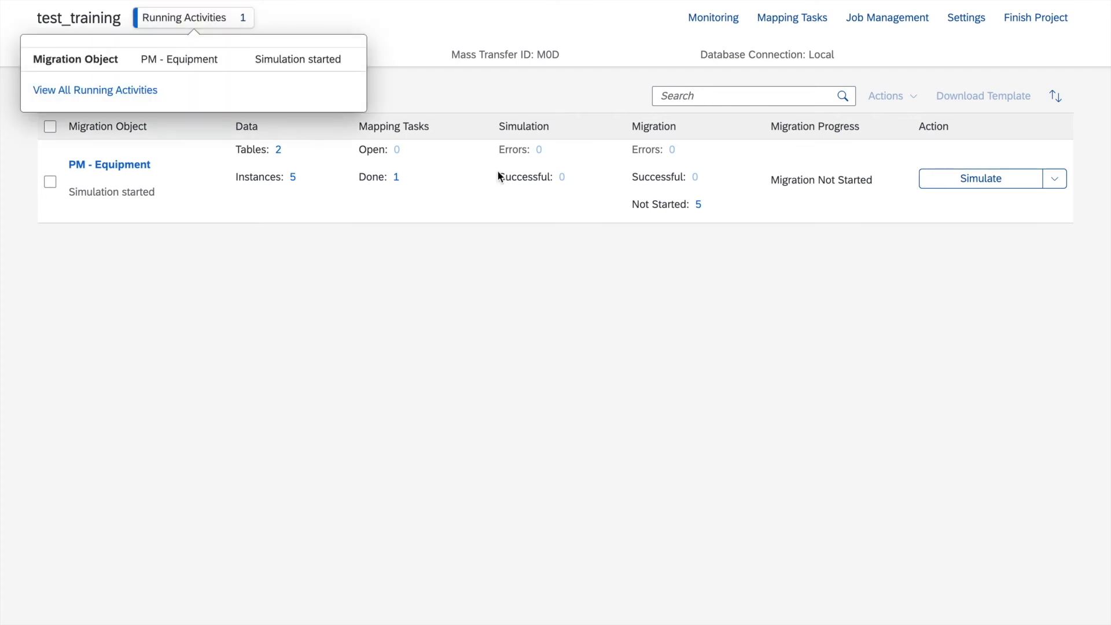
pyautogui.click(103, 91)
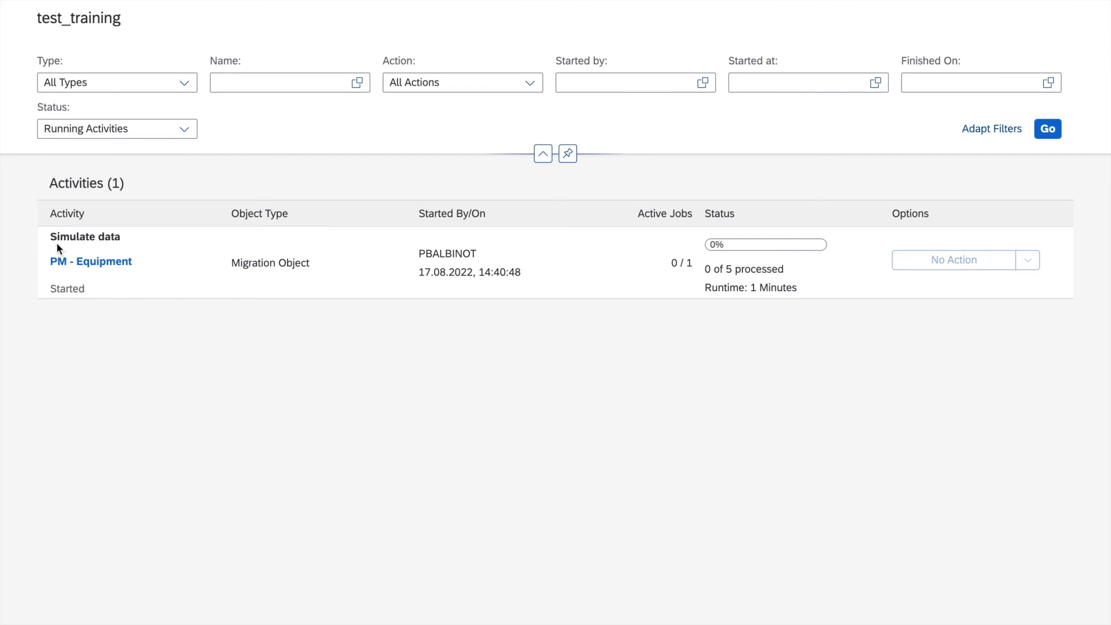
pyautogui.moveTo(51, 237); pyautogui.dragTo(117, 237)
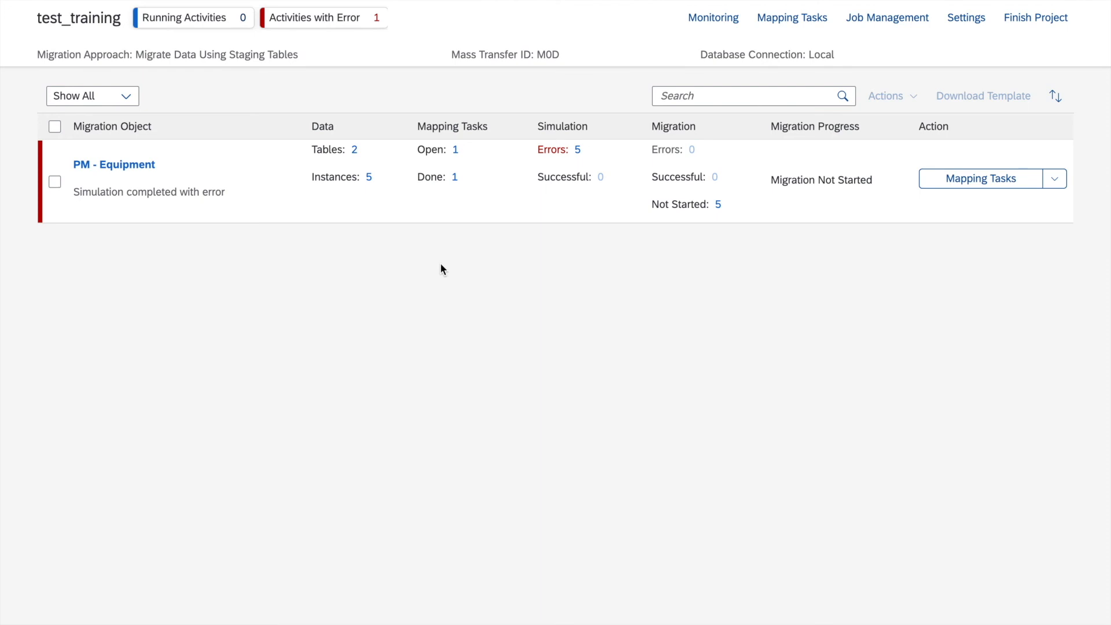
# - Confirm the Mapping of Equipment Category task with source value M mapped to target value M, and return to the project overview
pyautogui.click(457, 151)
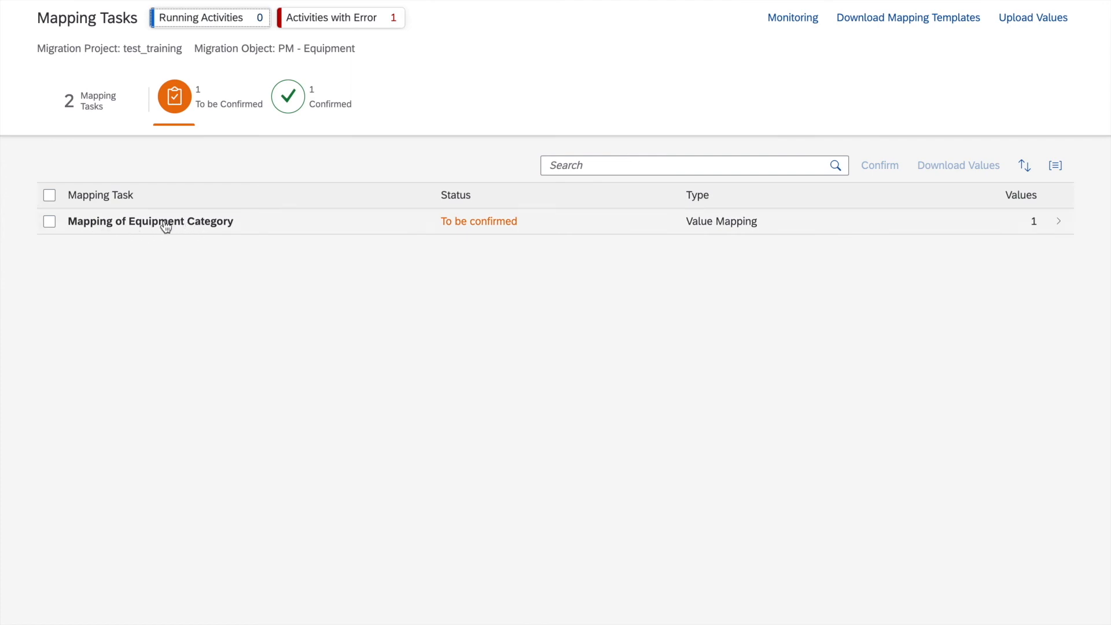
pyautogui.click(165, 226)
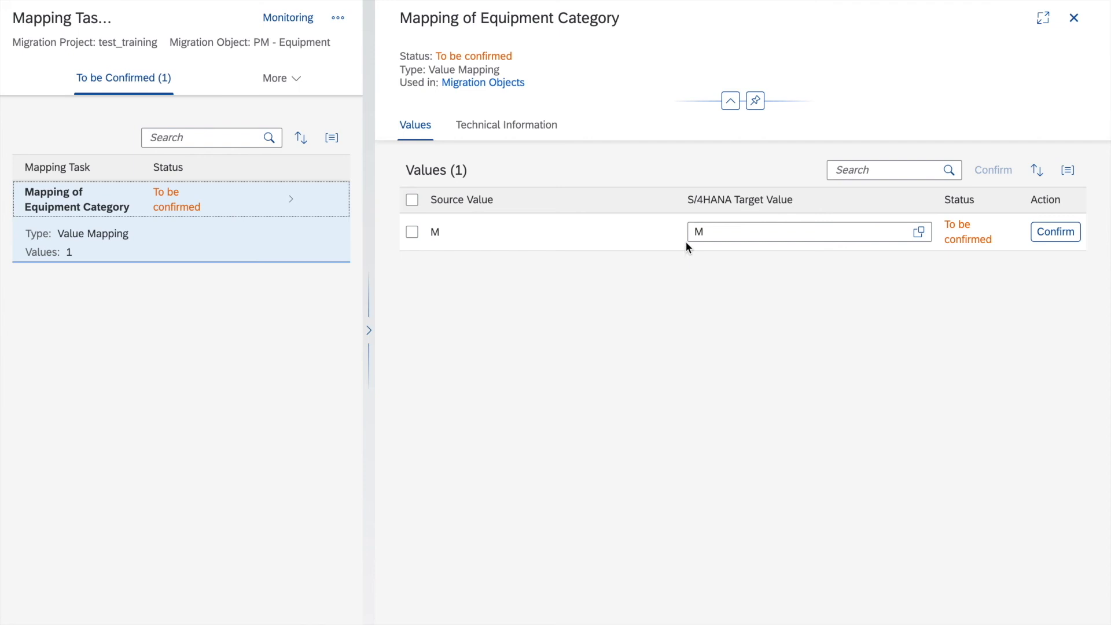
pyautogui.click(1064, 238)
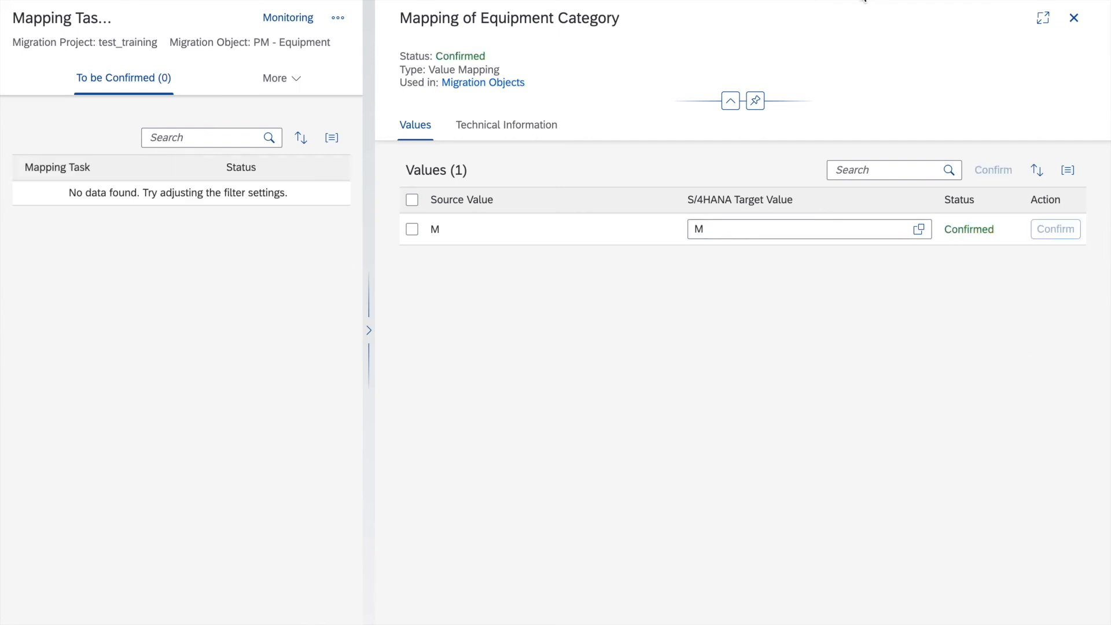
pyautogui.click(1074, 18)
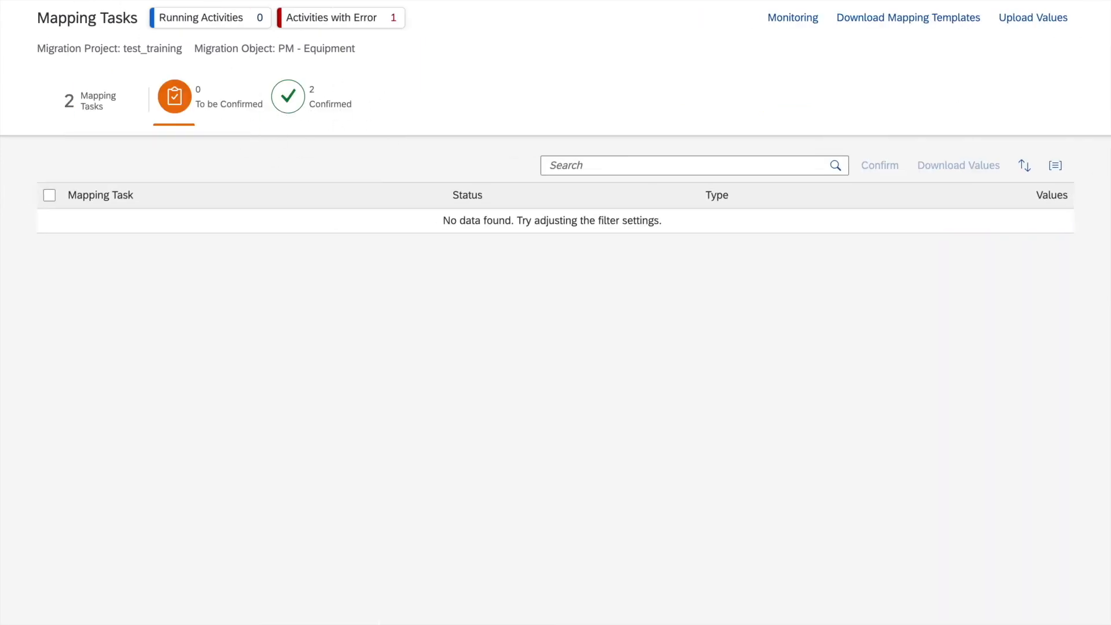
pyautogui.hotkey('alt', 'Left')
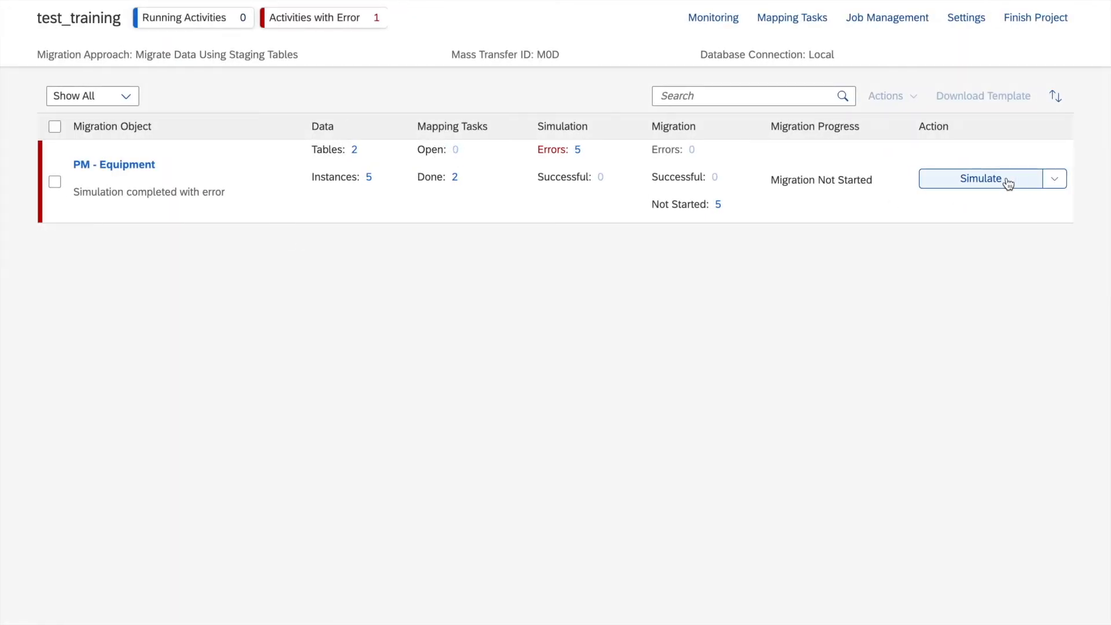
# - Run the PM - Equipment simulation again and look over the actions offered for the selected migration object
pyautogui.click(970, 182)
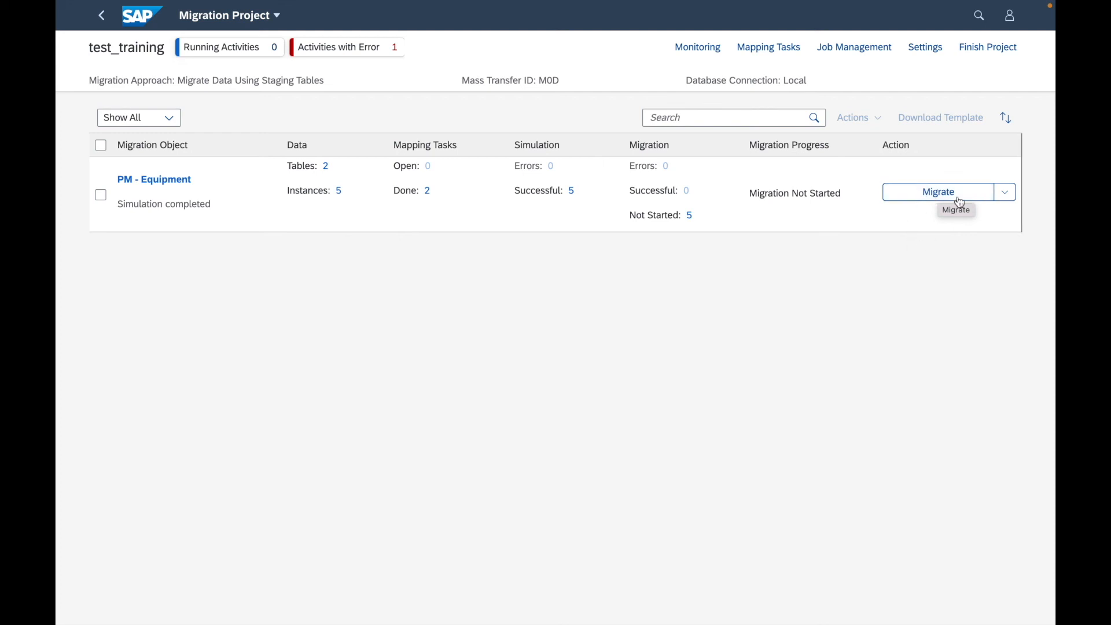
pyautogui.click(99, 196)
pyautogui.click(868, 119)
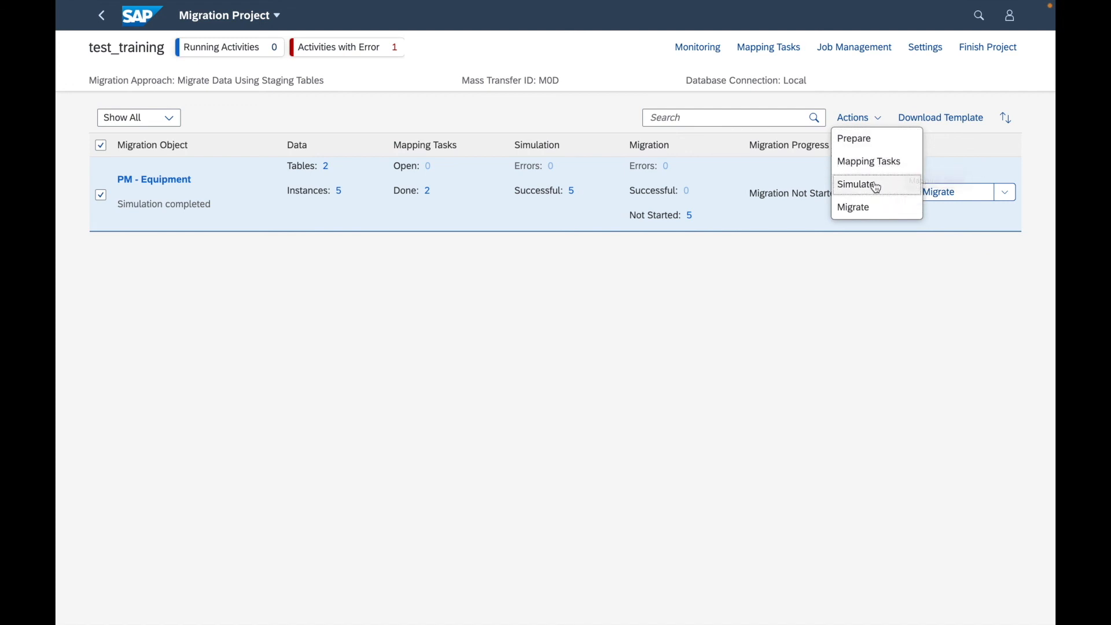
pyautogui.click(821, 296)
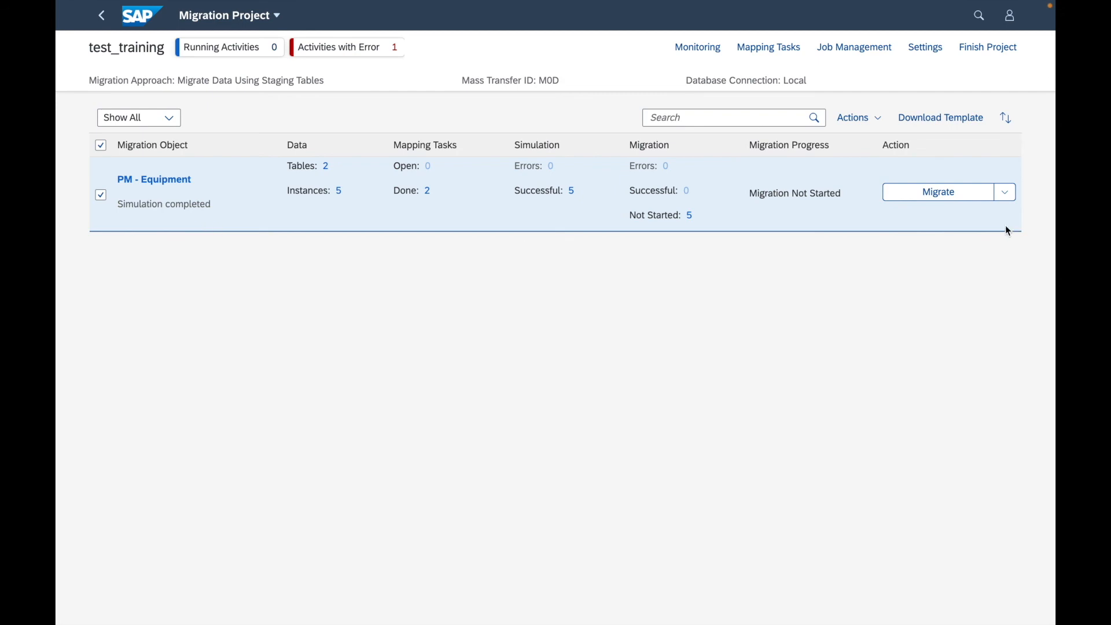
# - Migrate the PM - Equipment data, accepting the warning that it cannot be undone, and check the migration status and successful instances
pyautogui.click(938, 196)
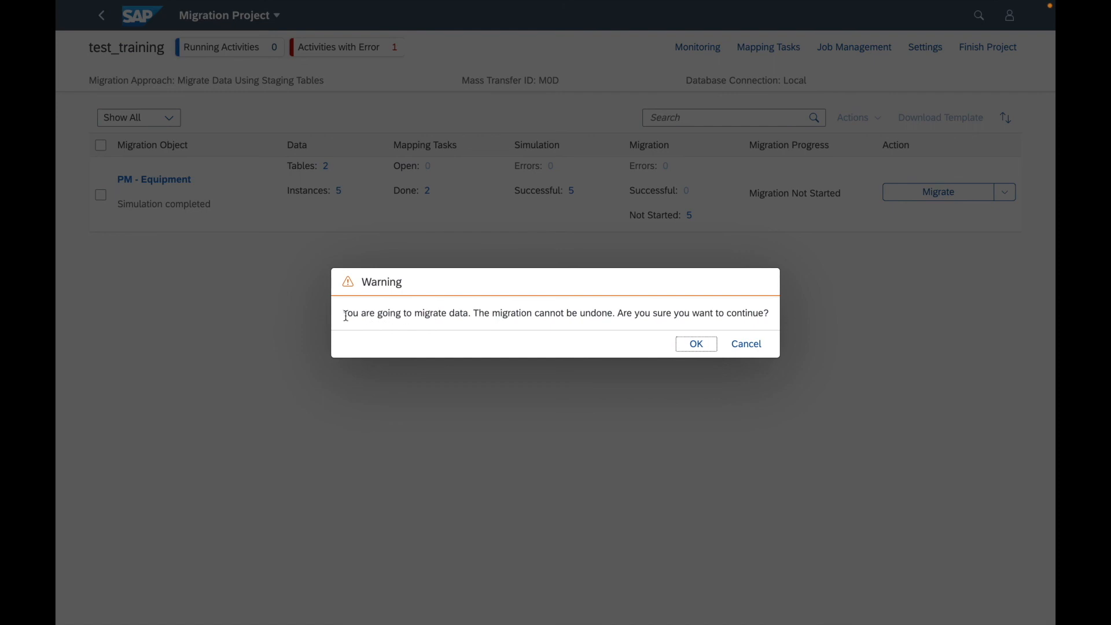
pyautogui.moveTo(343, 313); pyautogui.dragTo(764, 314)
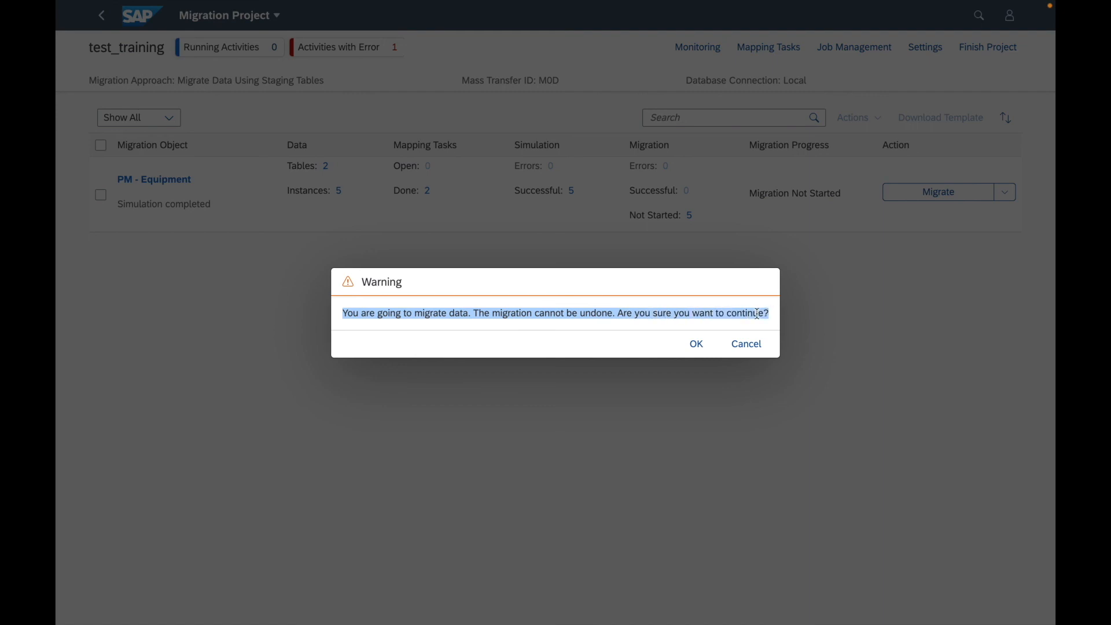
pyautogui.click(757, 313)
pyautogui.click(689, 351)
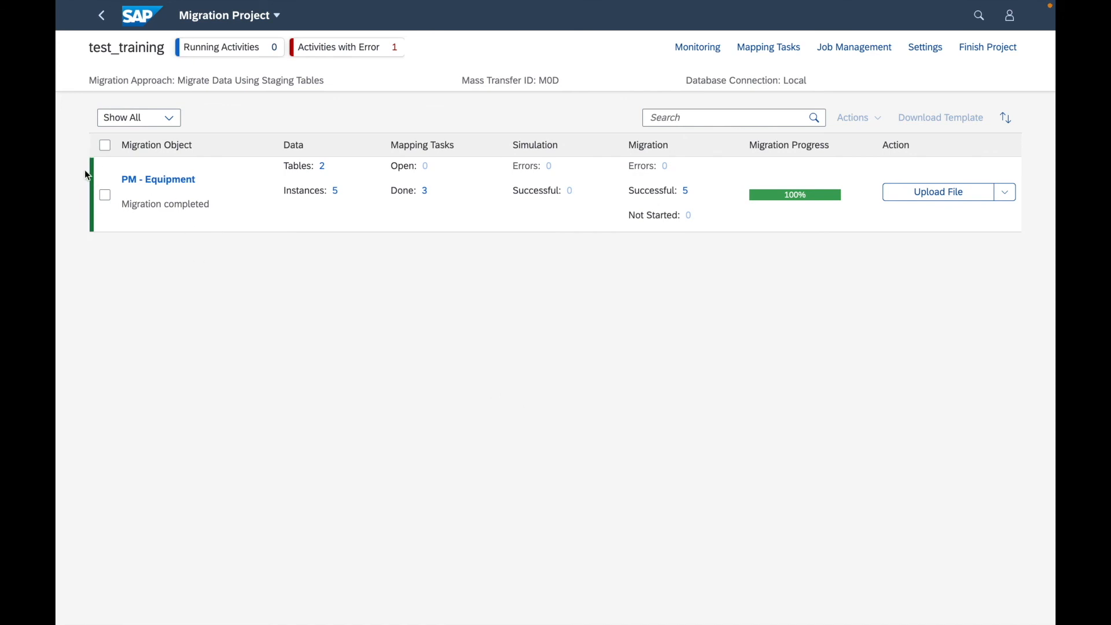
pyautogui.moveTo(123, 207); pyautogui.dragTo(218, 210)
pyautogui.click(537, 268)
pyautogui.moveTo(630, 191); pyautogui.dragTo(667, 192)
pyautogui.click(692, 290)
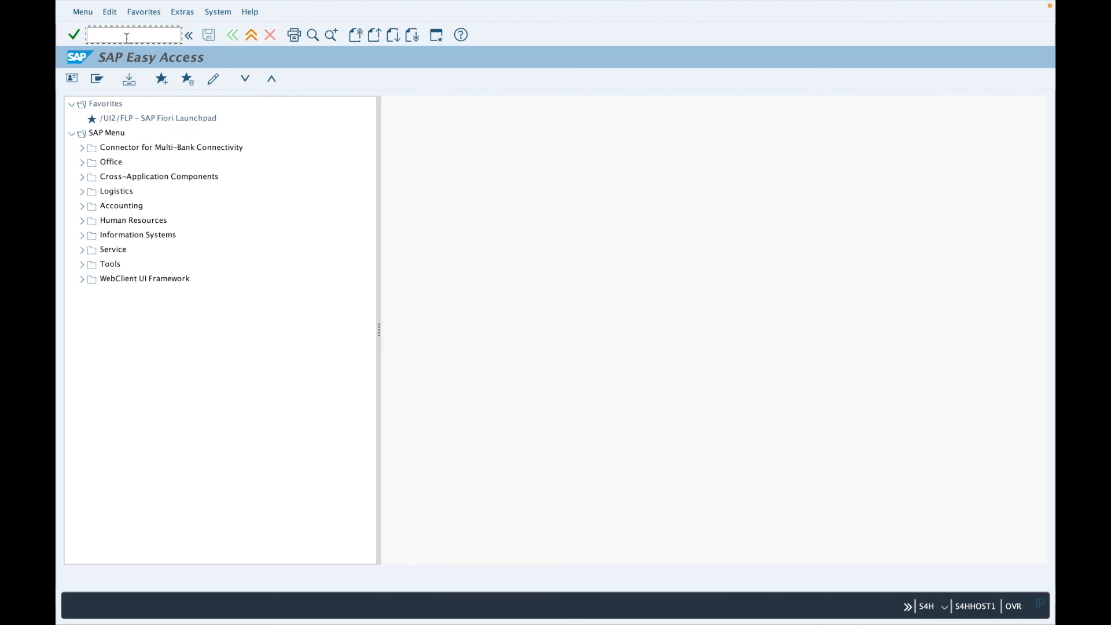
# - Switch to SAP GUI and open the Display Equipment selection with transaction IH08
pyautogui.write('ih')
pyautogui.press('BackSpace')
pyautogui.press('Return')
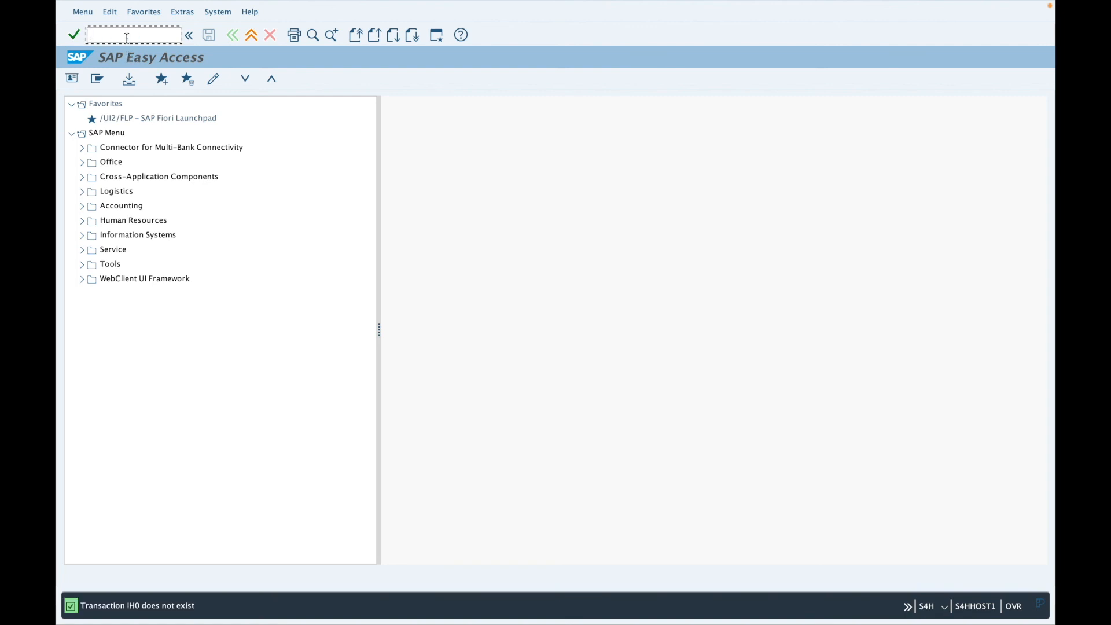
pyautogui.write('ih08')
pyautogui.press('Return')
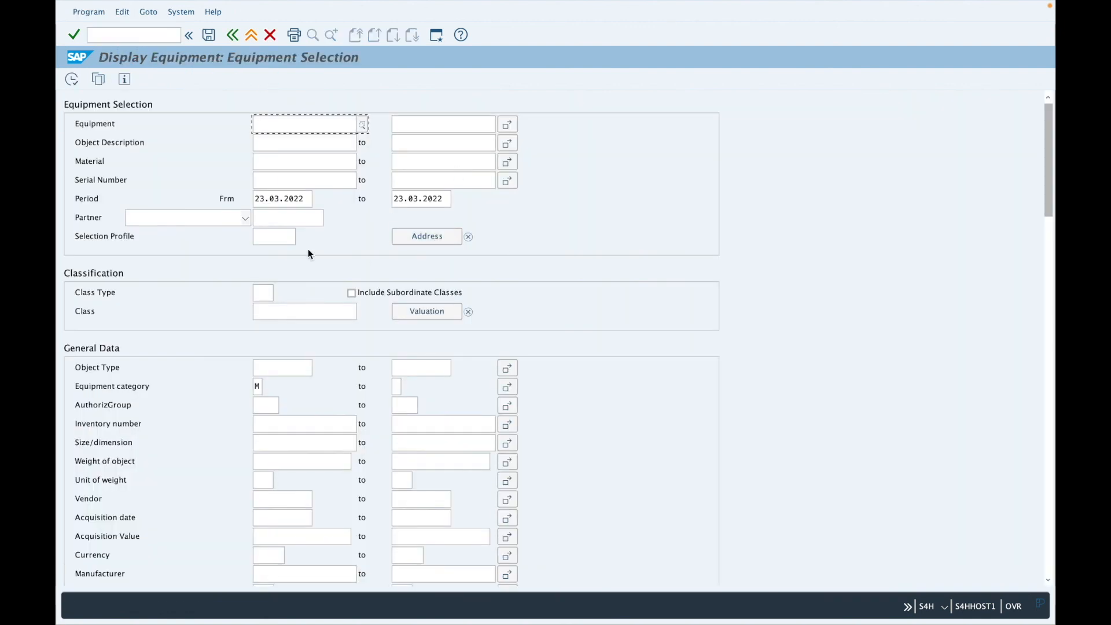
# - Set the equipment selection period to start on 17.08.2022 and leave its end date empty
pyautogui.click(304, 199)
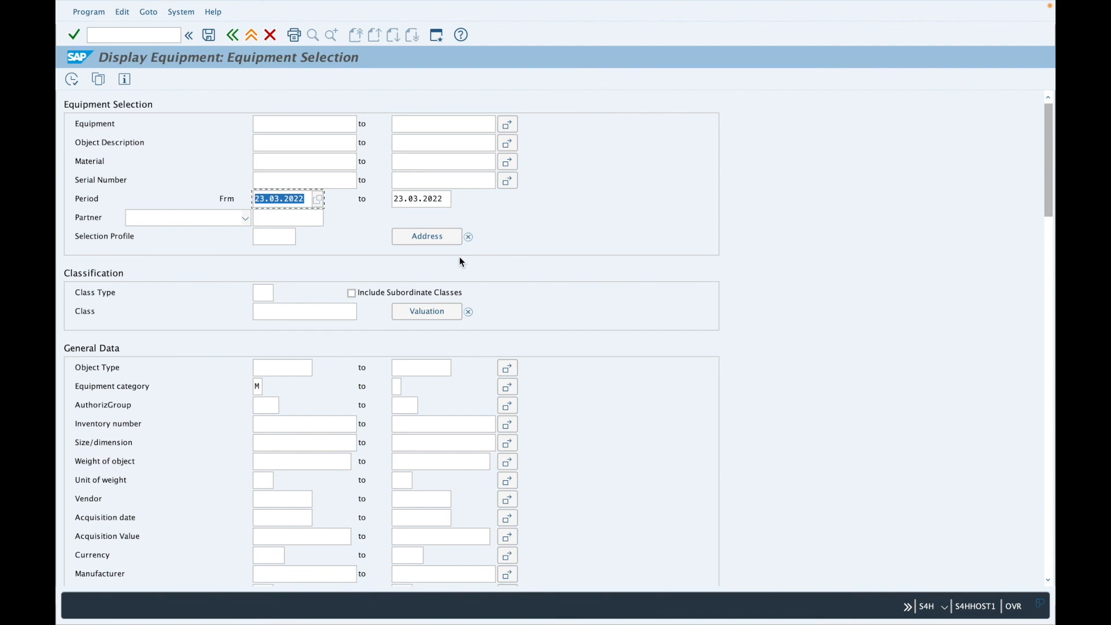
pyautogui.write('17.08.2022')
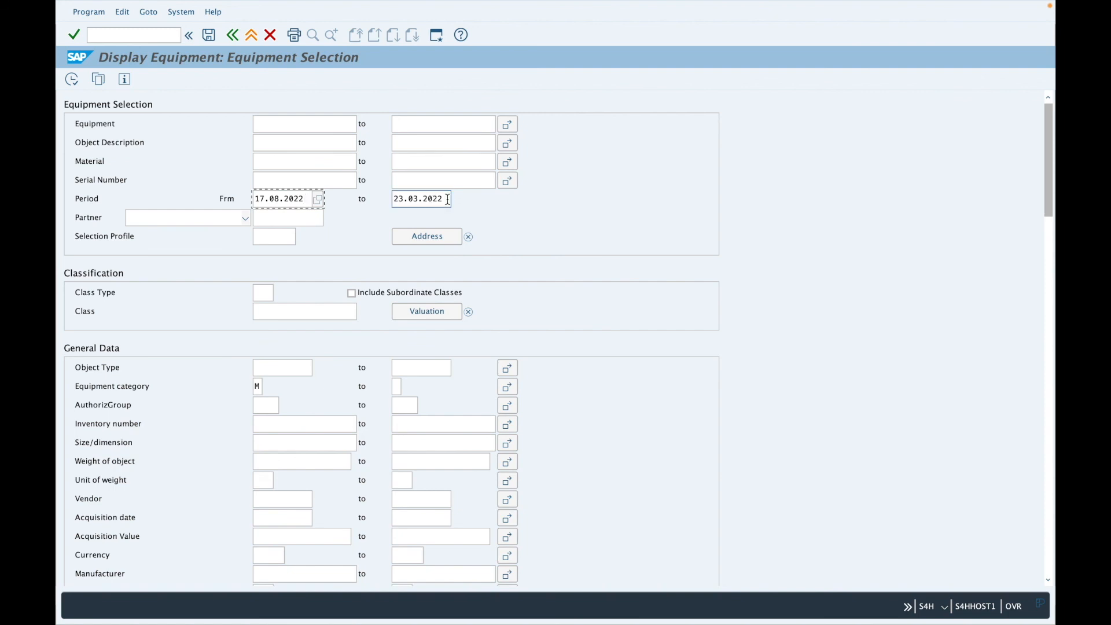
pyautogui.press('Tab')
pyautogui.write('1')
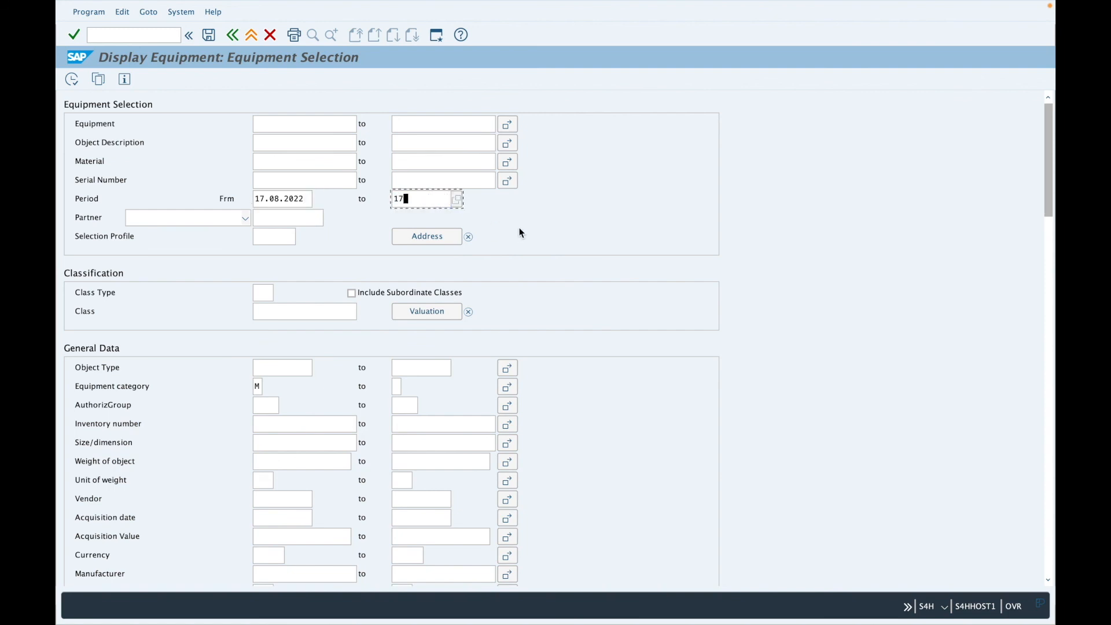
pyautogui.press('BackSpace')
pyautogui.doubleClick(256, 387)
# - Restrict the selection to equipment whose object description matches *test*
pyautogui.click(290, 141)
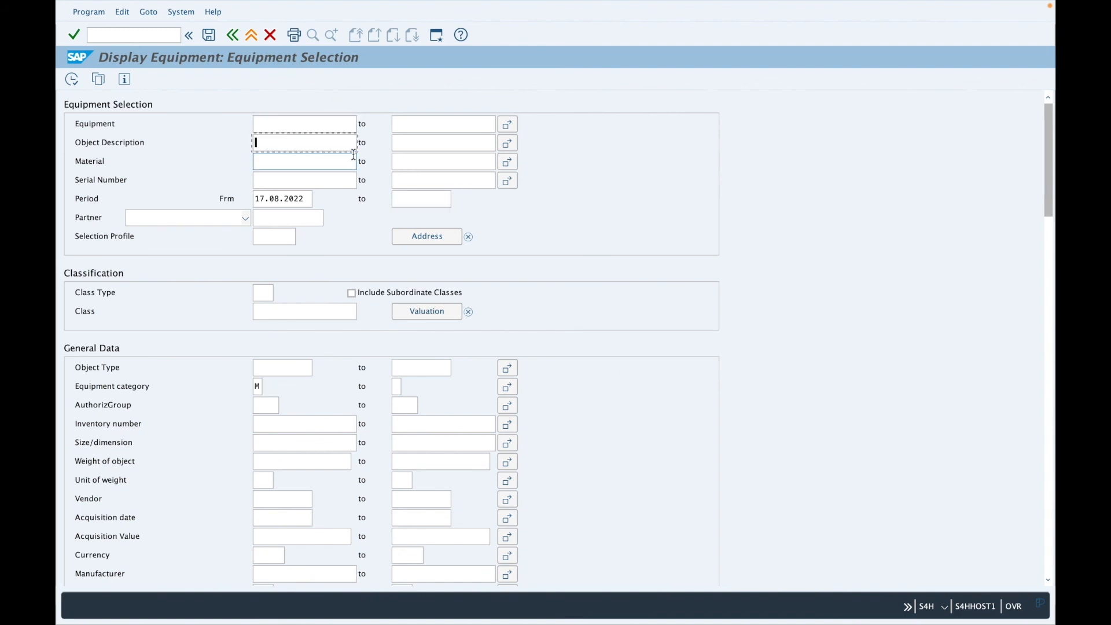
pyautogui.write('*test')
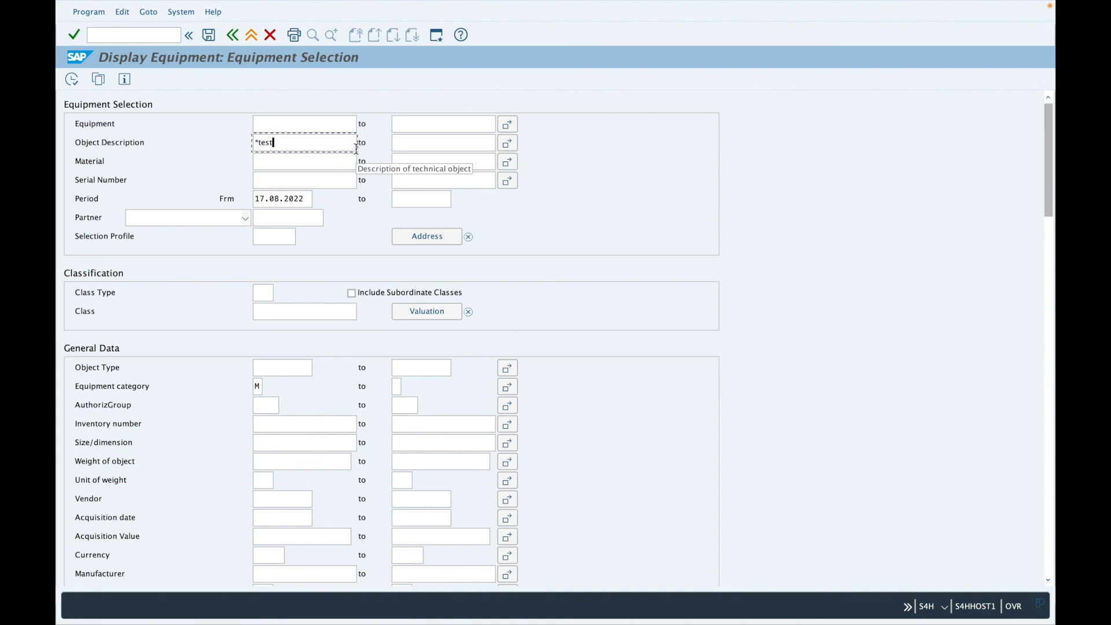
pyautogui.write('*')
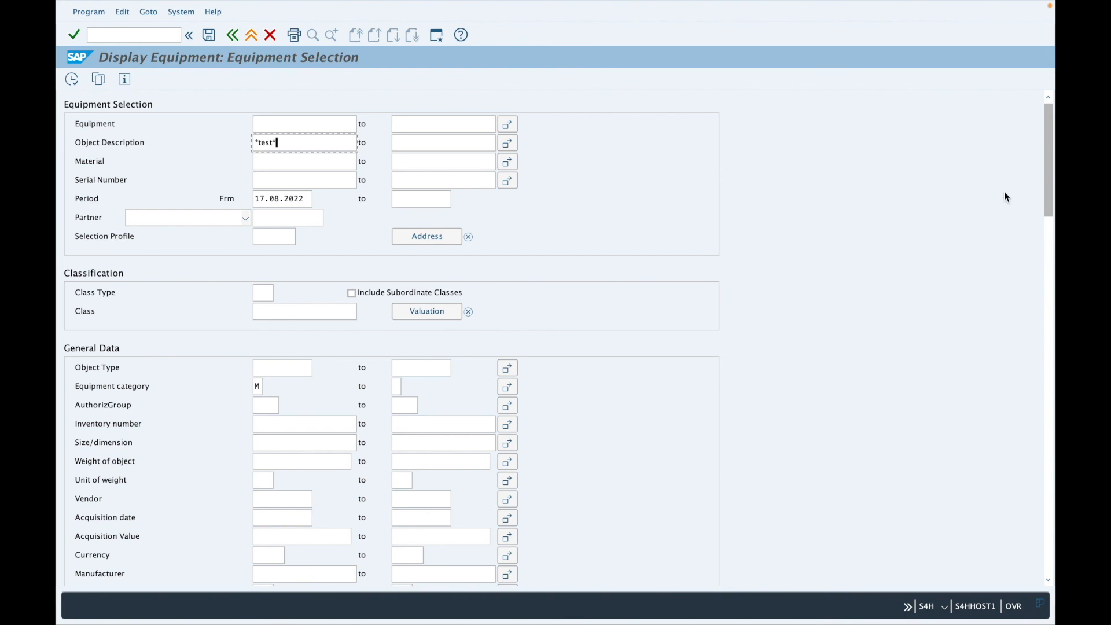
# - Look through the remaining equipment selection criteria, from General Data to ETM Data, for a suitable filter
pyautogui.moveTo(1046, 143); pyautogui.dragTo(1045, 180)
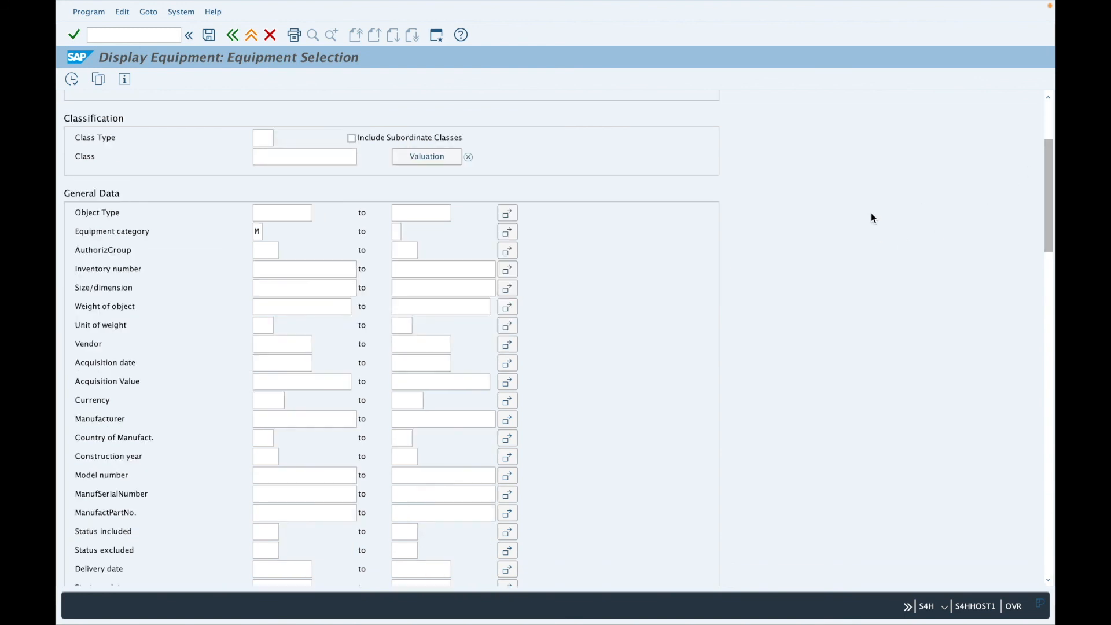
pyautogui.scroll(-8, 871, 214)
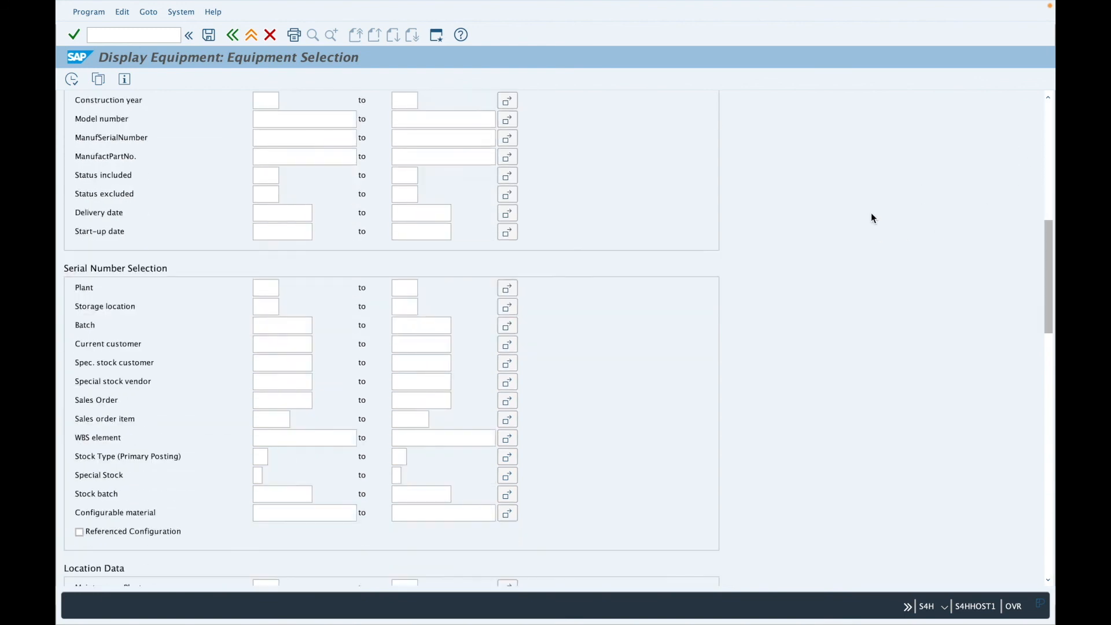
pyautogui.scroll(-4, 873, 218)
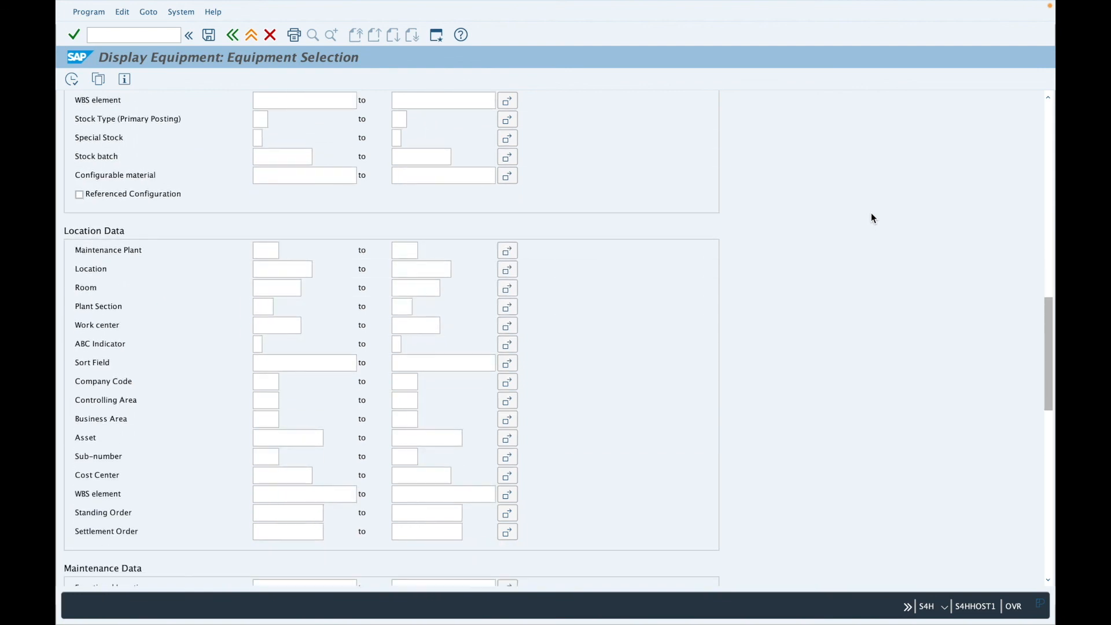
pyautogui.scroll(-5, 872, 218)
pyautogui.scroll(-6, 873, 217)
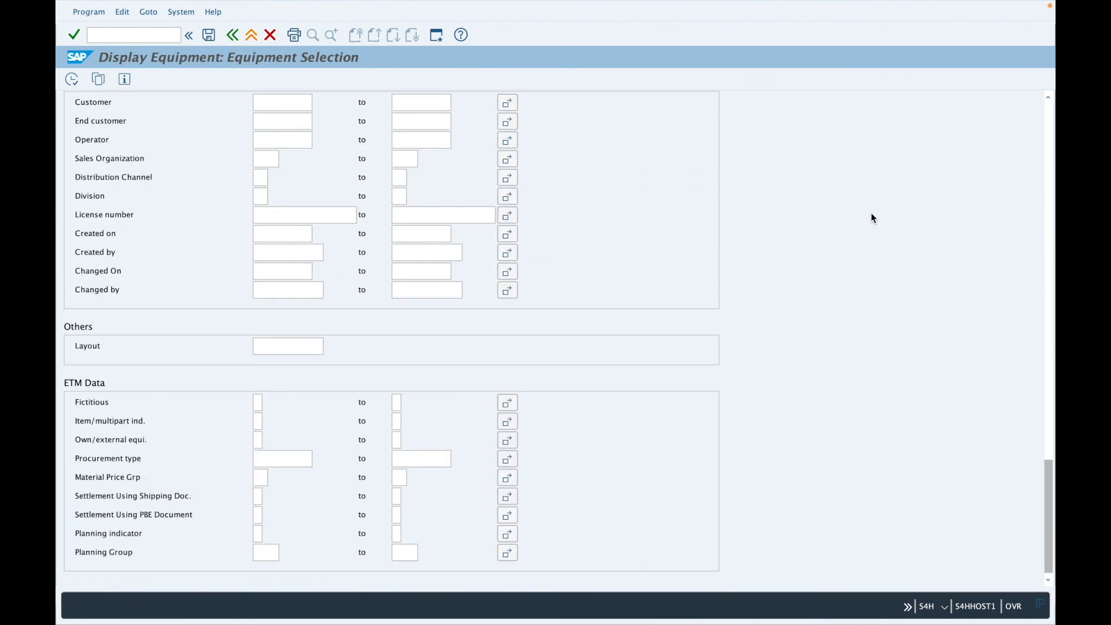
pyautogui.scroll(9, 873, 218)
pyautogui.scroll(10, 873, 218)
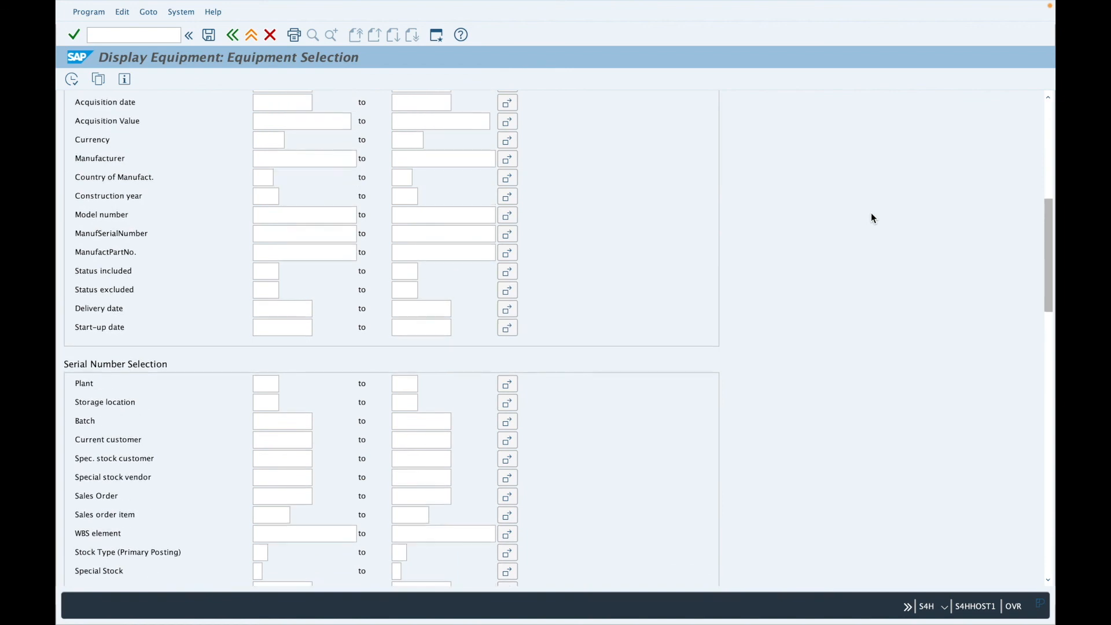
pyautogui.scroll(8, 872, 215)
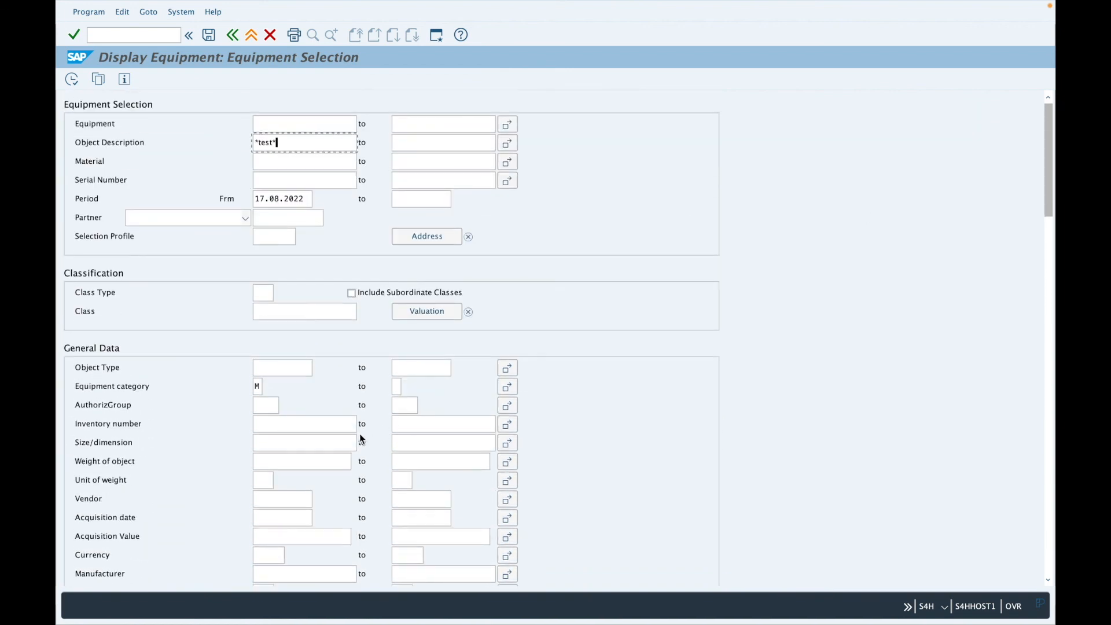
# - Filter the Sales/Administrative Data by a Created on date of 17.08.2022 and run the equipment selection
pyautogui.scroll(-1, 156, 456)
pyautogui.scroll(1, 156, 456)
pyautogui.scroll(-8, 231, 352)
pyautogui.scroll(-6, 232, 354)
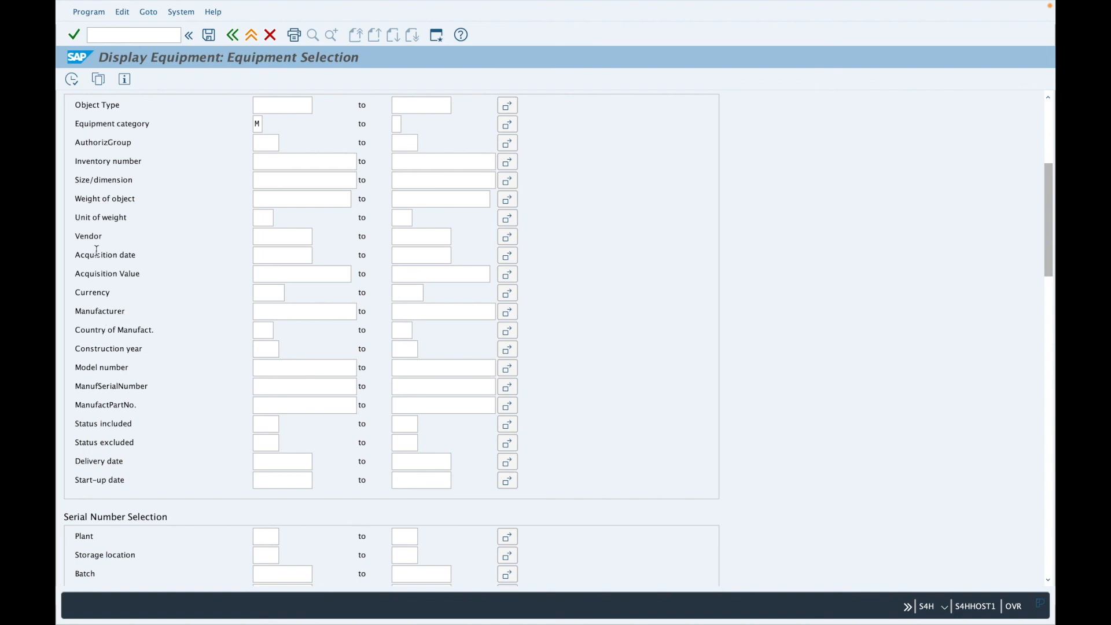
pyautogui.scroll(-10, 178, 404)
pyautogui.scroll(-20, 177, 404)
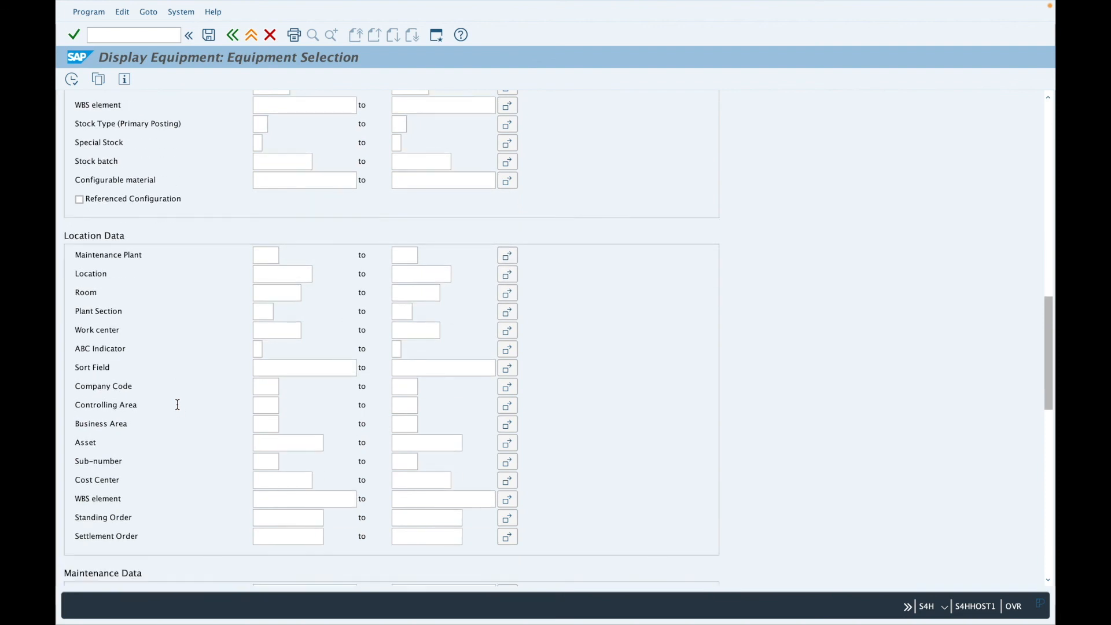
pyautogui.scroll(-20, 177, 404)
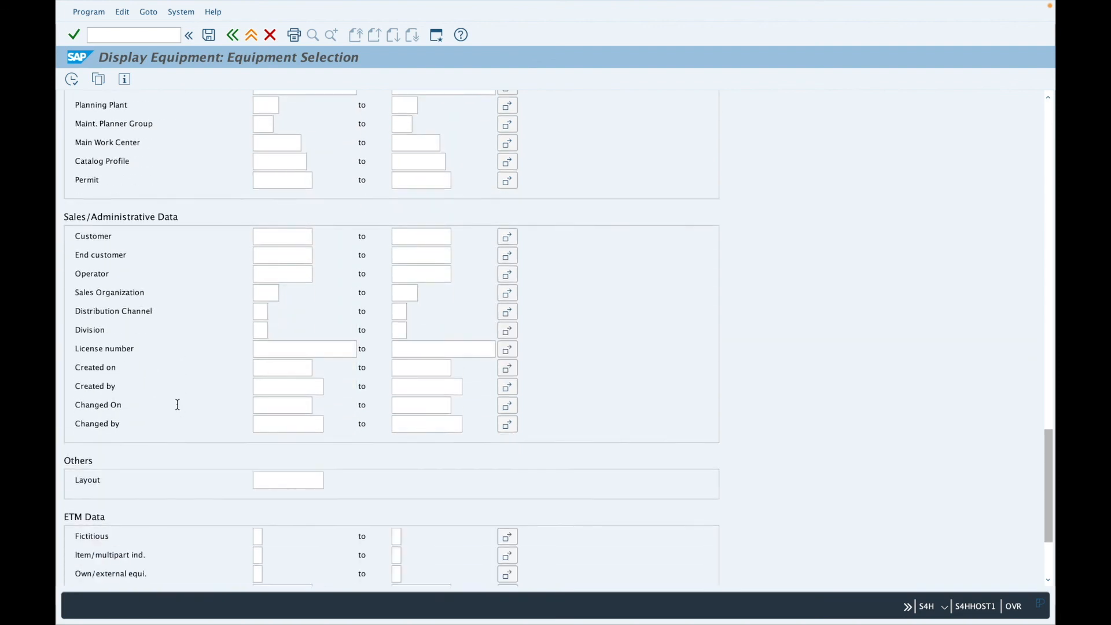
pyautogui.scroll(-1, 177, 404)
pyautogui.click(296, 350)
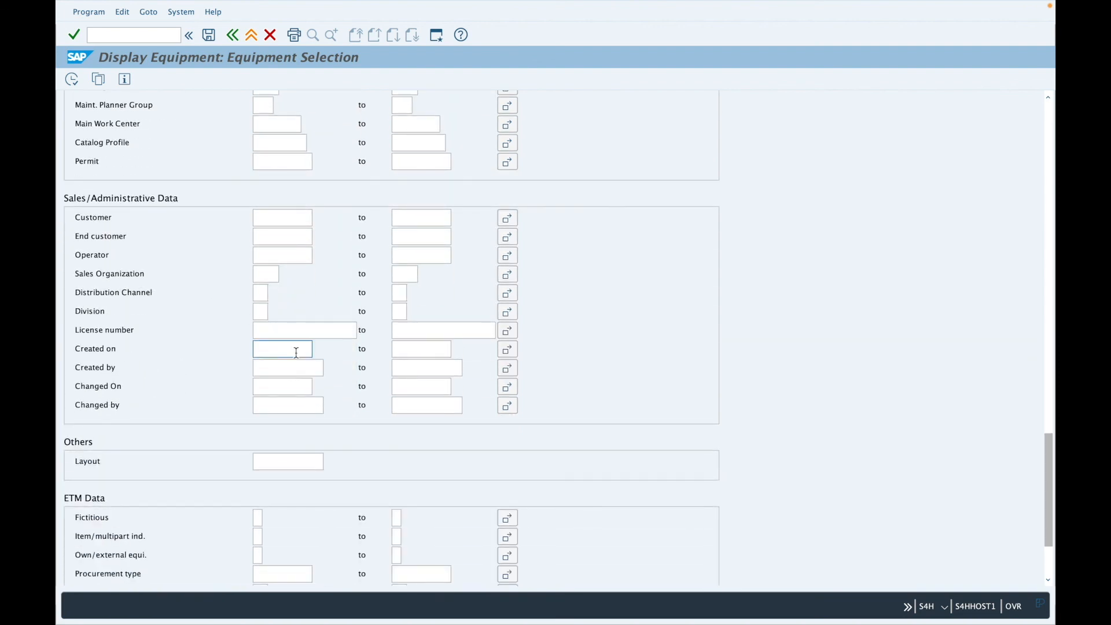
pyautogui.scroll(20, 301, 346)
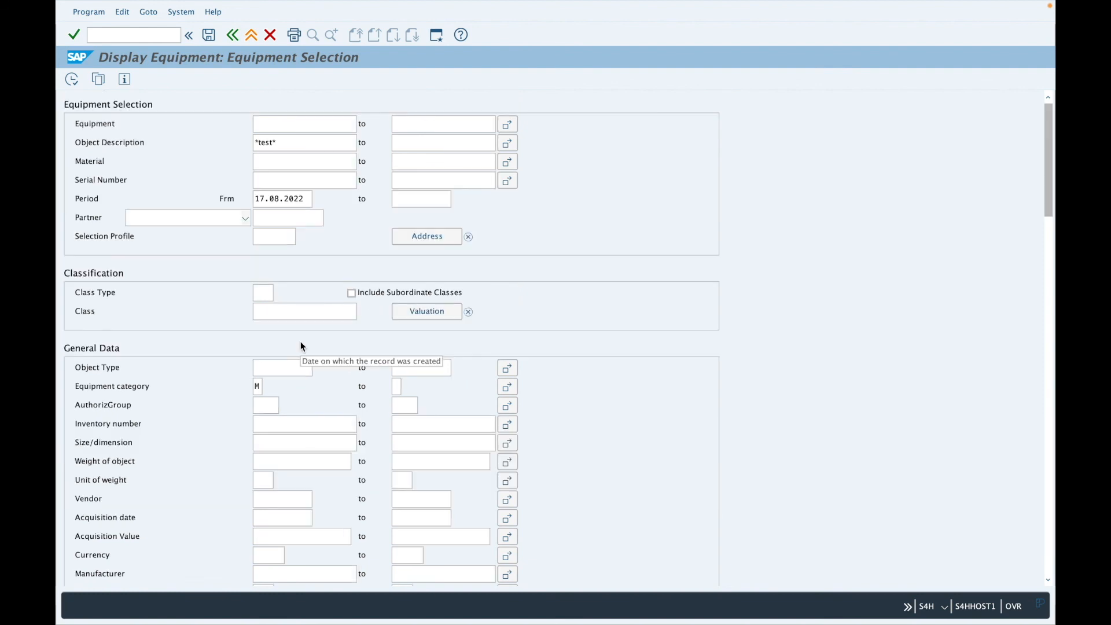
pyautogui.scroll(-20, 287, 392)
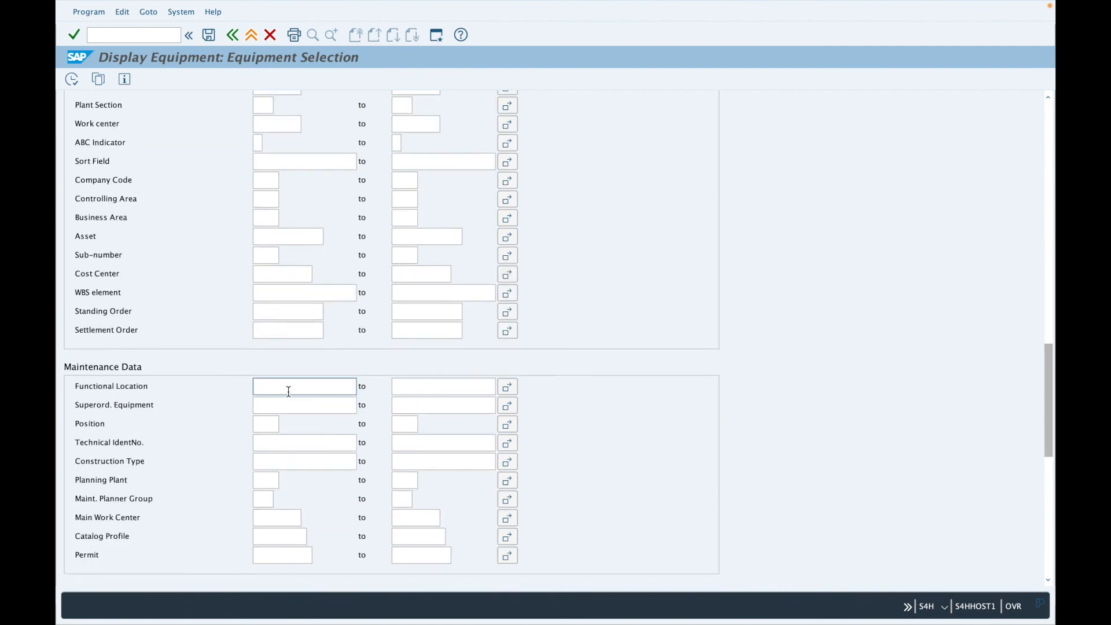
pyautogui.scroll(-20, 288, 392)
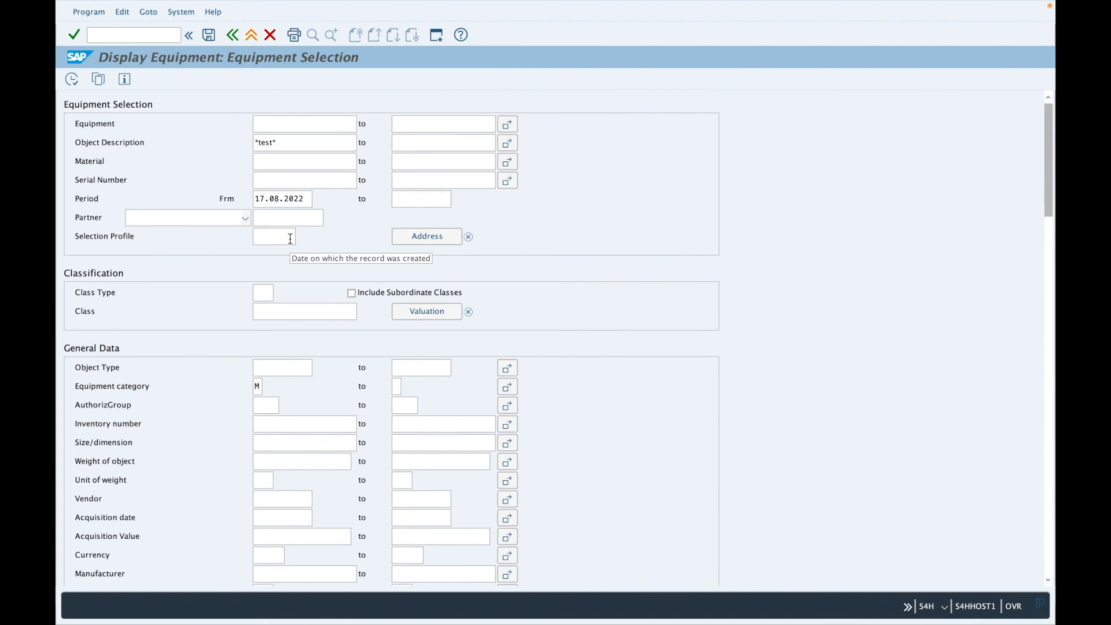
pyautogui.write('08.2022')
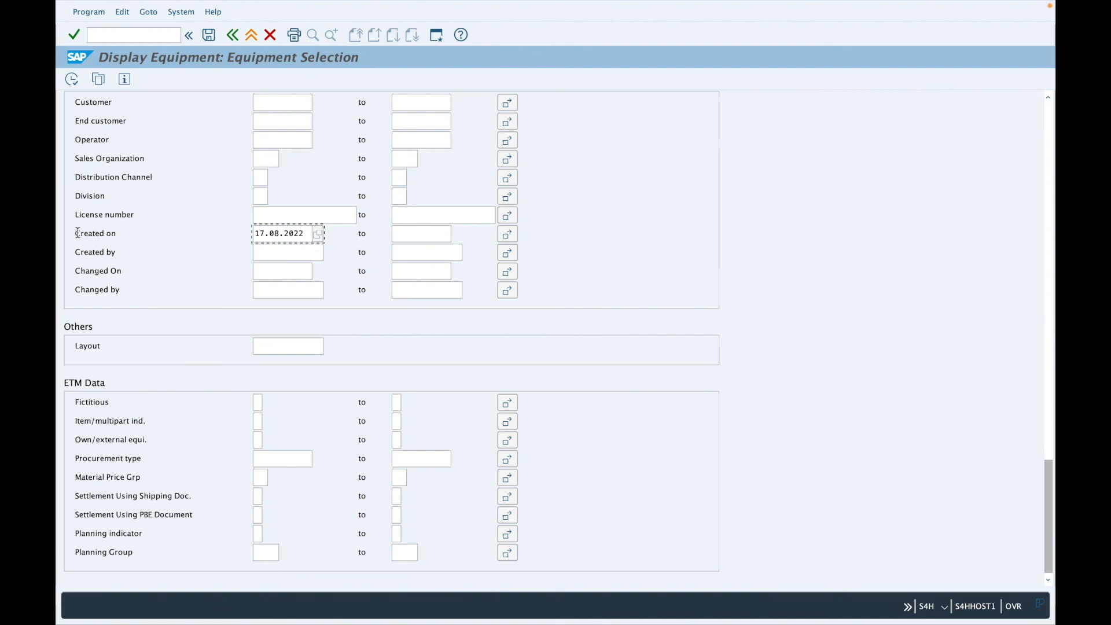
pyautogui.click(71, 79)
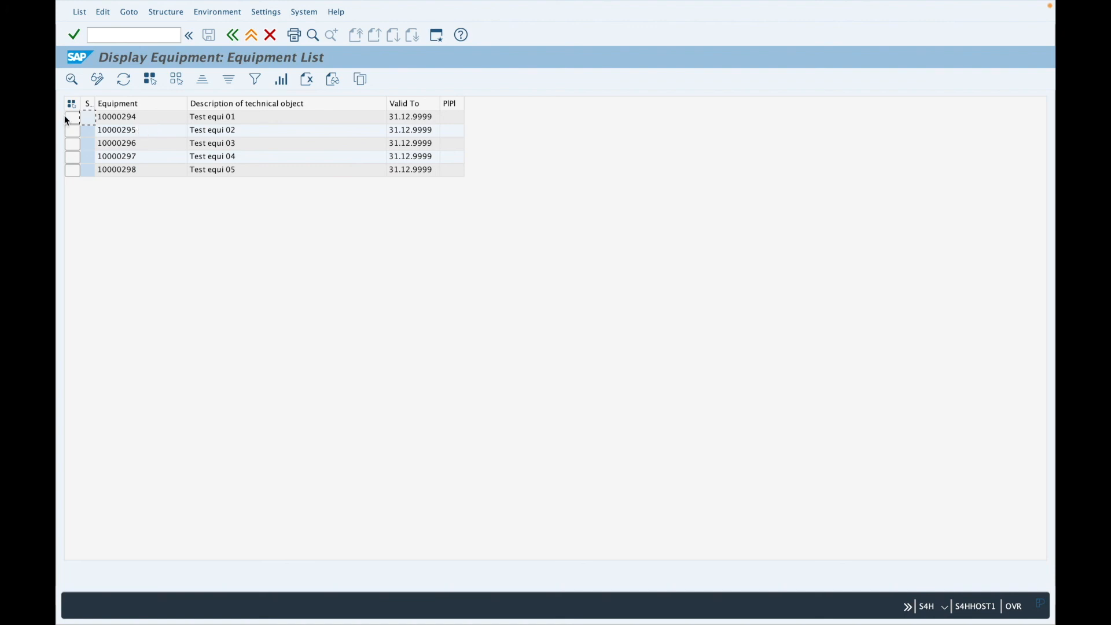
# - Open the Test equi 01 record from the equipment list and check its size/dimension, description, equipment number and category
pyautogui.doubleClick(132, 120)
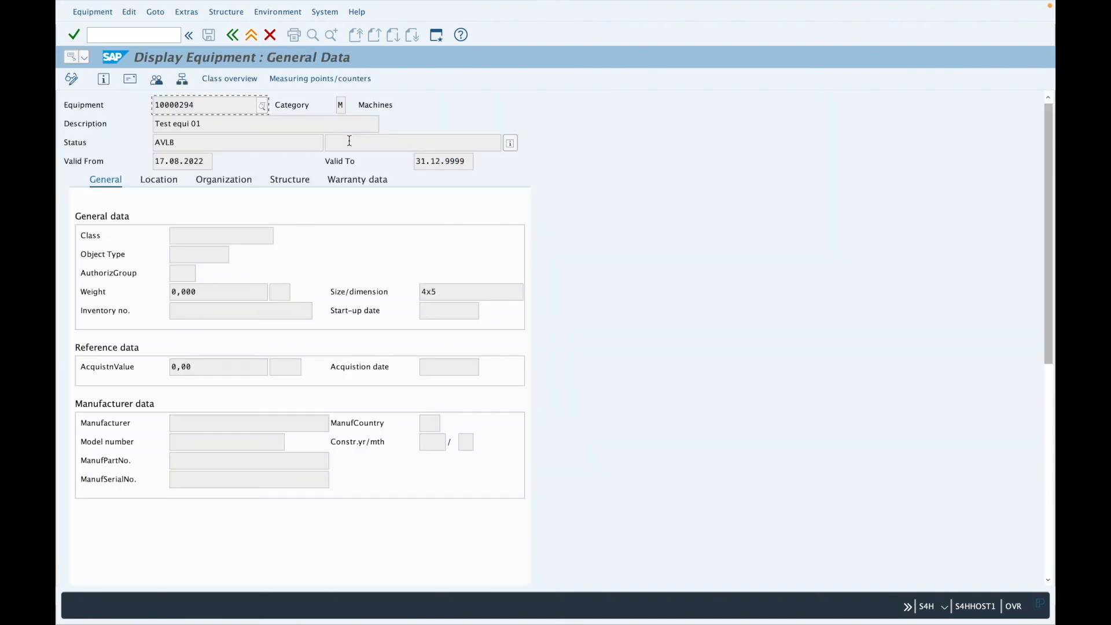
pyautogui.doubleClick(455, 293)
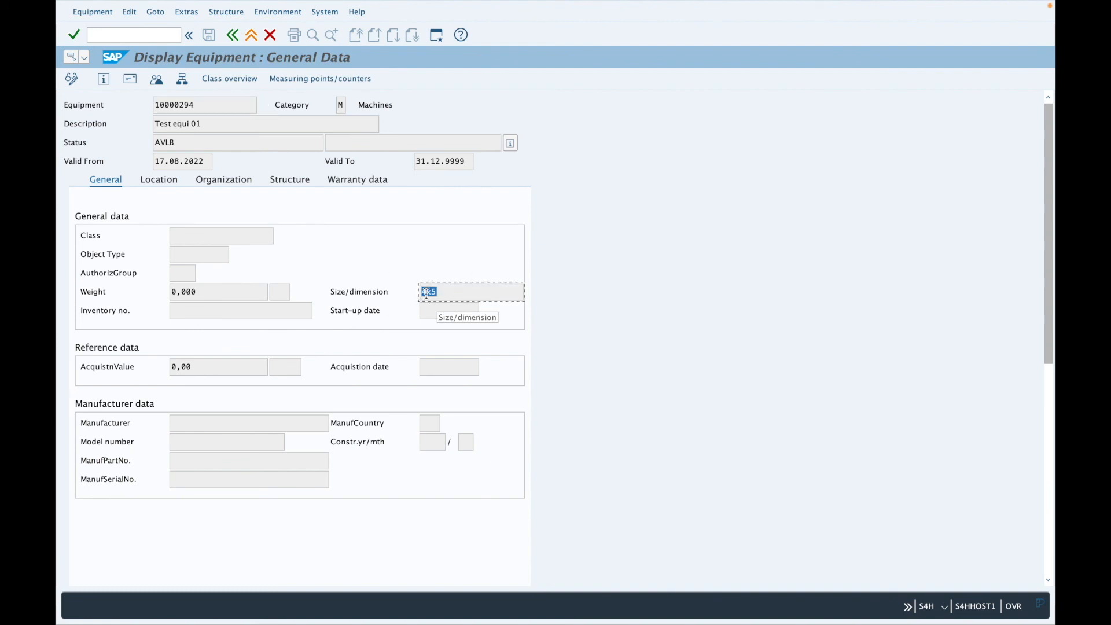
pyautogui.click(427, 293)
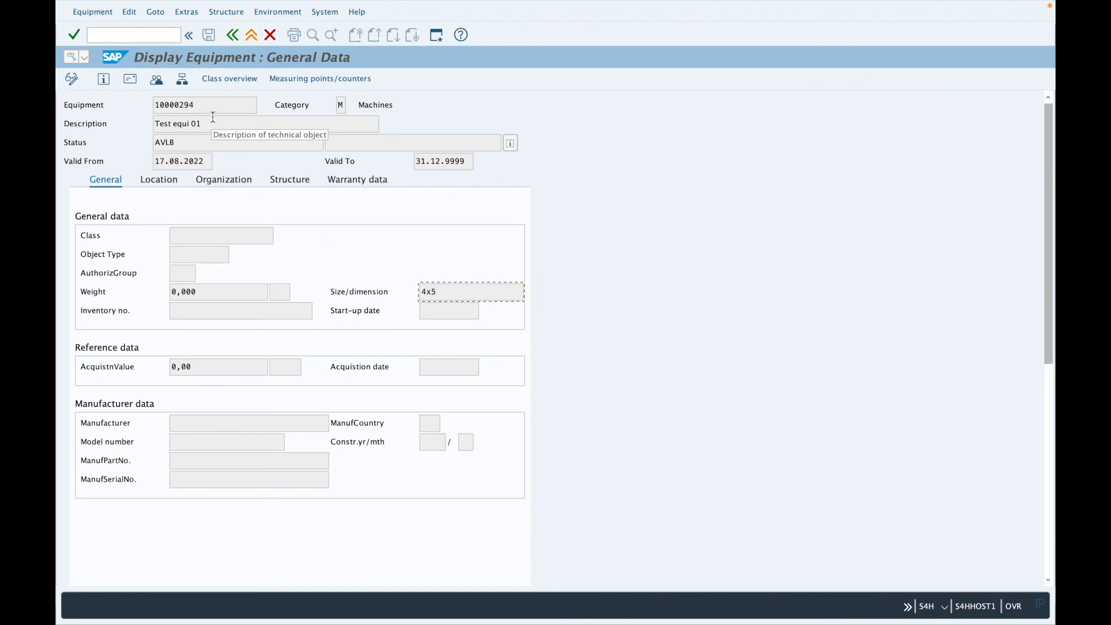
pyautogui.moveTo(211, 123); pyautogui.dragTo(143, 125)
pyautogui.moveTo(215, 105); pyautogui.dragTo(139, 106)
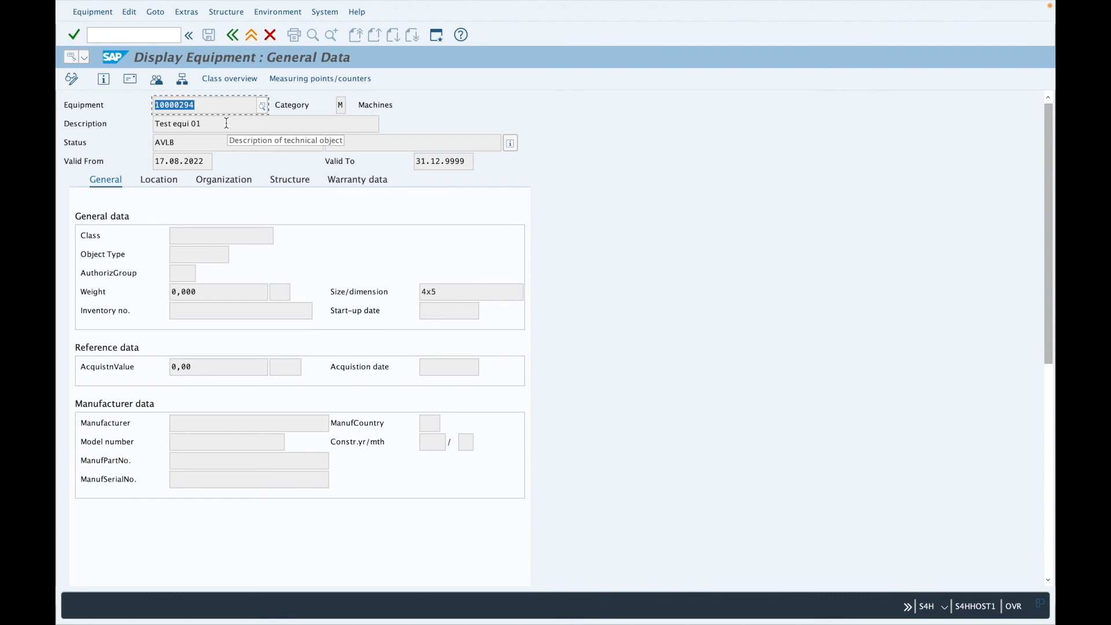
pyautogui.click(342, 106)
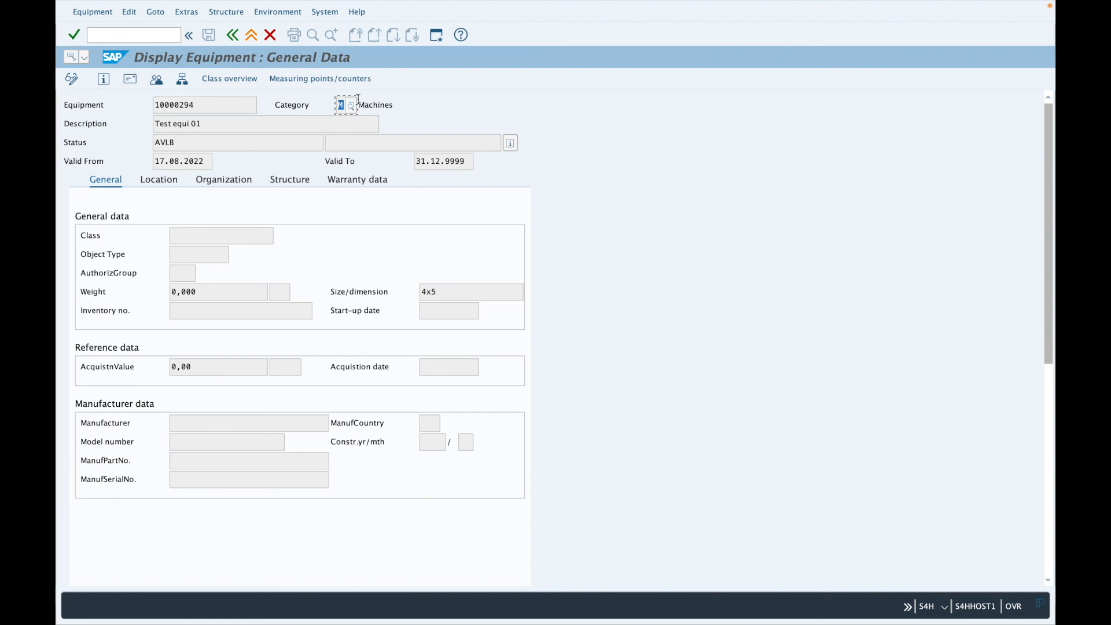